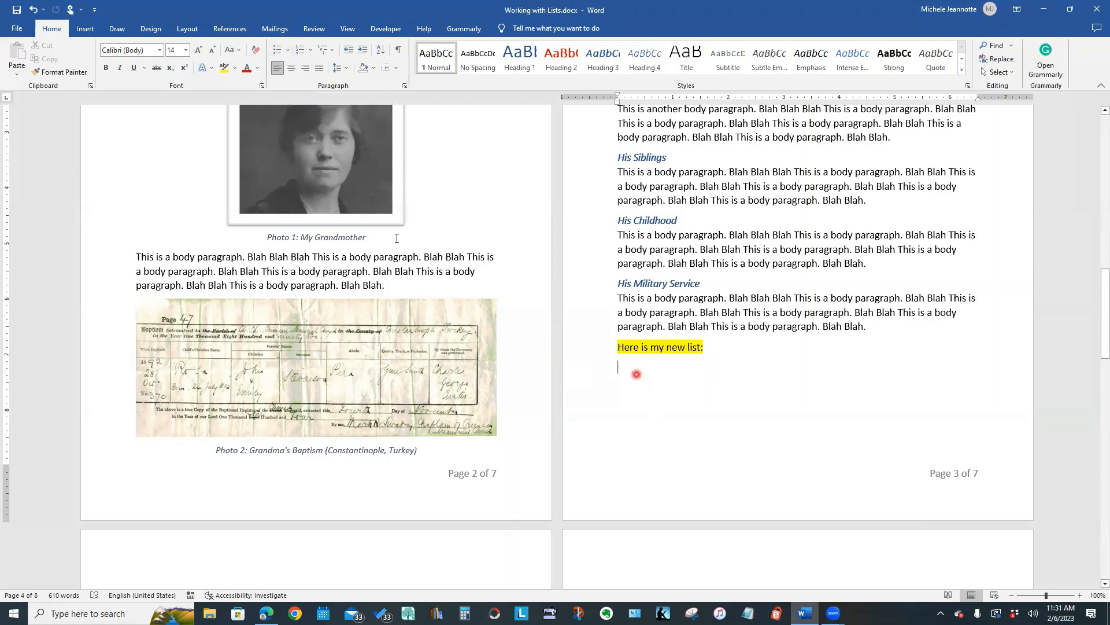
Start a bulleted list under "Here is my new list:" with the items "This is item 1 of my list" and "This is item 2"
click(278, 50)
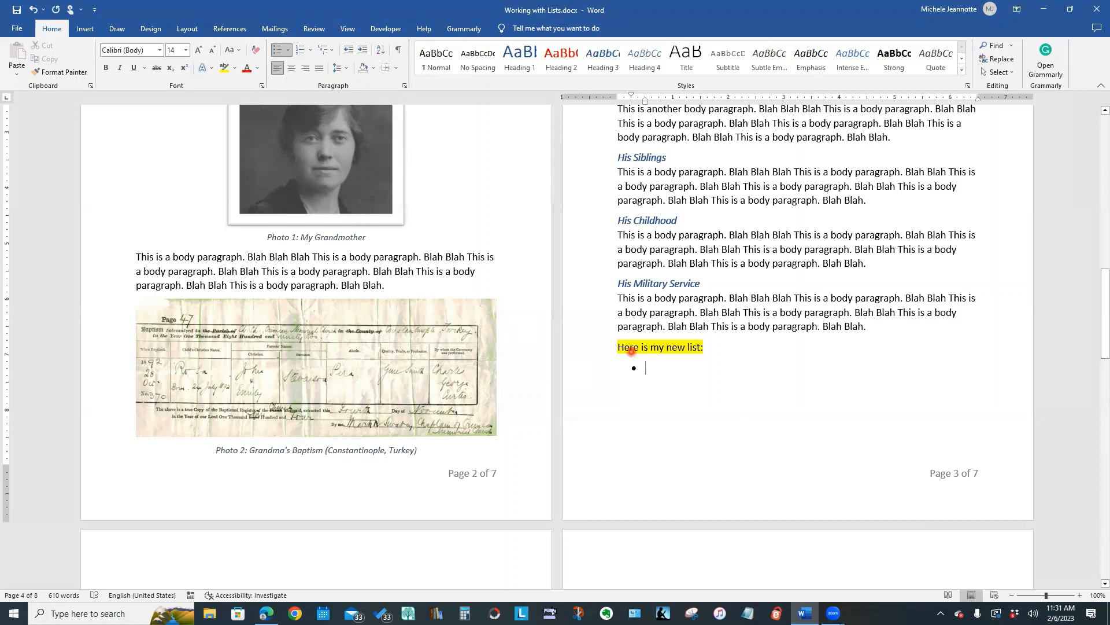
text(This is item)
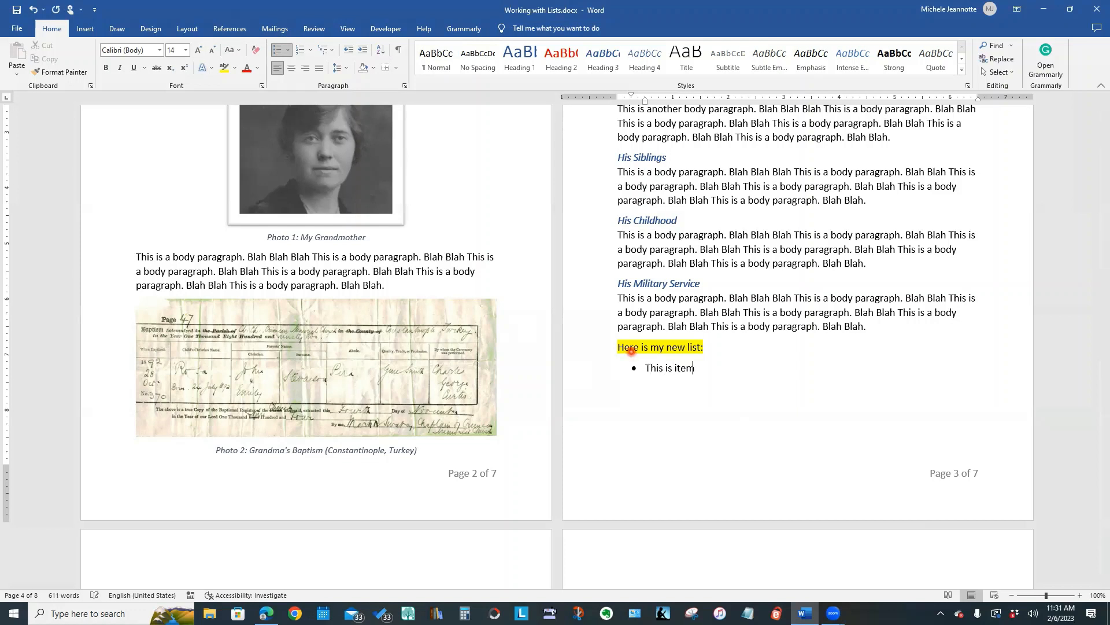
text( 1 of my)
text( list )
text(This is item)
text( 2)
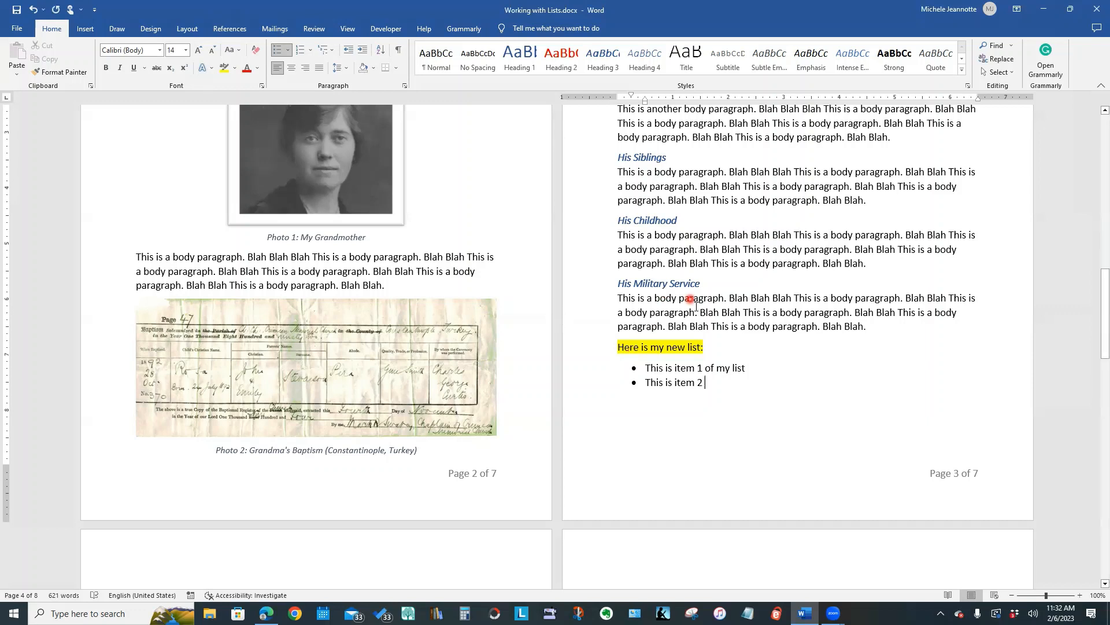
Copy filler text from the His Military Service paragraph and paste it repeatedly after "This is item 2" so the item spans several lines
drag(700, 312, 732, 388)
key(ctrl+v)
key(ctrl+v)
key(ctrl+v)
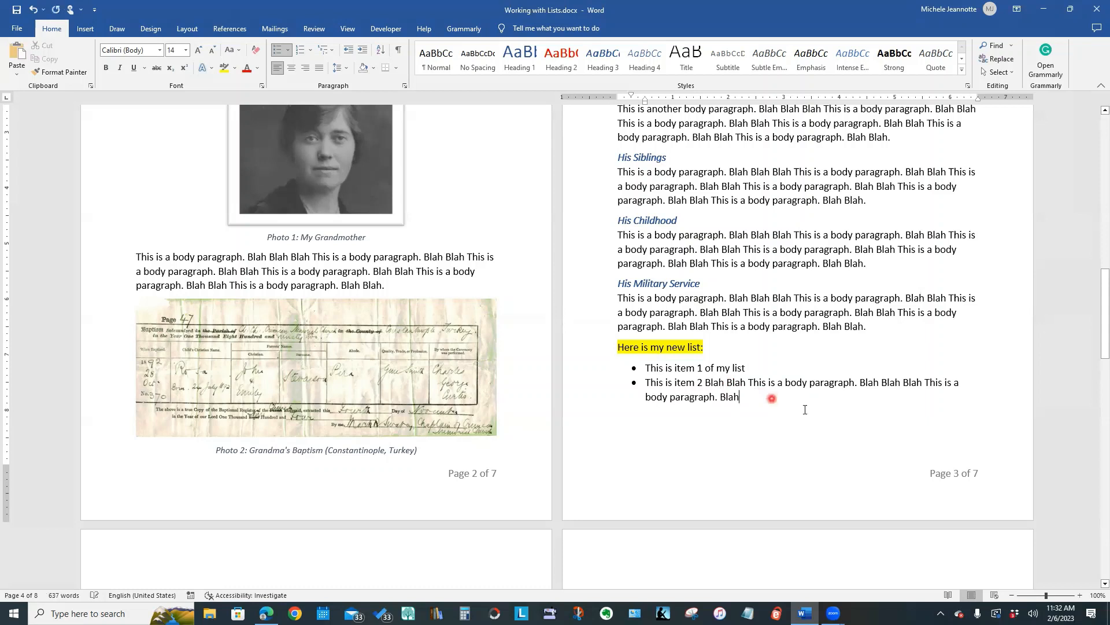
key(ctrl+v)
key(ctrl+v)
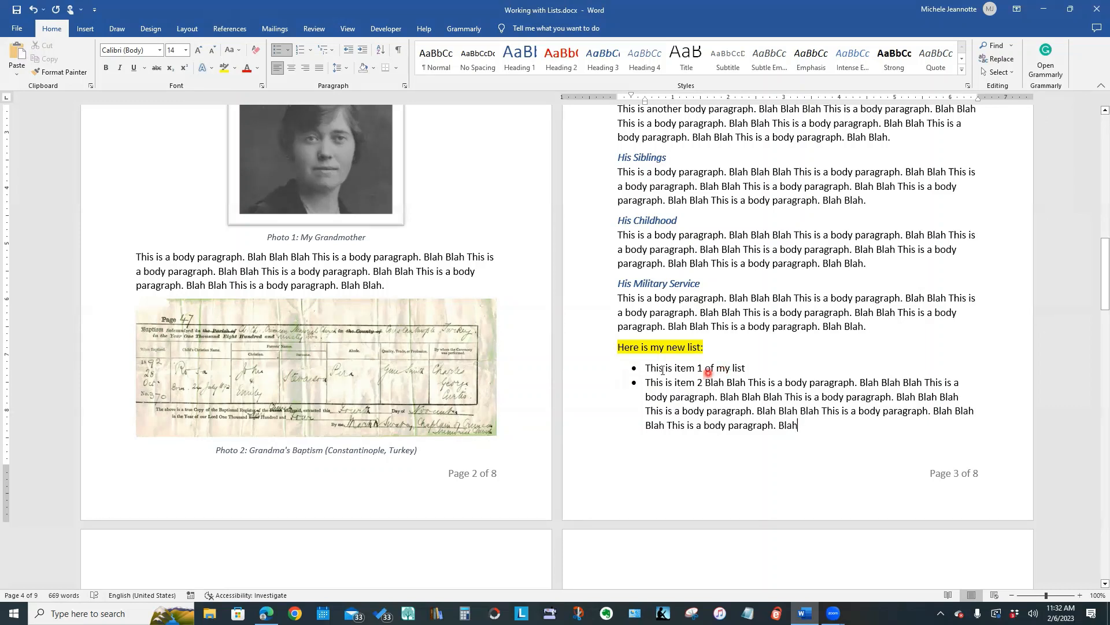
Remove the bullet from the second list item and reapply it
click(651, 386)
click(667, 413)
click(278, 54)
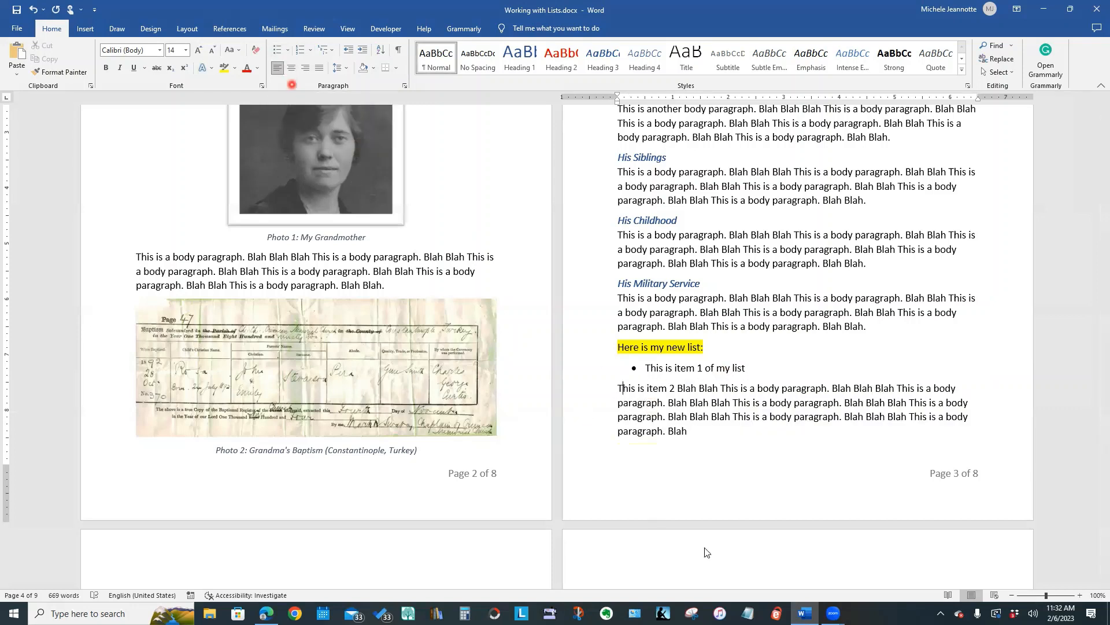
double_click(603, 393)
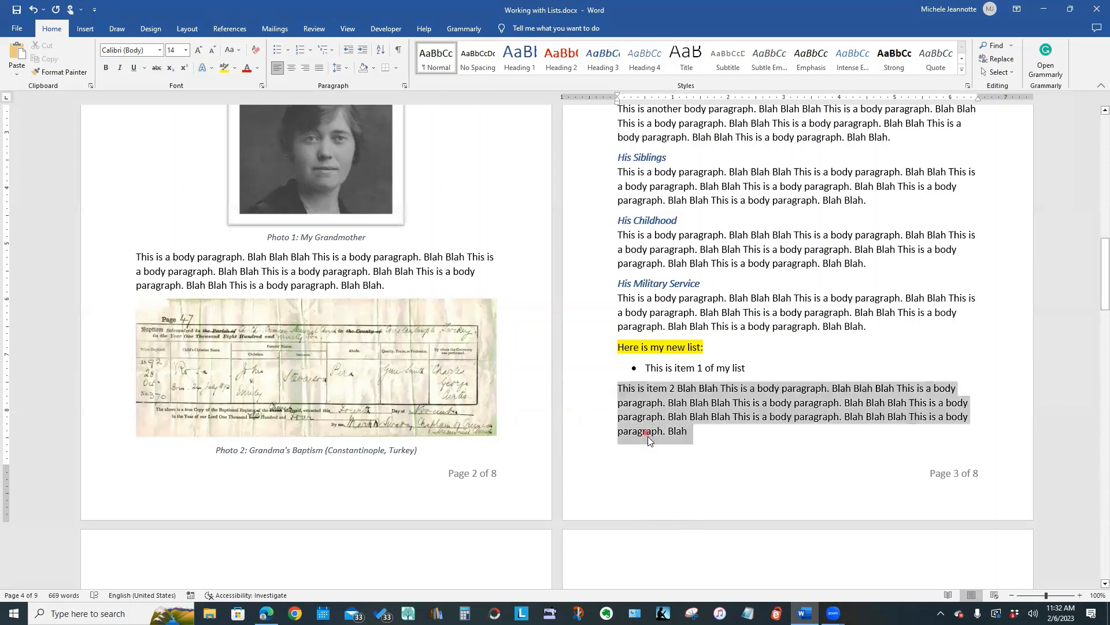
click(634, 404)
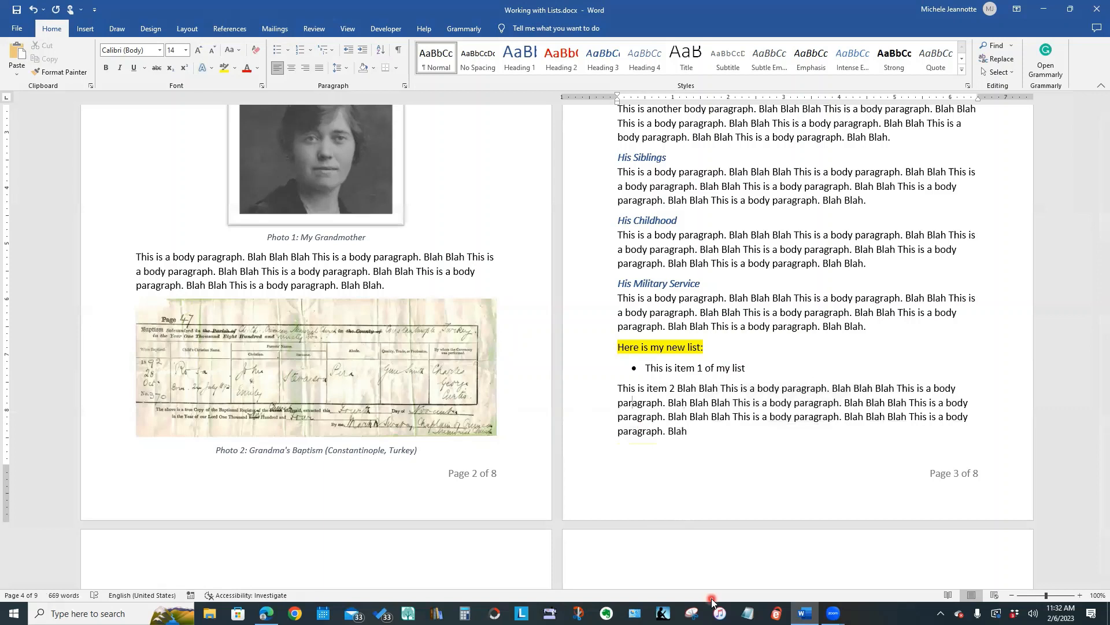
click(277, 54)
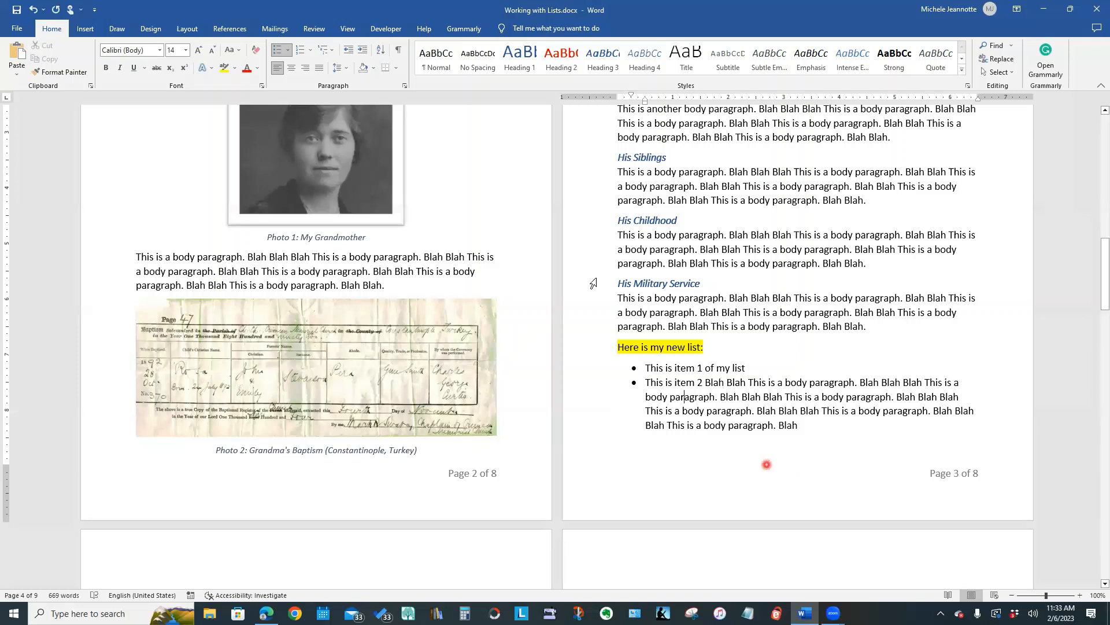
Change the list's bullets to the multicoloured picture bullet from the library and add an empty third item
click(289, 52)
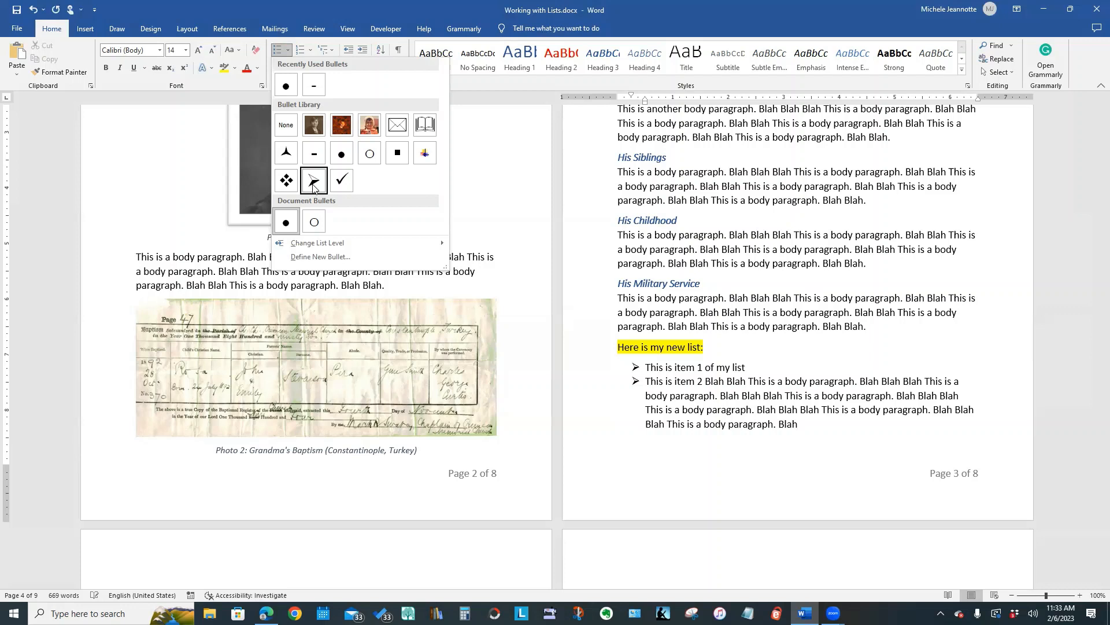
click(426, 153)
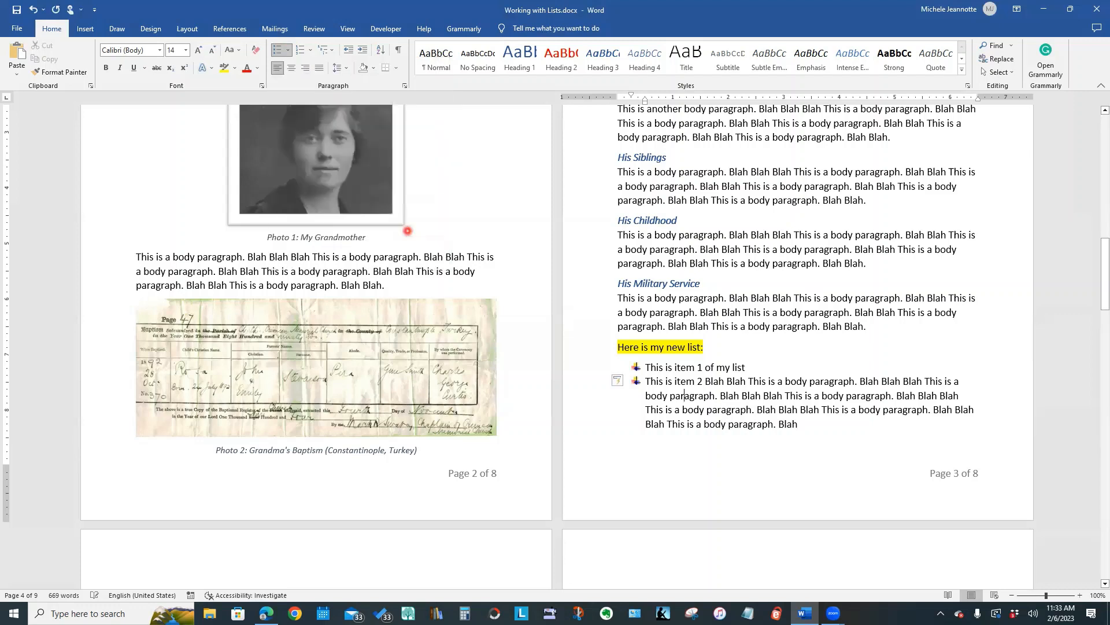
click(809, 425)
key(Return)
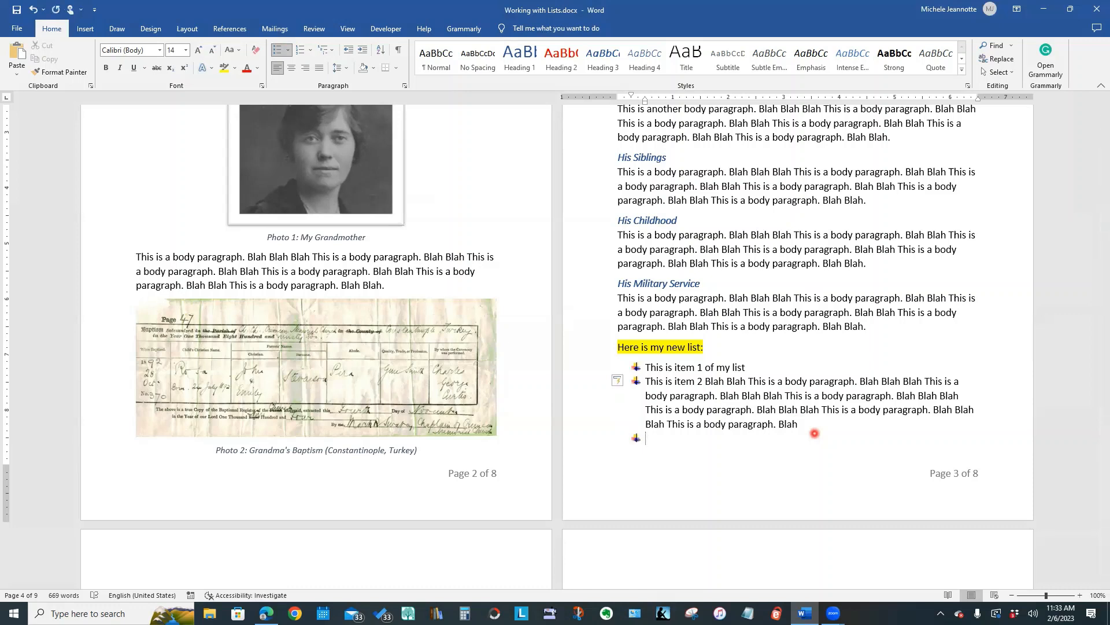
Begin defining a new symbol bullet for the list and browse the Symbol font's characters from the beginning
click(287, 54)
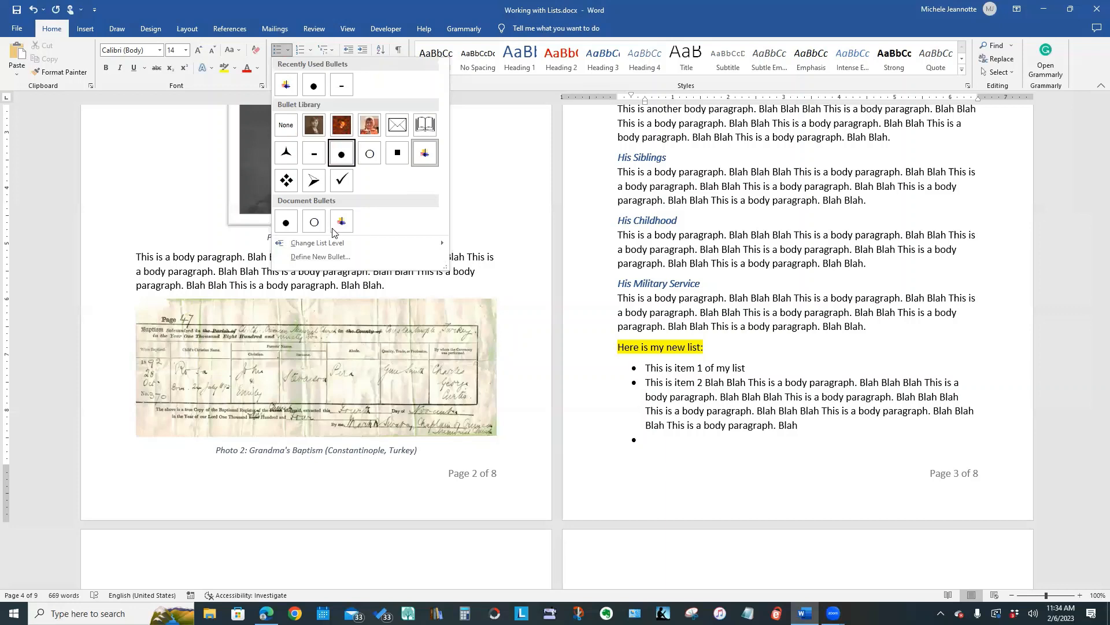
click(325, 260)
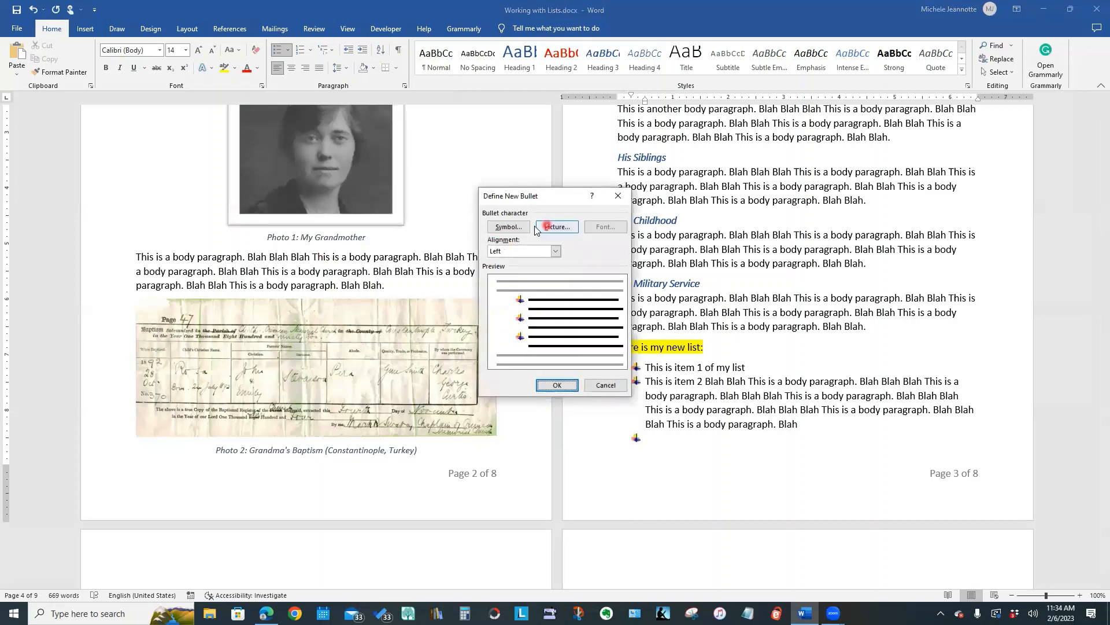
click(507, 229)
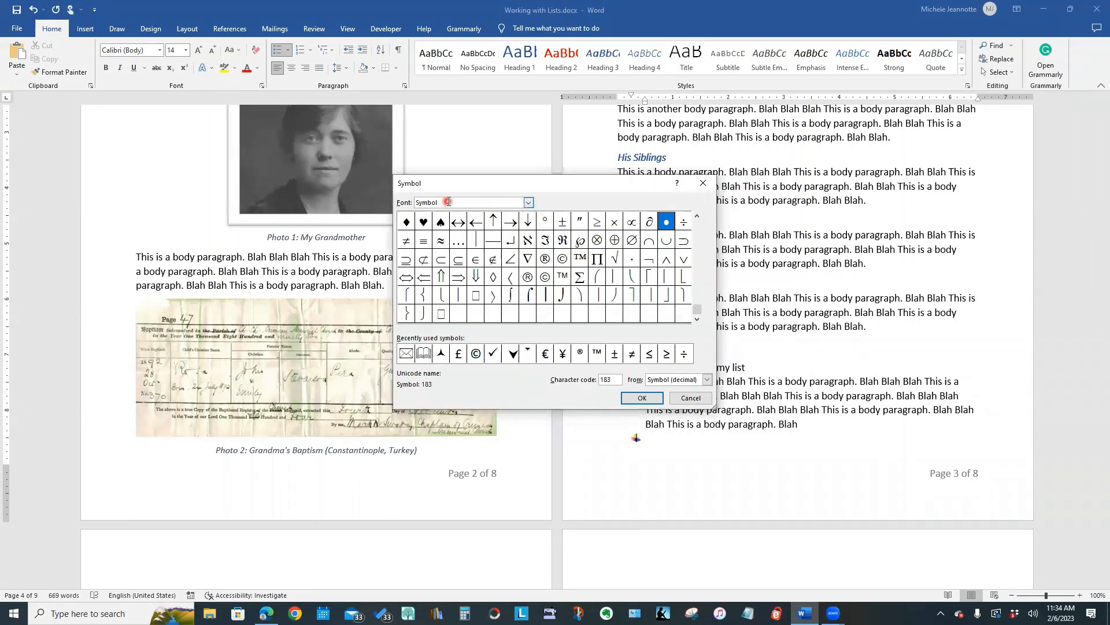
drag(430, 203, 434, 203)
click(698, 314)
drag(696, 311, 695, 227)
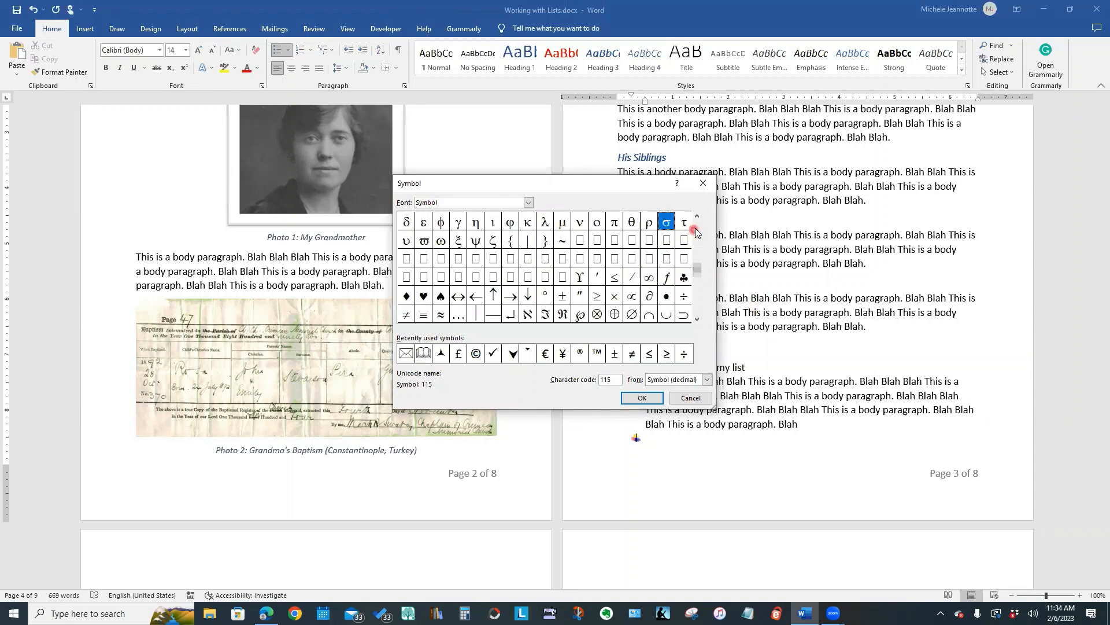
click(695, 227)
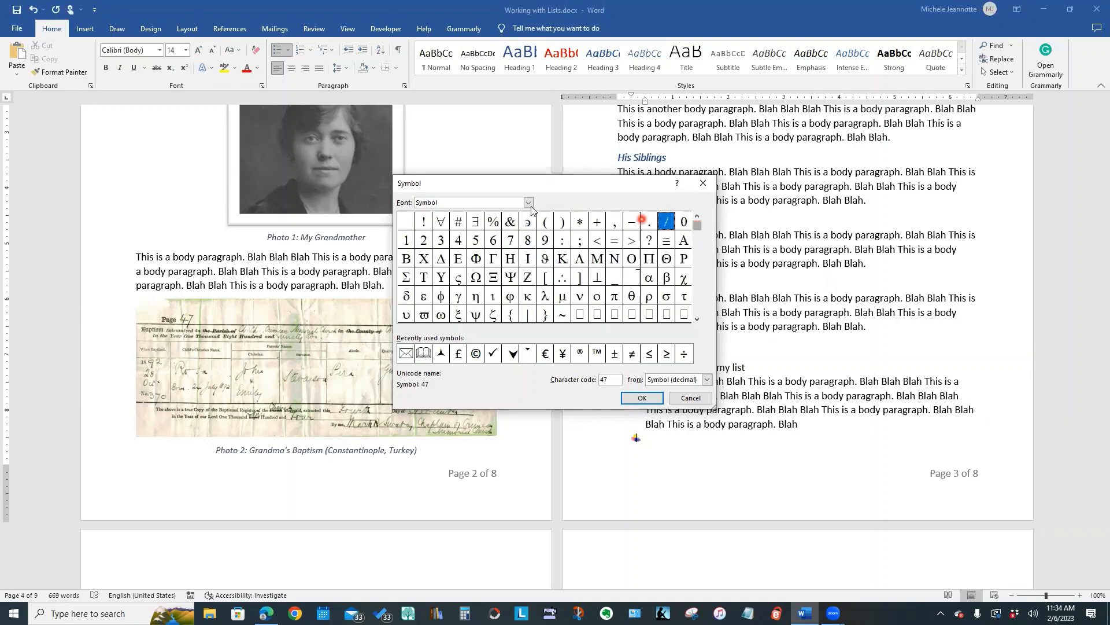
Switch the font for the bullet symbol to Wingdings
click(528, 204)
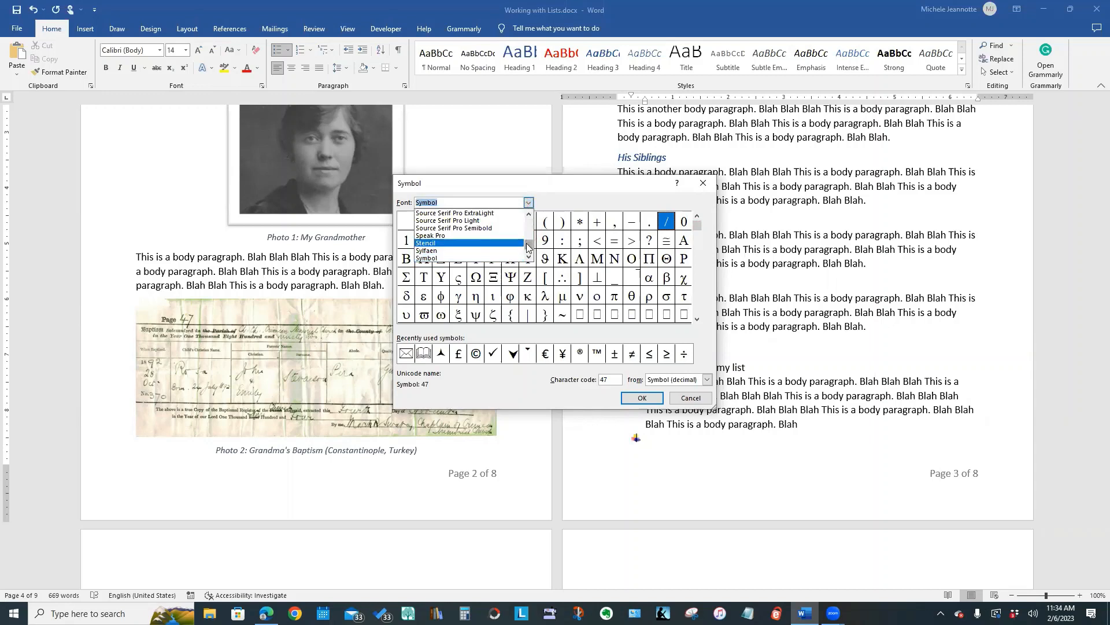
drag(527, 247, 528, 255)
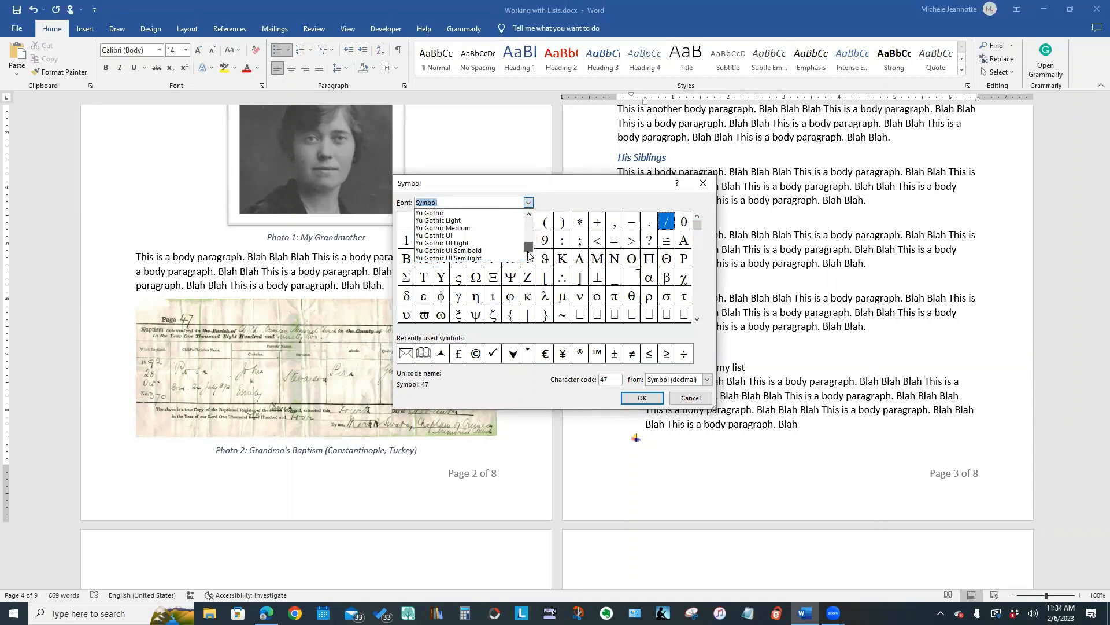
click(528, 215)
click(528, 215)
click(528, 215)
click(528, 215)
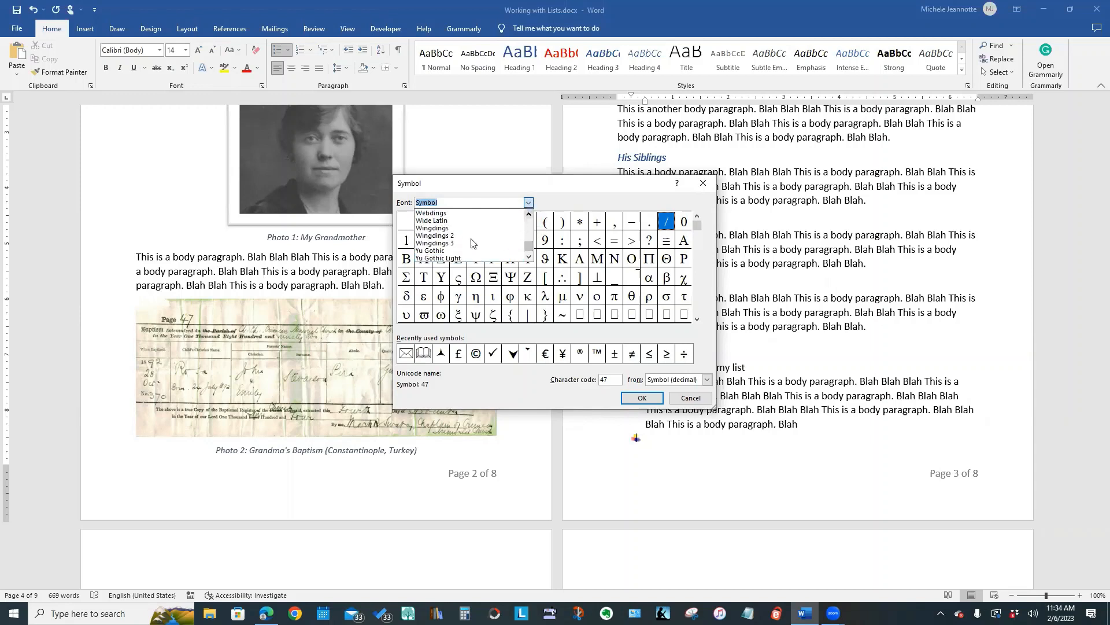
click(434, 228)
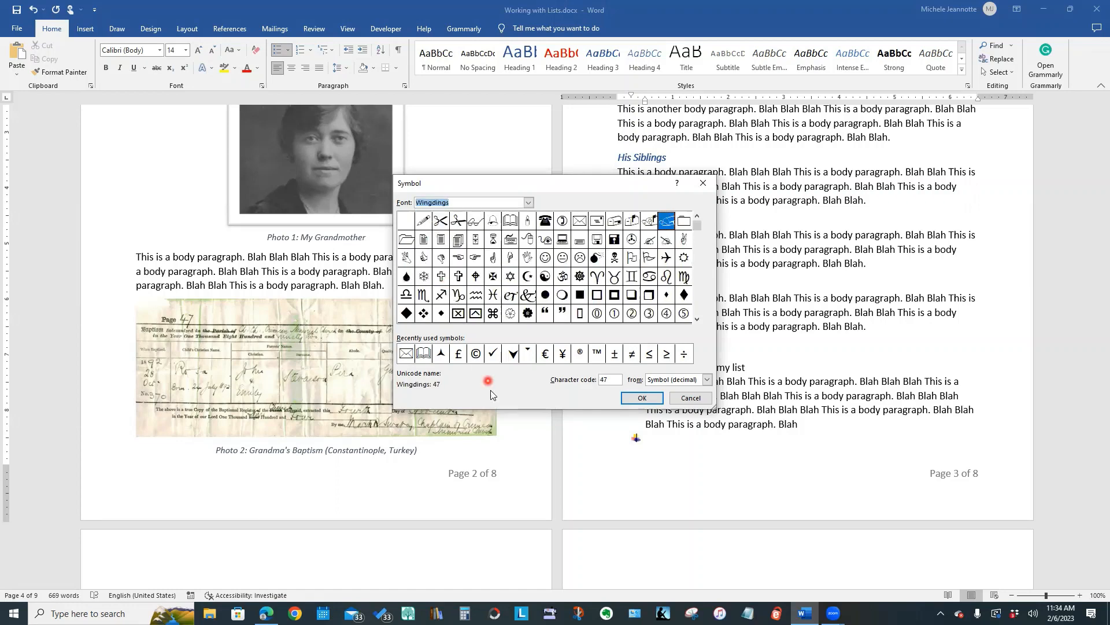
Choose the telephone symbol, Wingdings character 40, and apply it as the list's new bullet
click(546, 223)
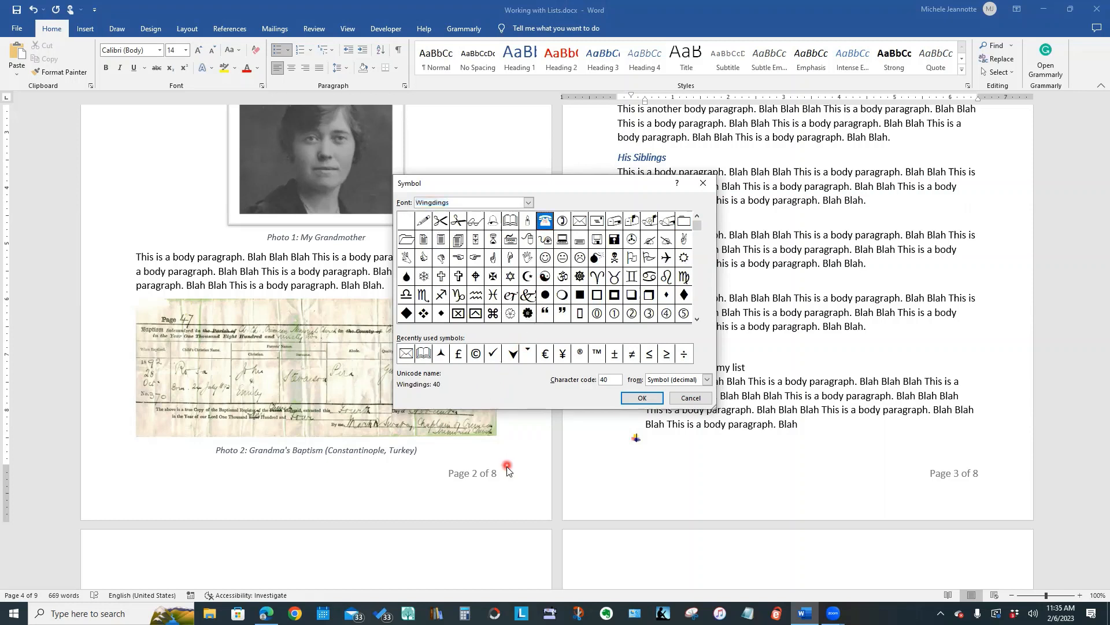
click(649, 404)
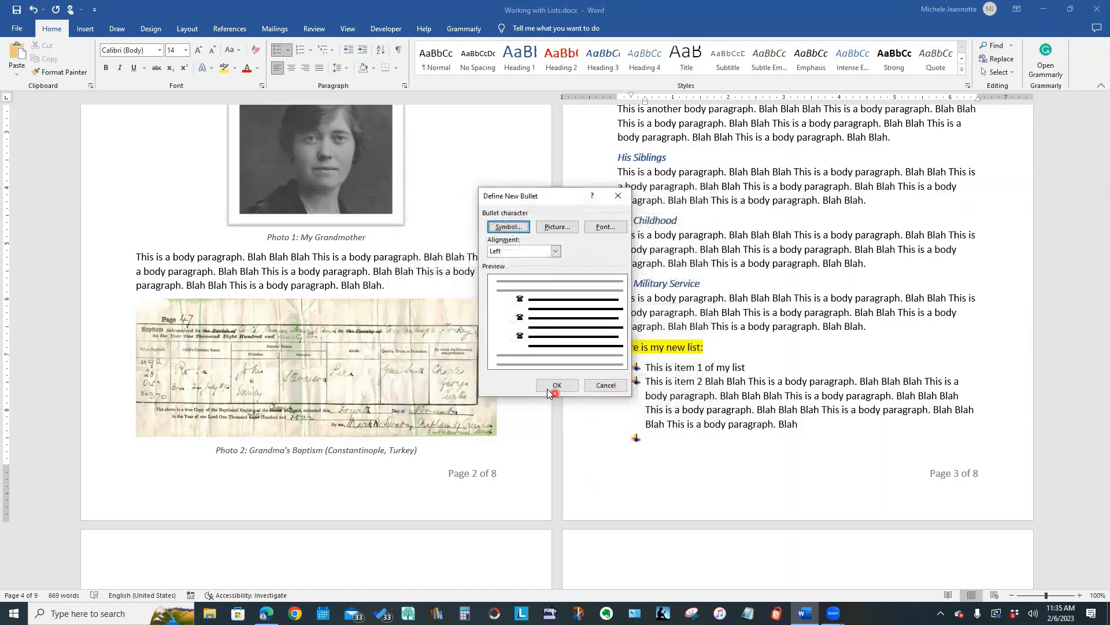
click(556, 385)
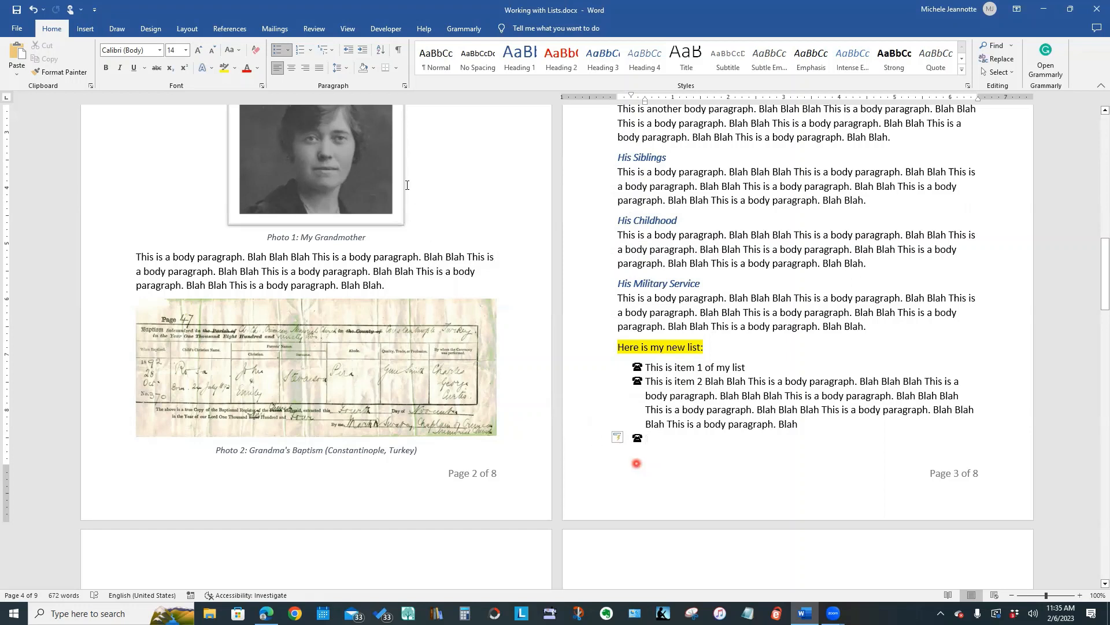
click(287, 51)
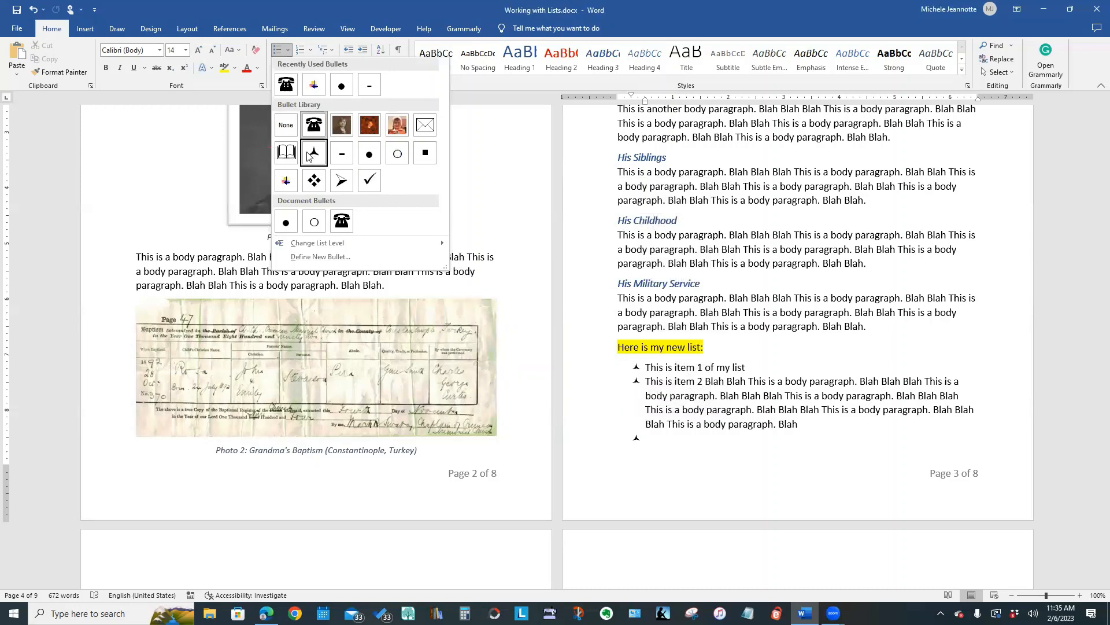
click(323, 257)
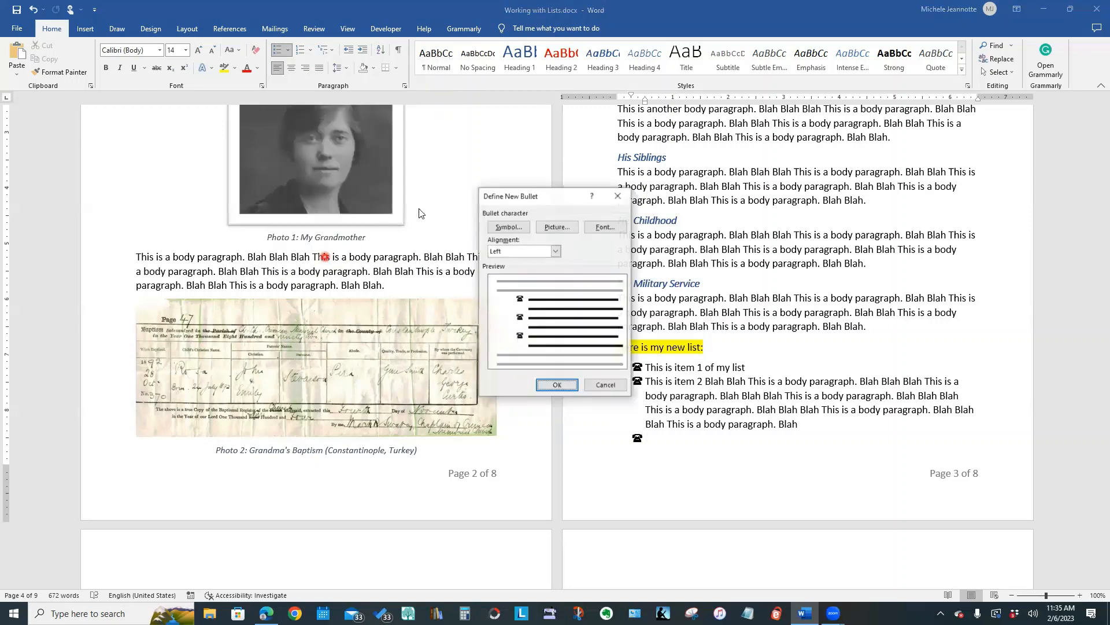
click(549, 231)
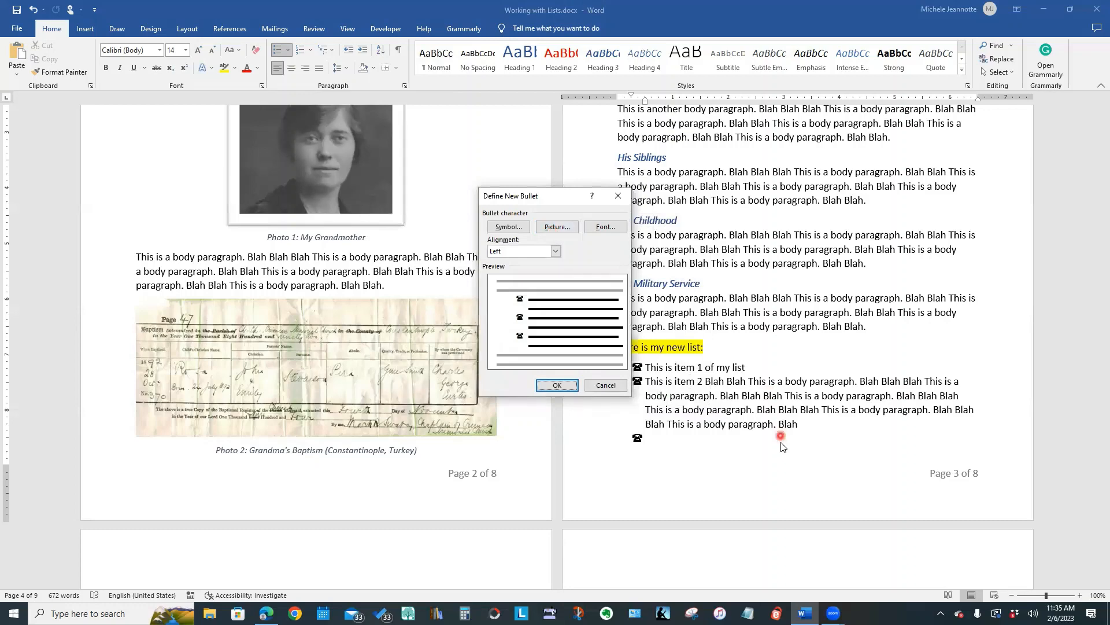
click(605, 385)
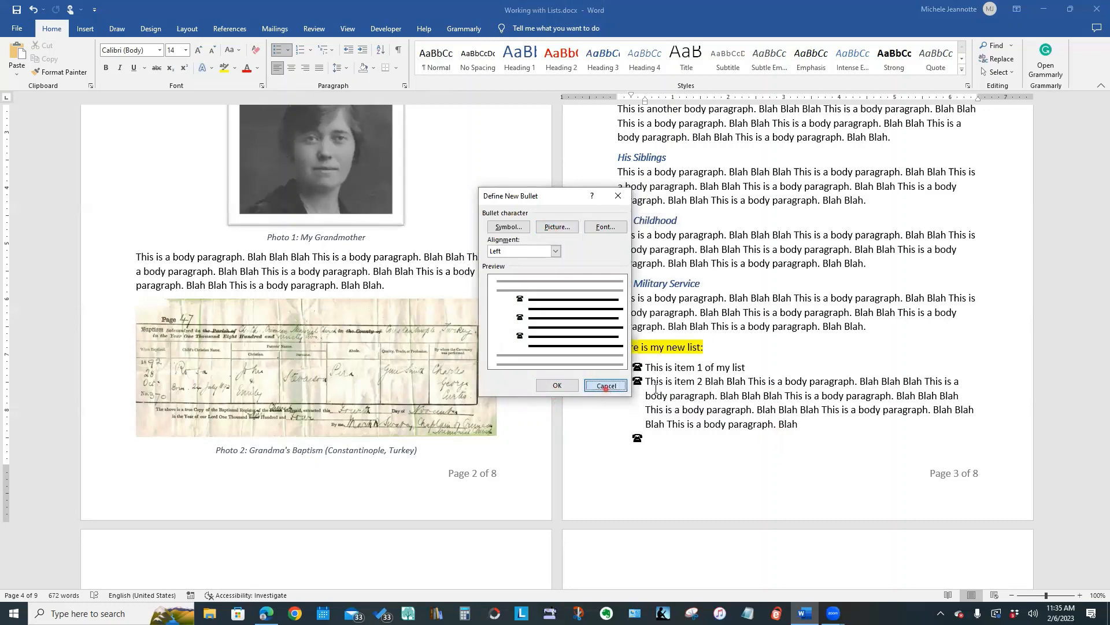
Begin defining a new picture bullet for the large-text list on the following page, using a picture from a file
scroll(708, 405, down, 5)
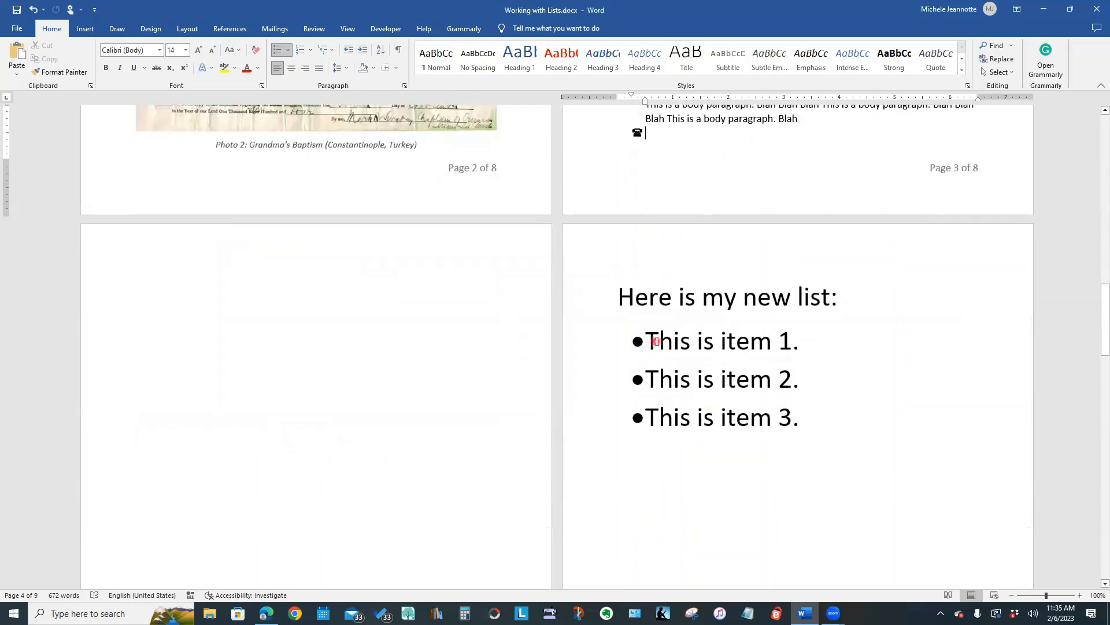
click(658, 342)
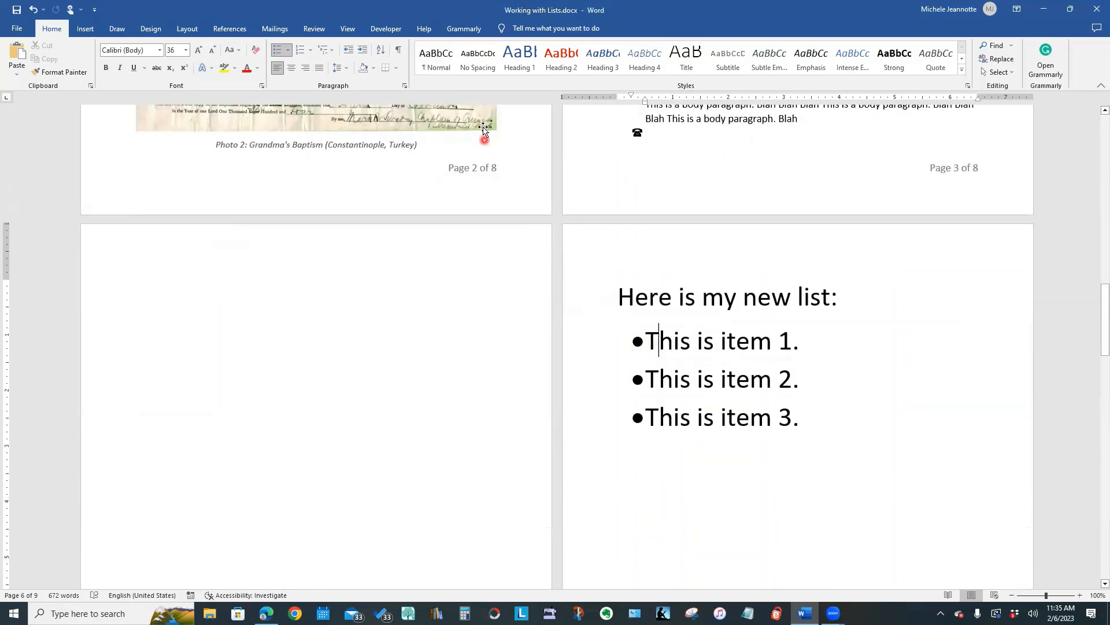
click(288, 50)
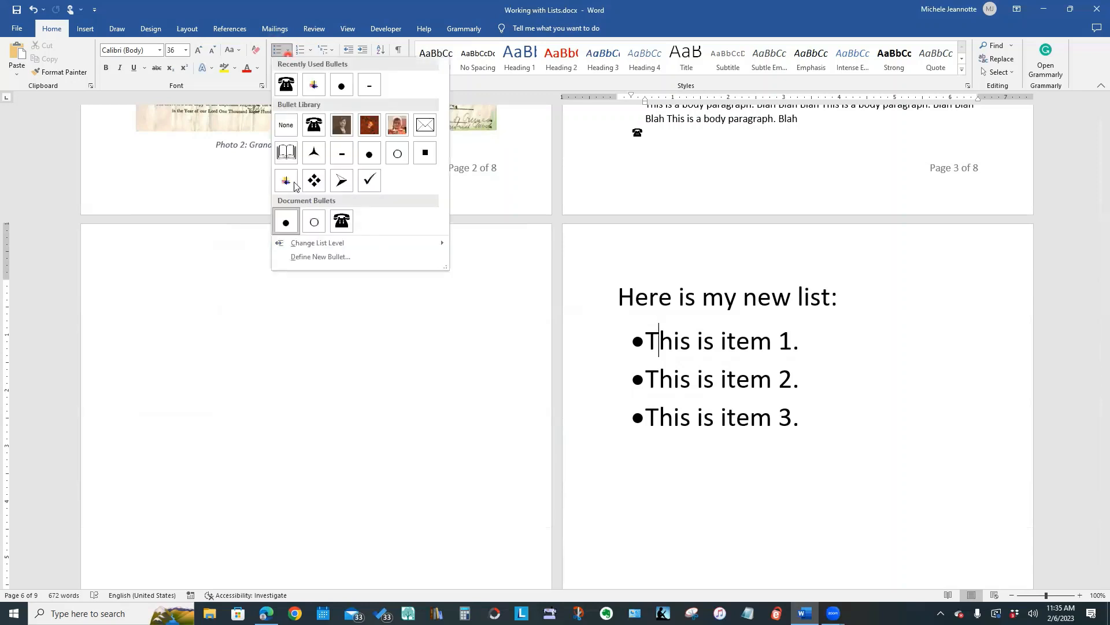
click(308, 258)
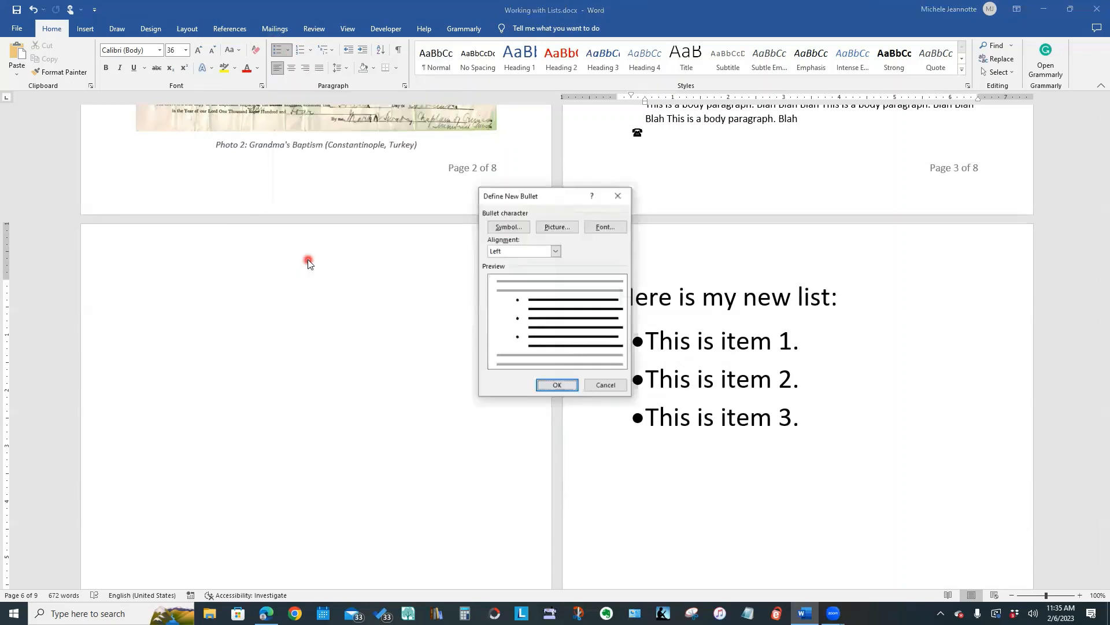
click(560, 229)
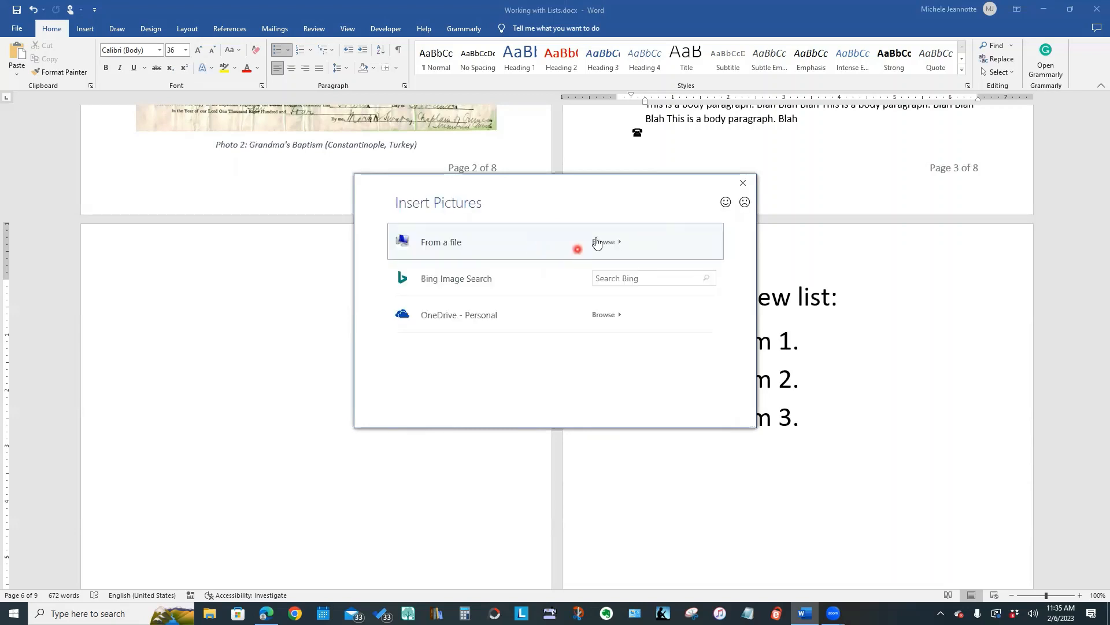
click(601, 243)
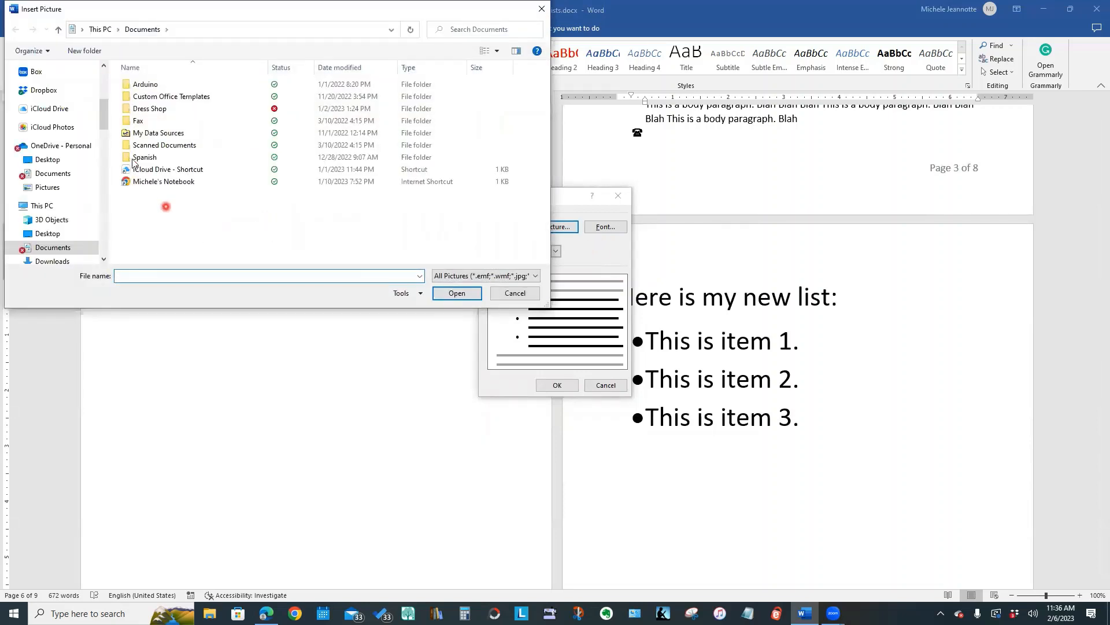
Open the Genealogy Document Scans folder inside Genealogy Photos on the Data (D:) drive to find a bullet picture
drag(105, 113, 104, 81)
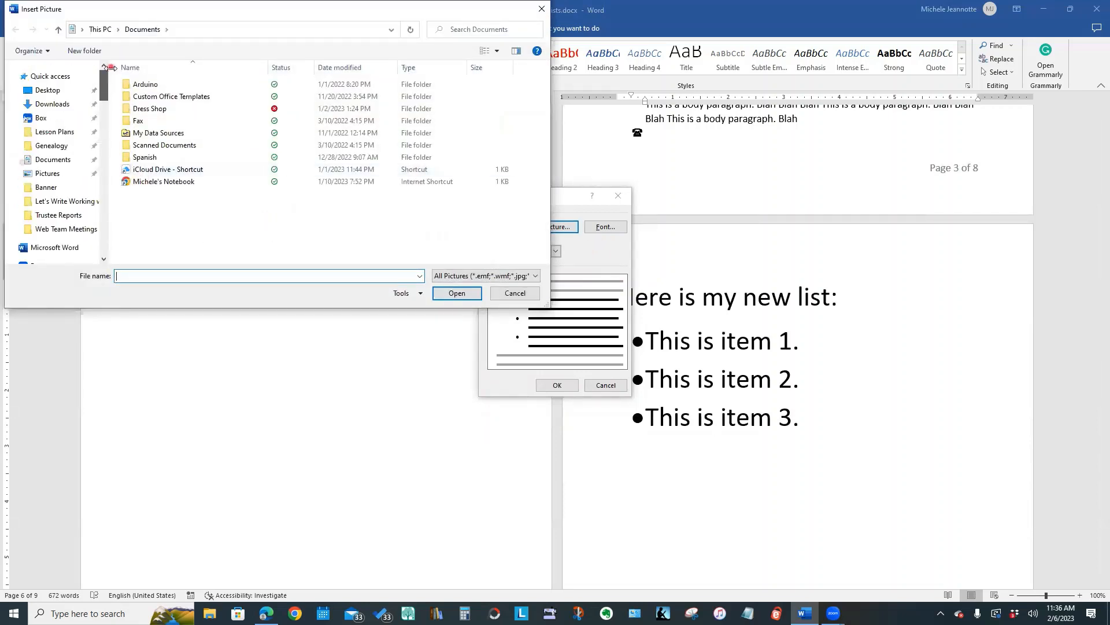
click(53, 143)
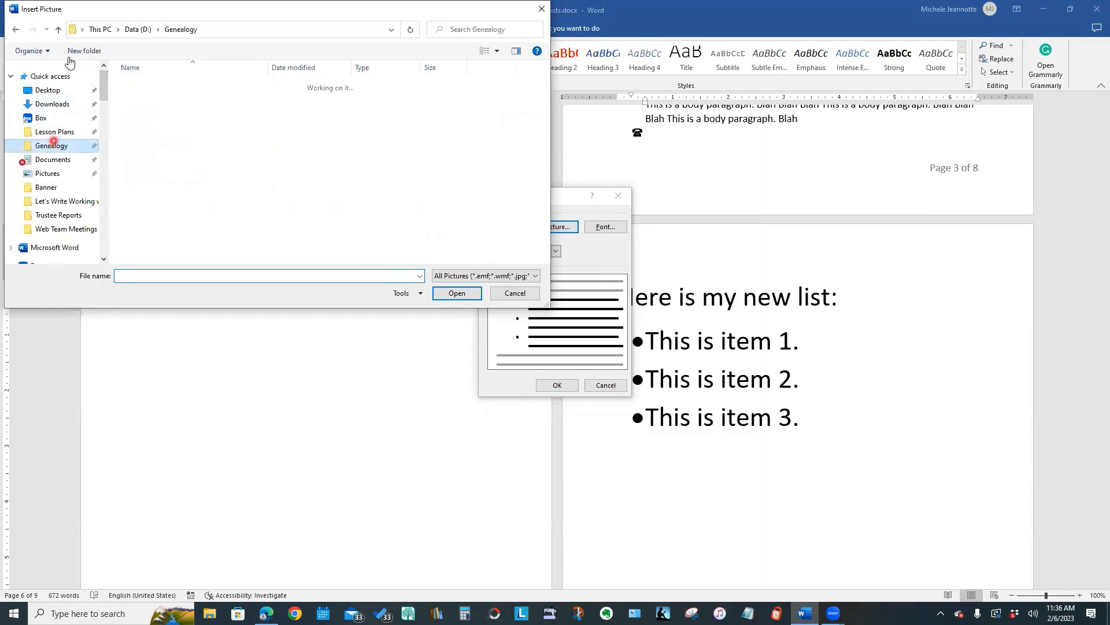
click(61, 30)
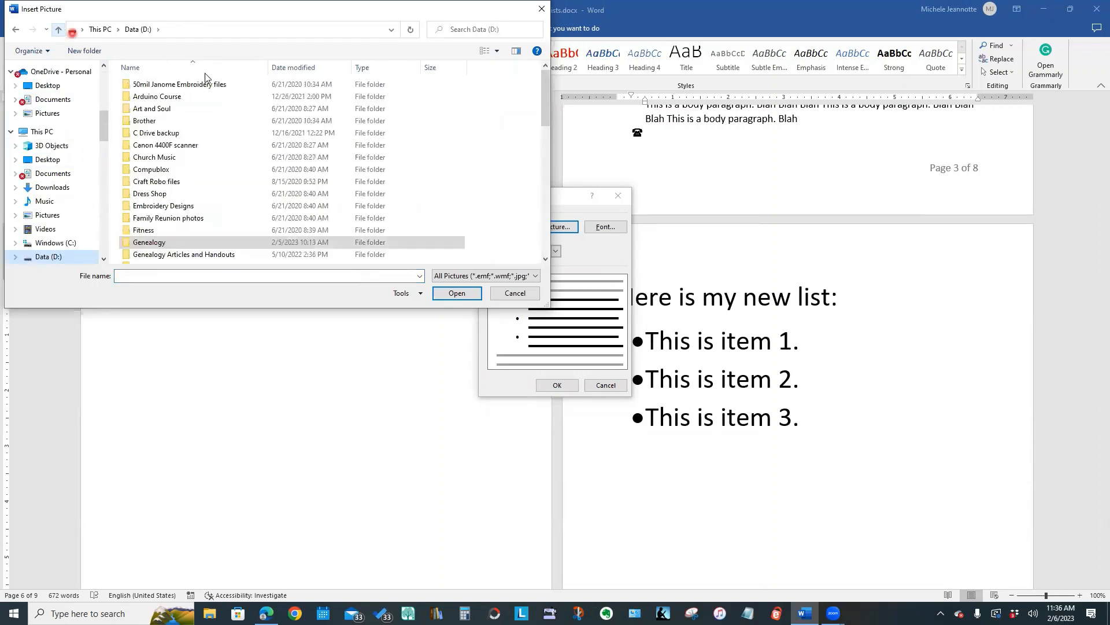
scroll(203, 211, down, 2)
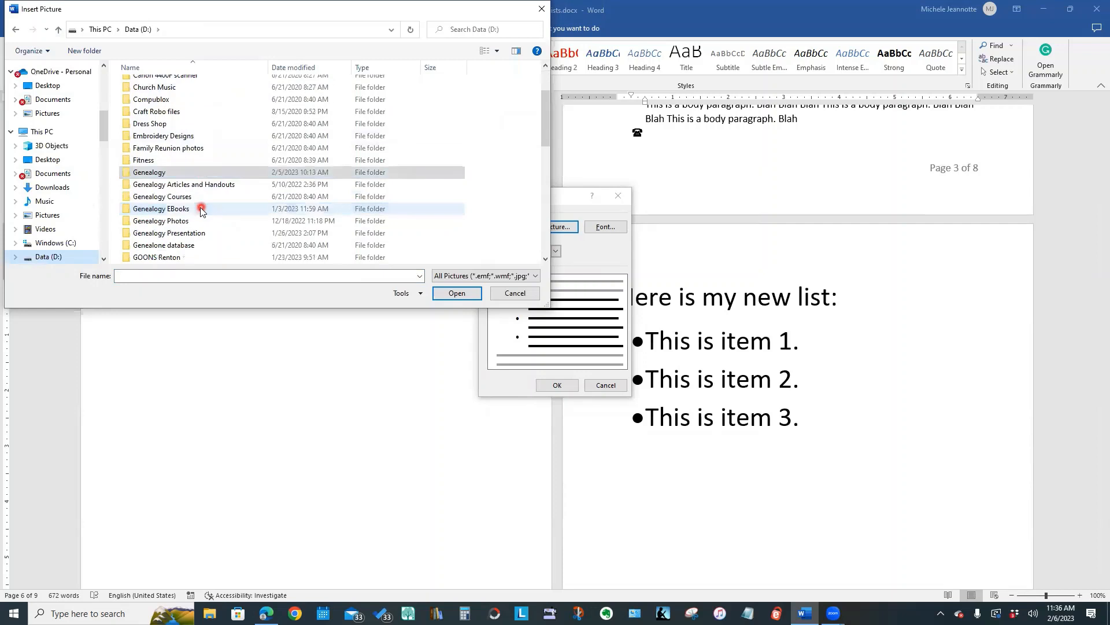
click(175, 220)
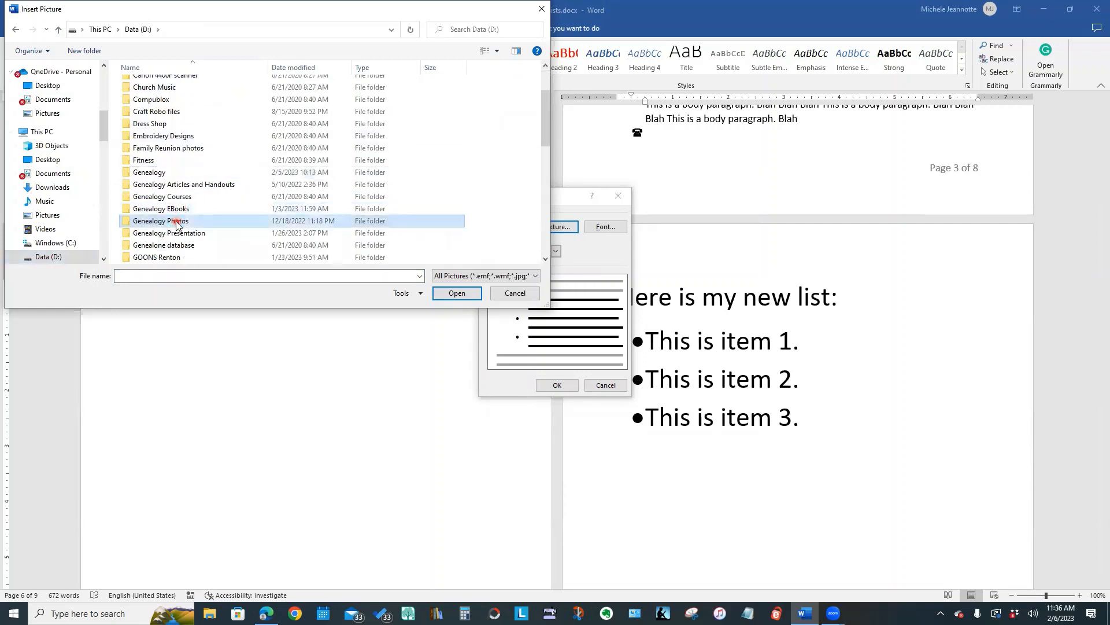
double_click(177, 224)
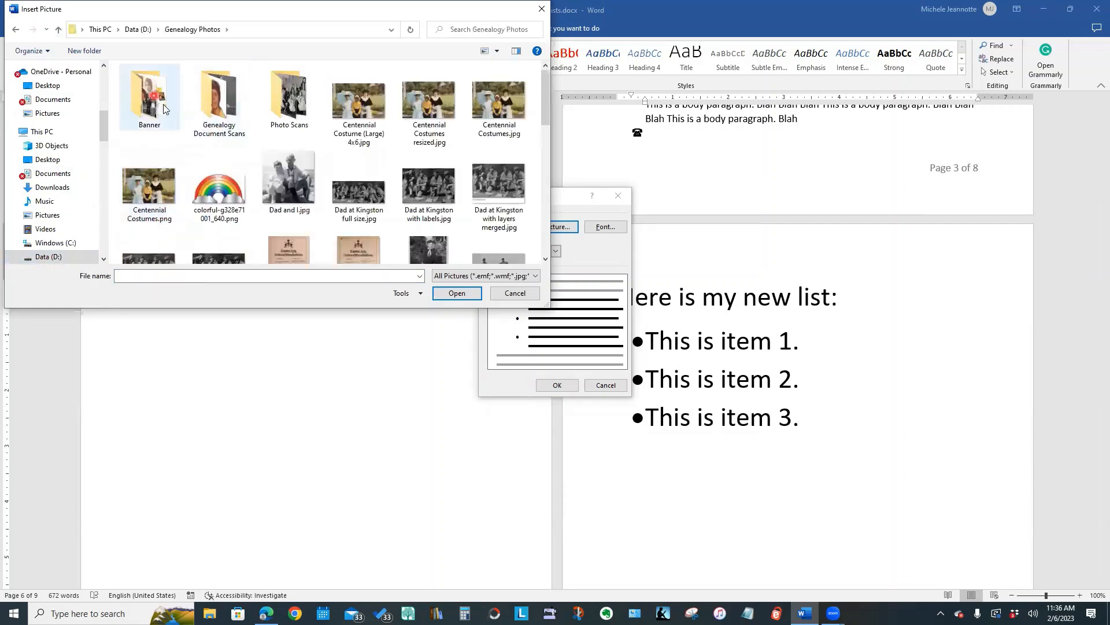
double_click(214, 111)
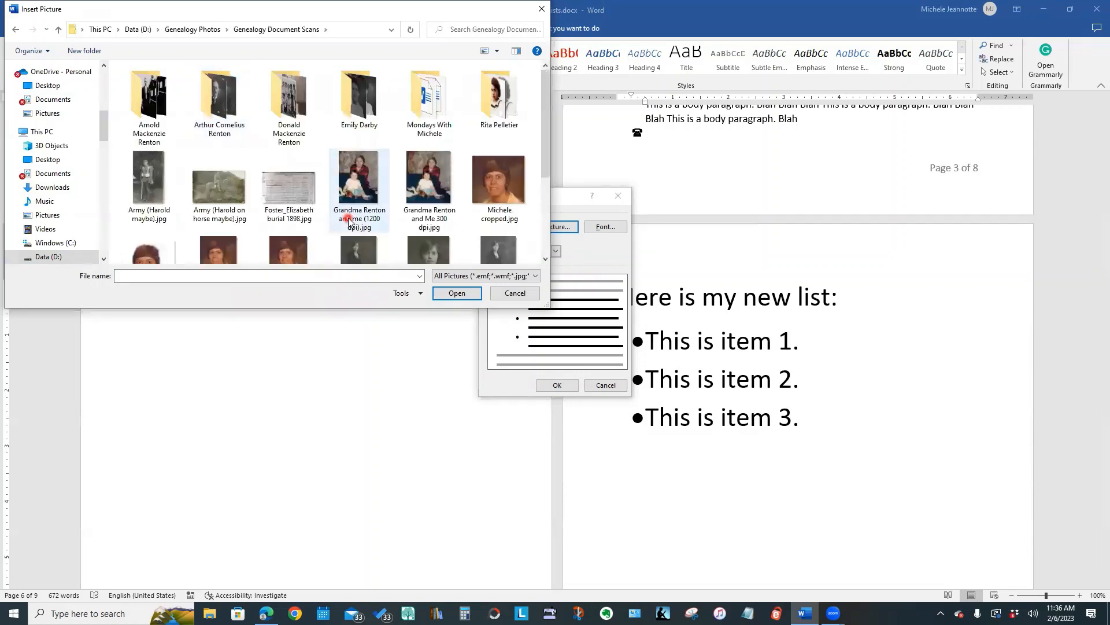
Choose the 300 dpi "Grandma and Me" photo and apply it as the list's picture bullet
click(456, 276)
scroll(457, 263, down, 1)
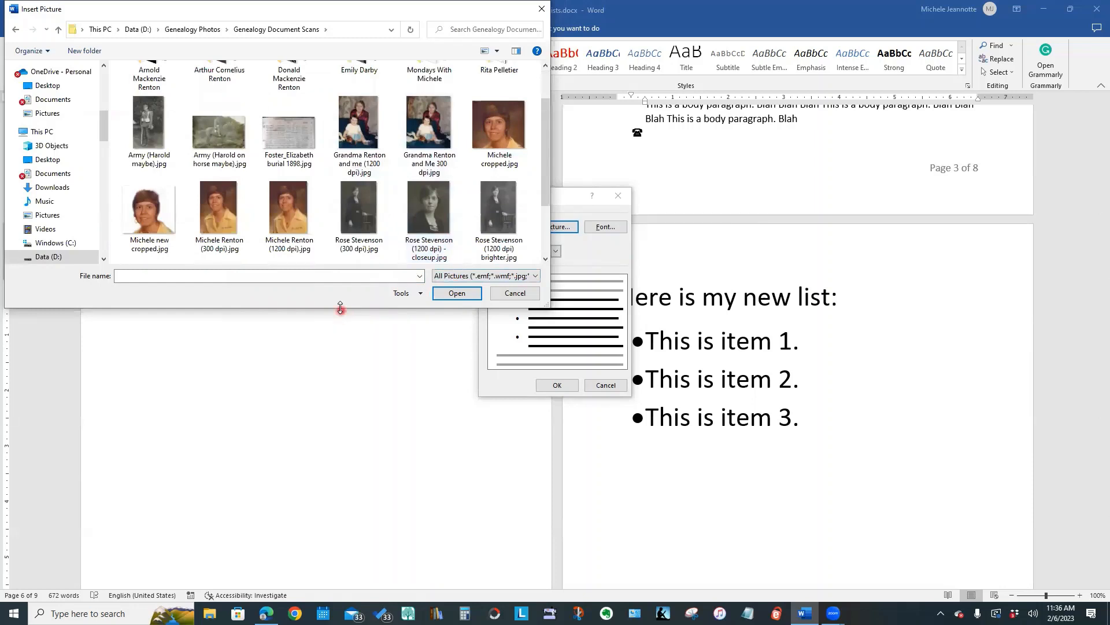
click(433, 217)
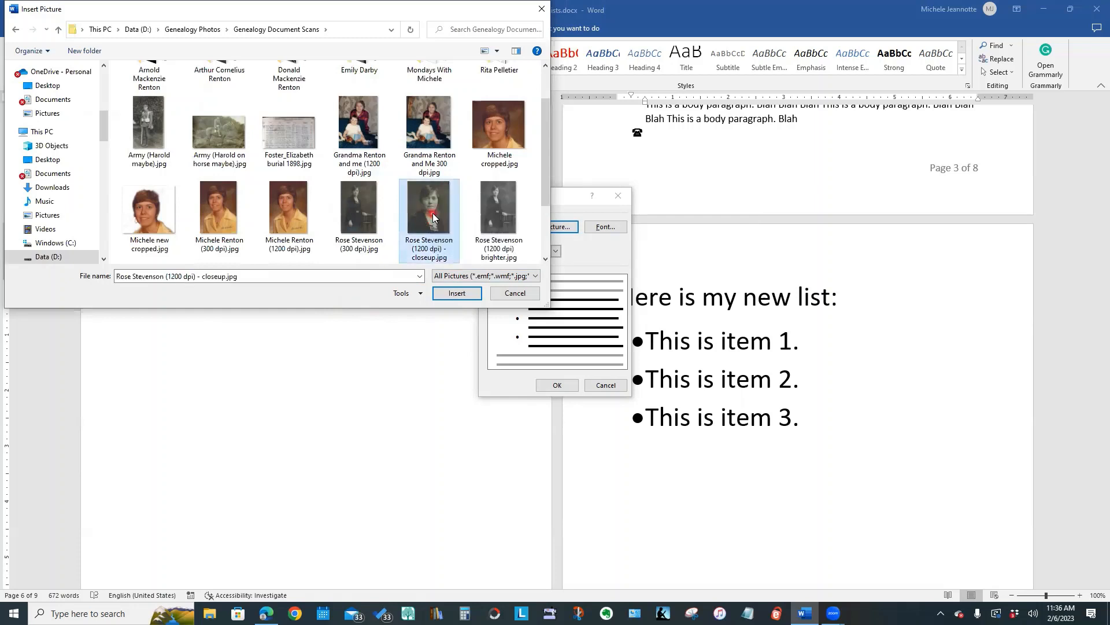
click(429, 136)
click(457, 294)
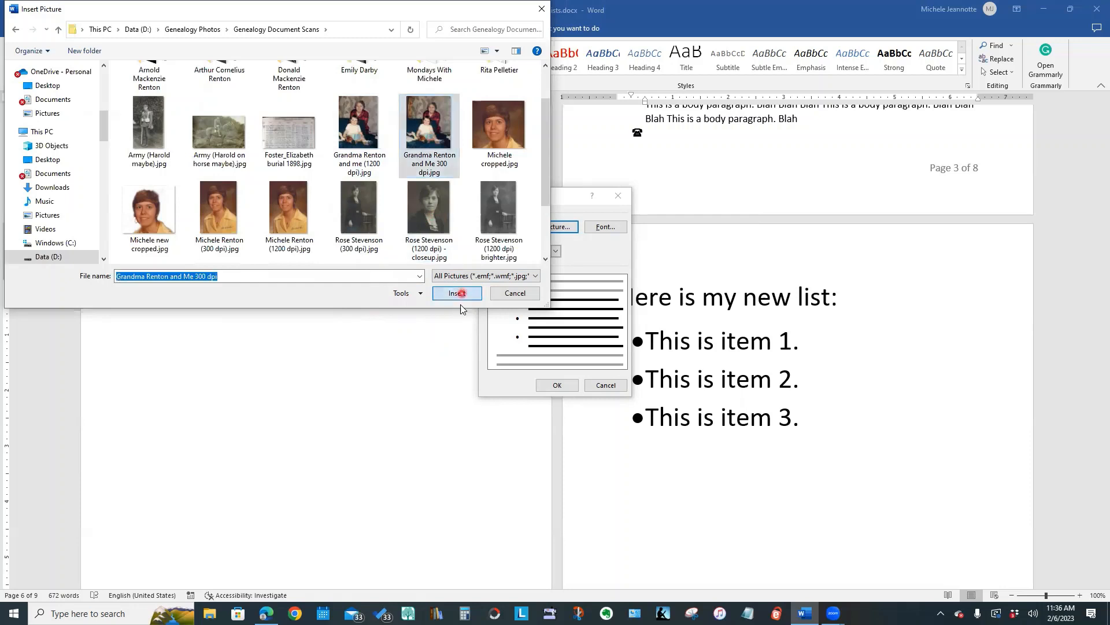
click(559, 388)
mouse_move(558, 388)
mouse_down()
mouse_move(511, 340)
mouse_move(518, 297)
mouse_move(519, 337)
mouse_move(554, 391)
mouse_up()
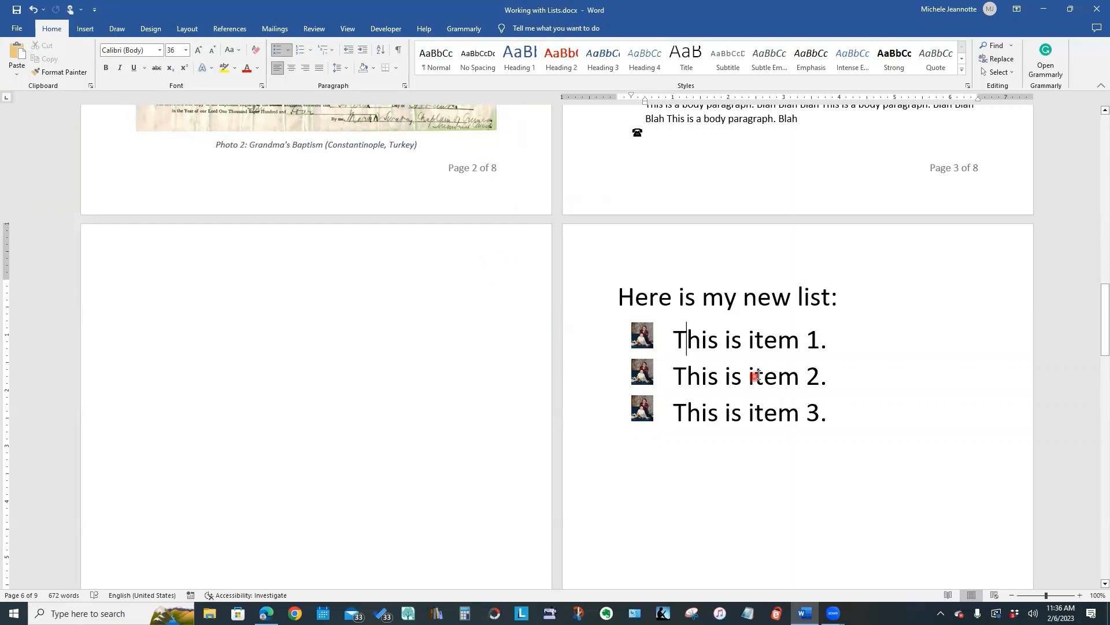
Add the line "Here is a numbered list:" above the highlighted "Here is my new list:" and start an empty paragraph beneath it
scroll(754, 376, up, 4)
scroll(759, 377, up, 2)
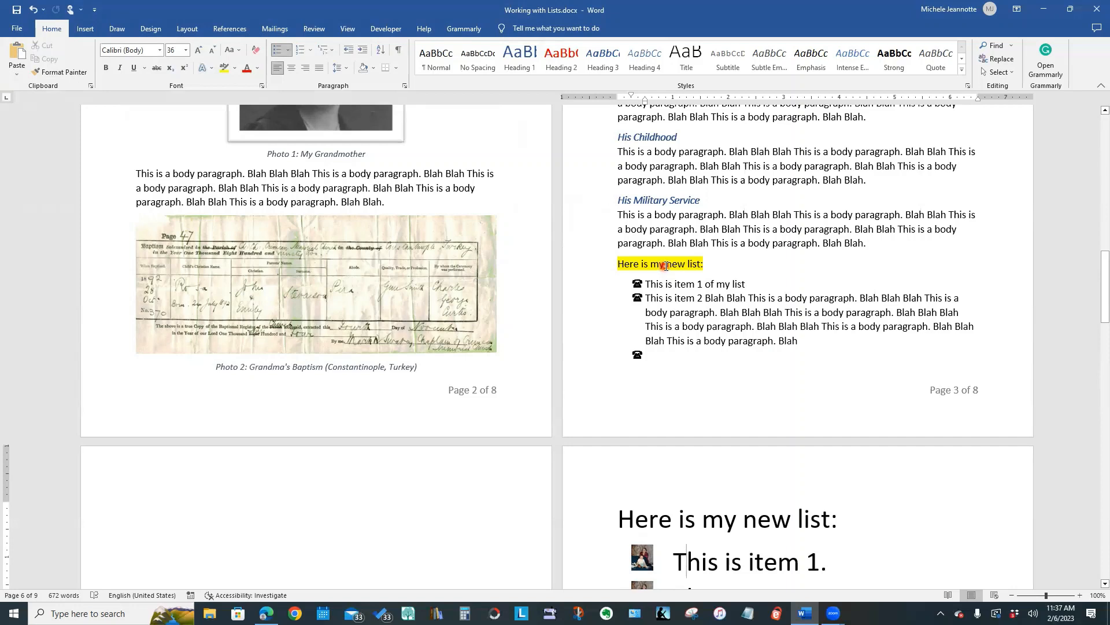
click(617, 264)
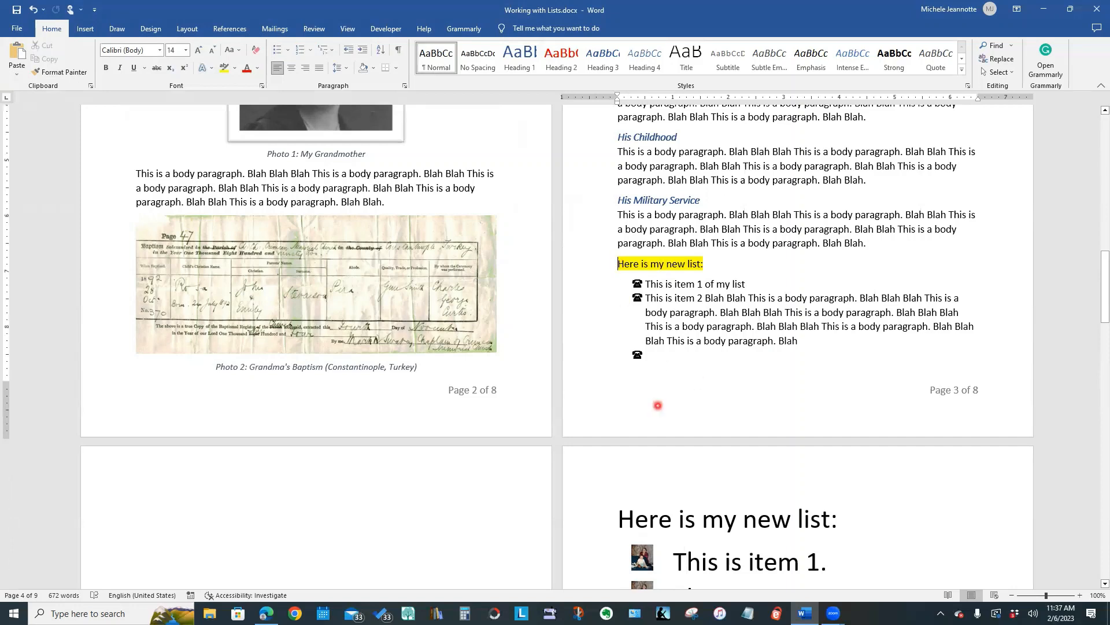
key(Return)
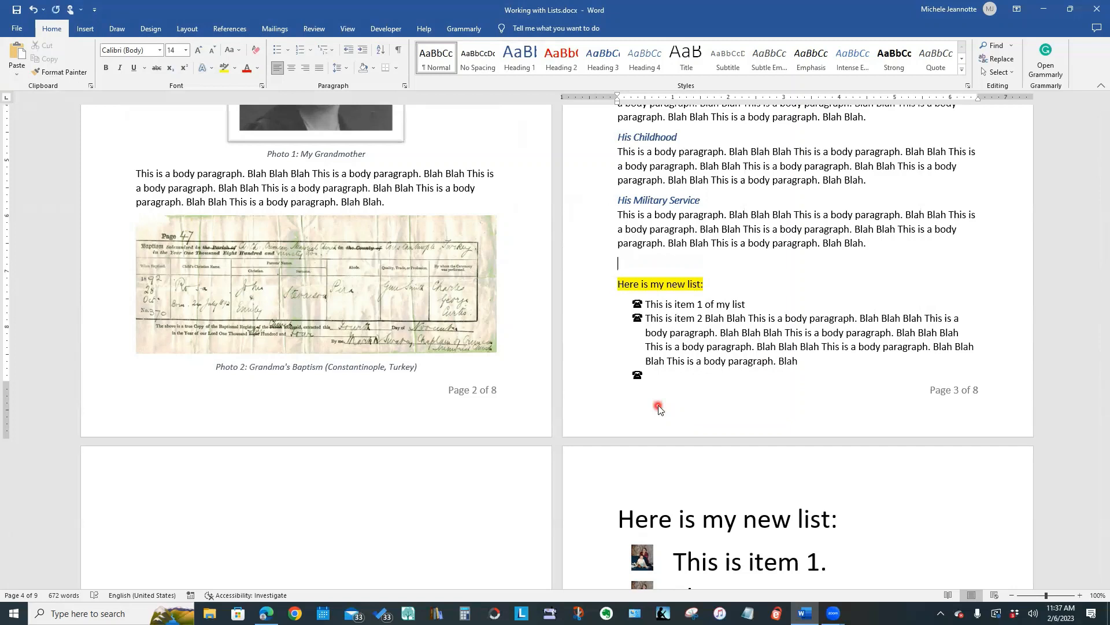
text(Here is a numbered)
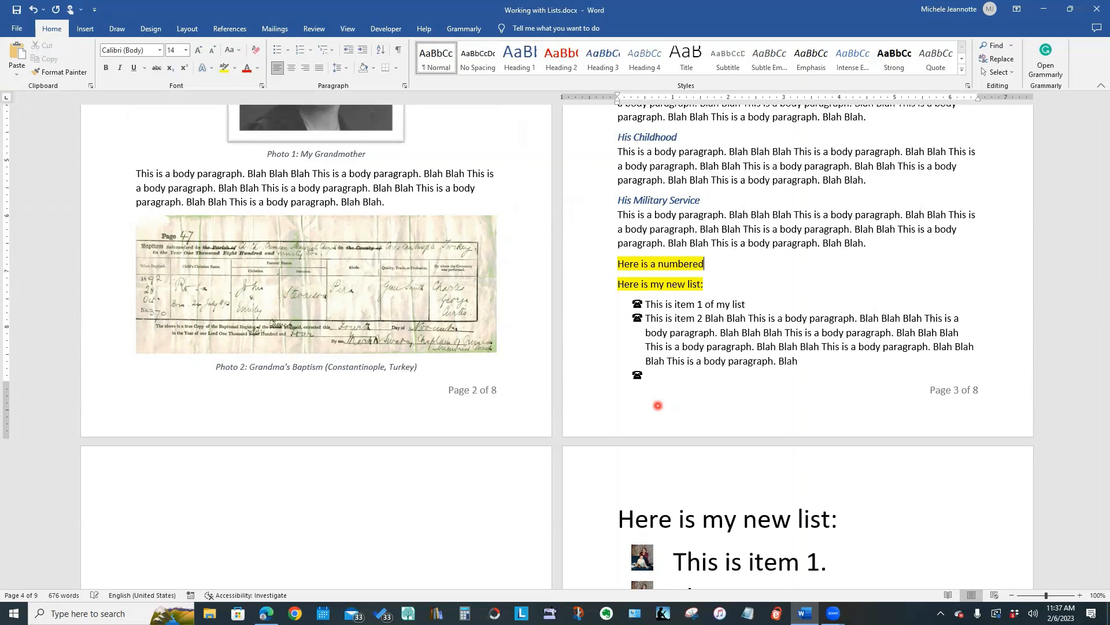
text( list:)
key(Return)
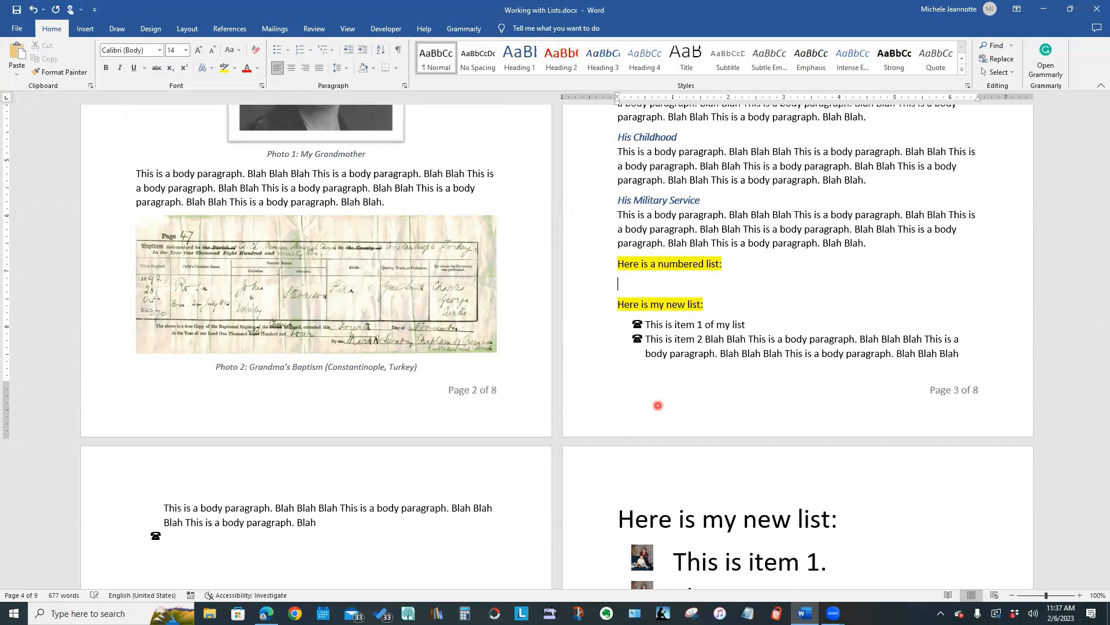
Set the highlight colour to none for the empty paragraph and turn it into a numbered list item
click(235, 67)
click(254, 134)
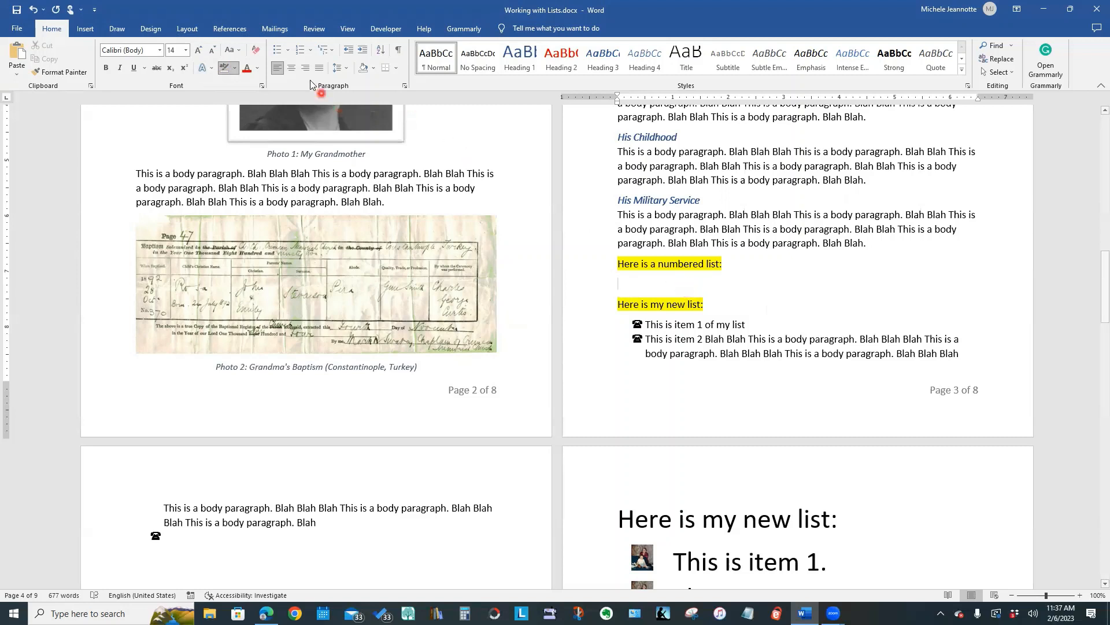
click(300, 52)
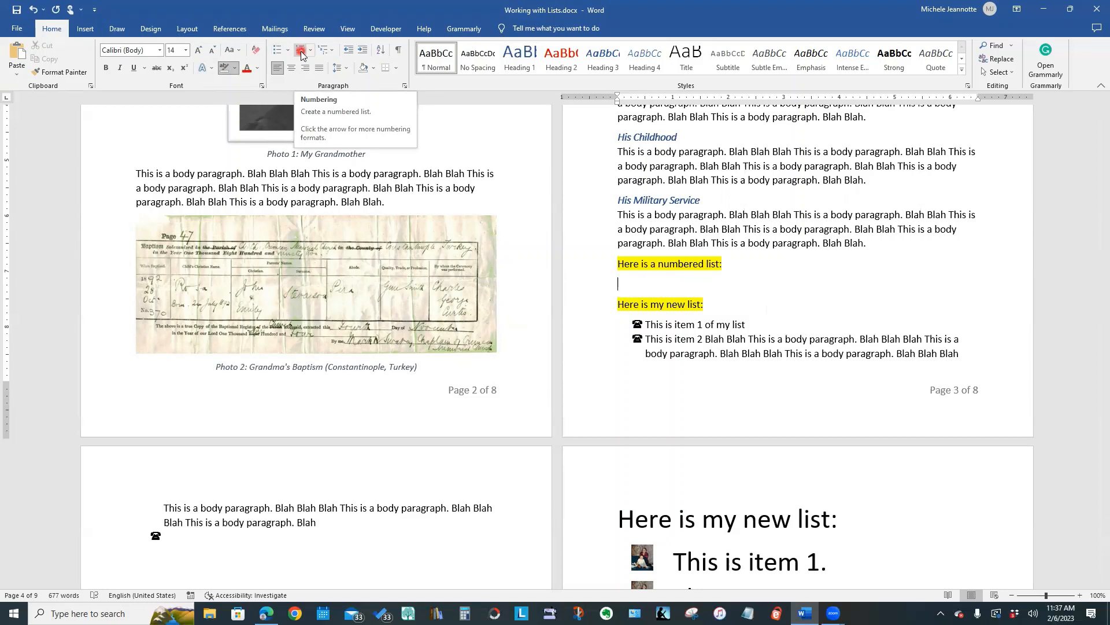
click(301, 52)
click(657, 284)
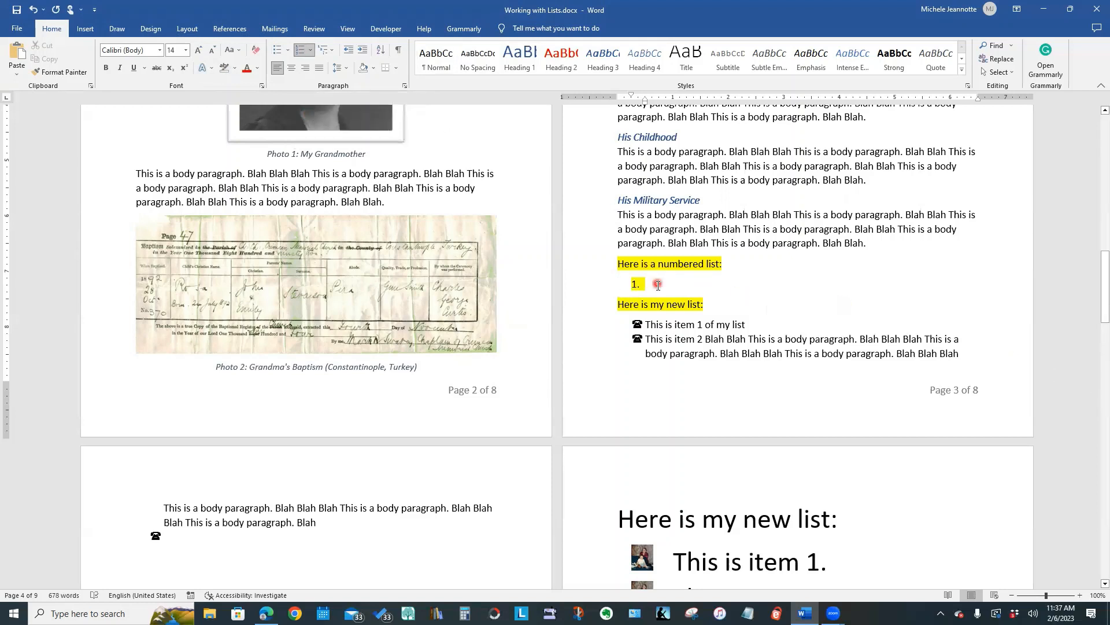
Remove the yellow highlighting from the first list number and return to the empty item for text entry
click(614, 282)
click(205, 67)
click(235, 67)
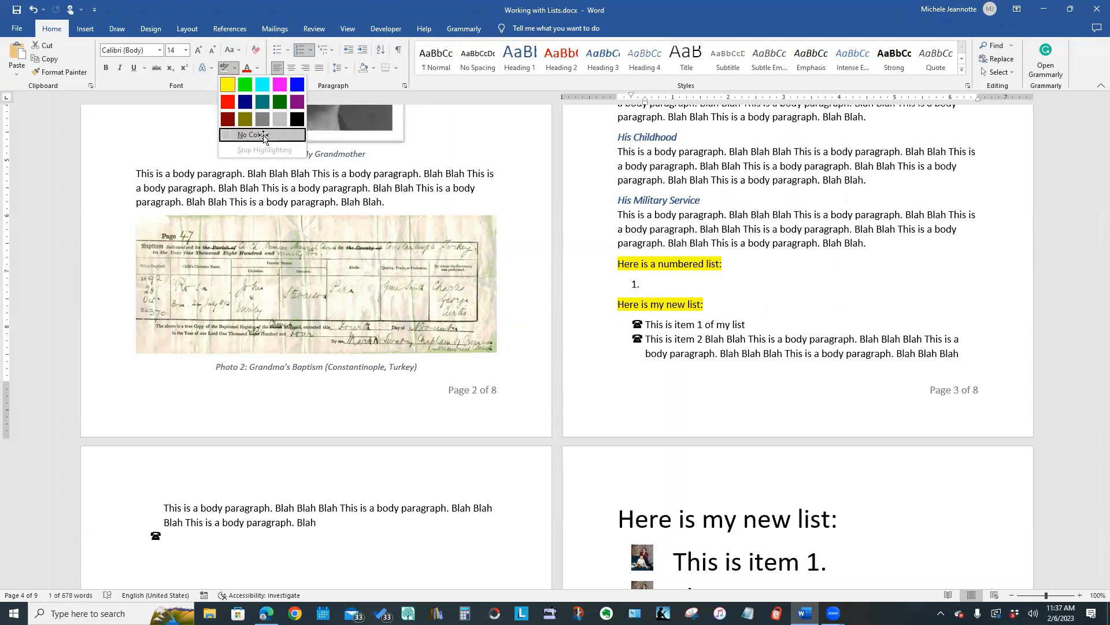
click(263, 135)
click(708, 281)
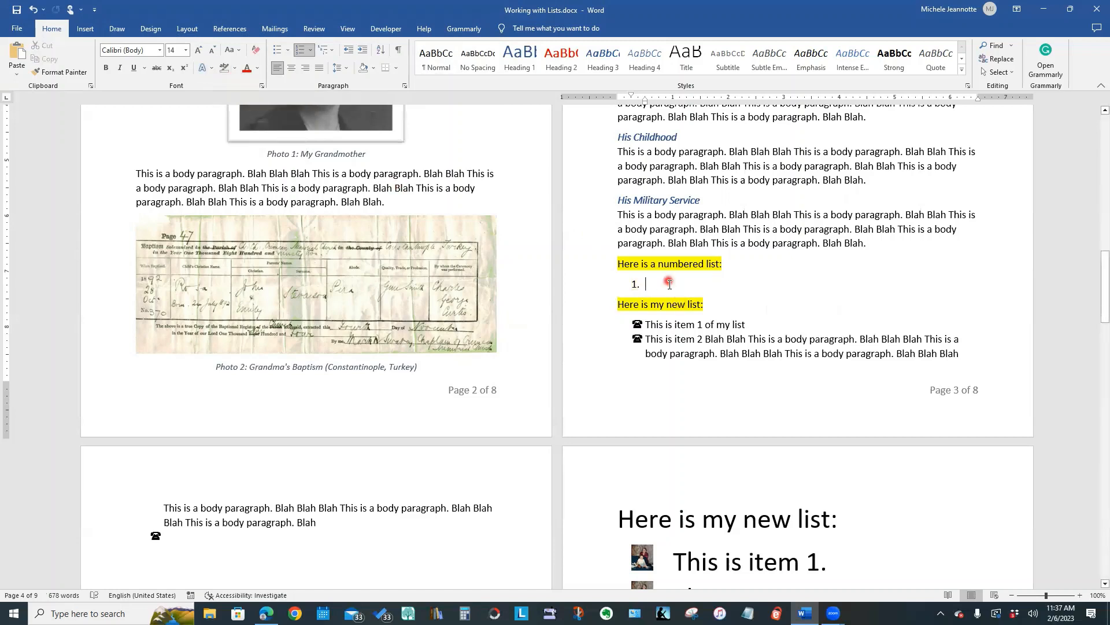
Enter "This is the step one." as the first numbered item and extend it with repeated copies of the body paragraph filler text
text(his is the)
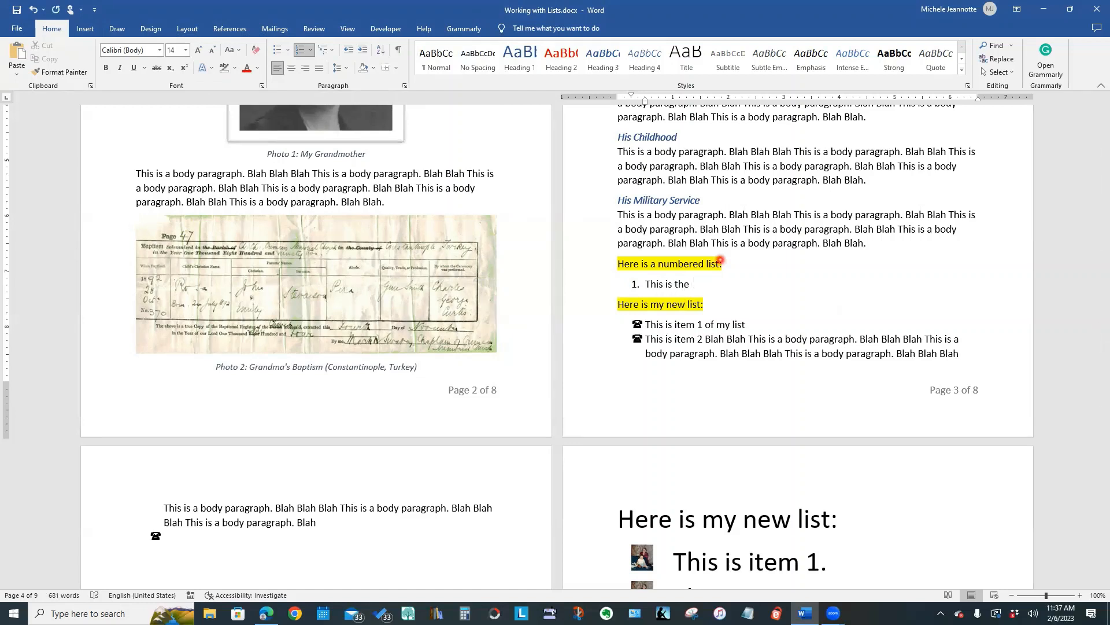
text( step one)
key(ctrl+v)
key(ctrl+v)
key(ctrl+v)
key(ctrl+v)
key(ctrl+v)
key(ctrl+v)
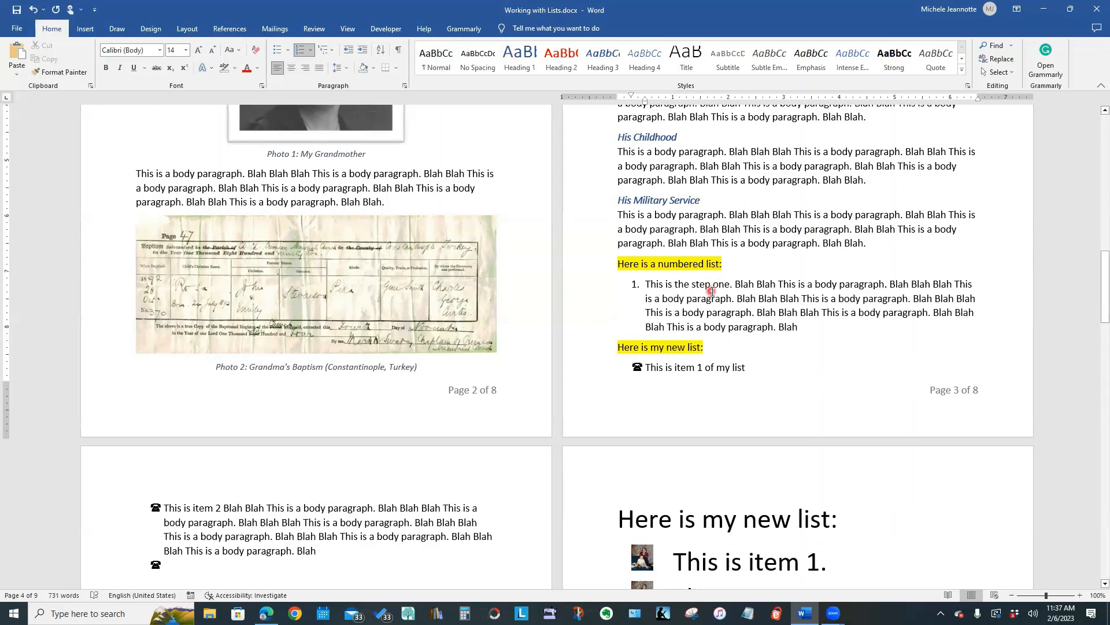
Add a second numbered item filled with repeated copies of the body paragraph filler text
key(Return)
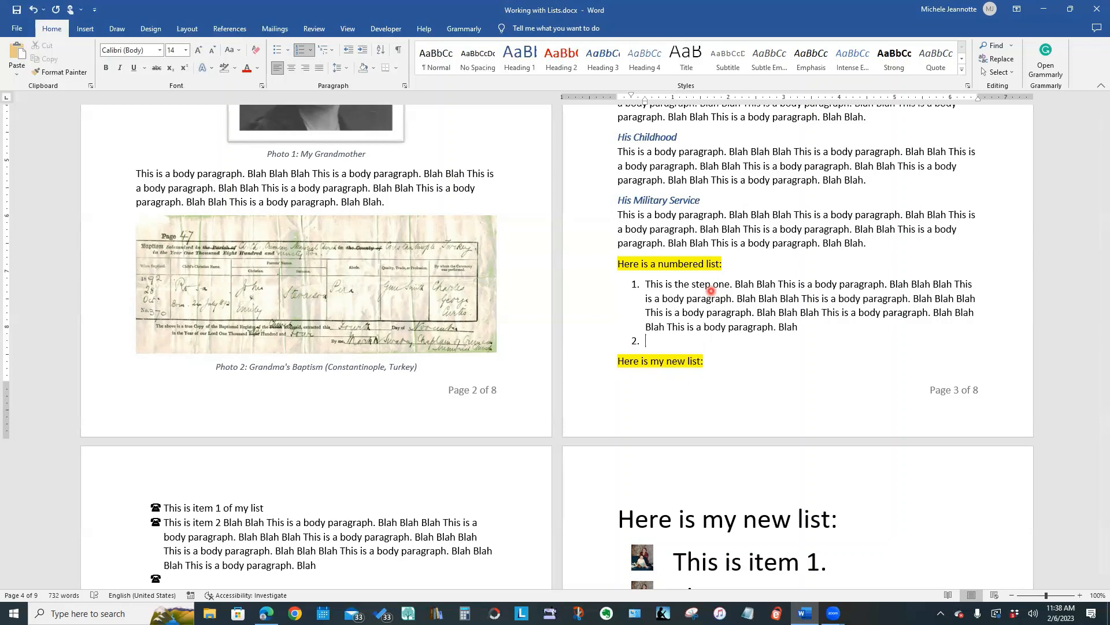
key(ctrl+v)
key(ctrl+v)
key(ctrl+v)
key(ctrl+v)
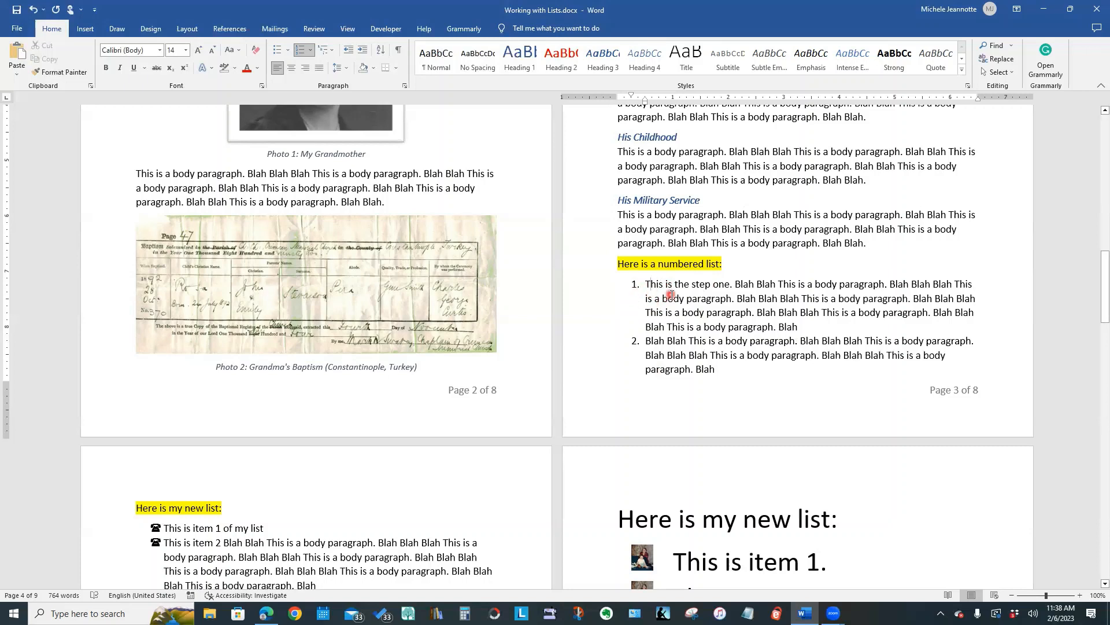
Set the numbering value so the numbered list starts as a new list at 4
click(311, 56)
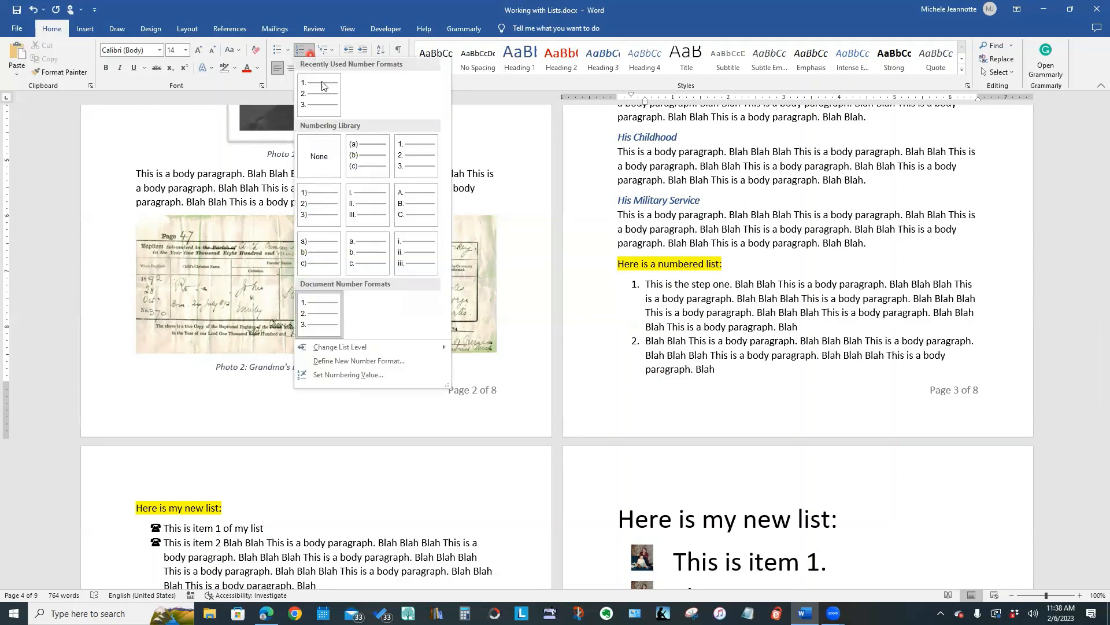
click(344, 376)
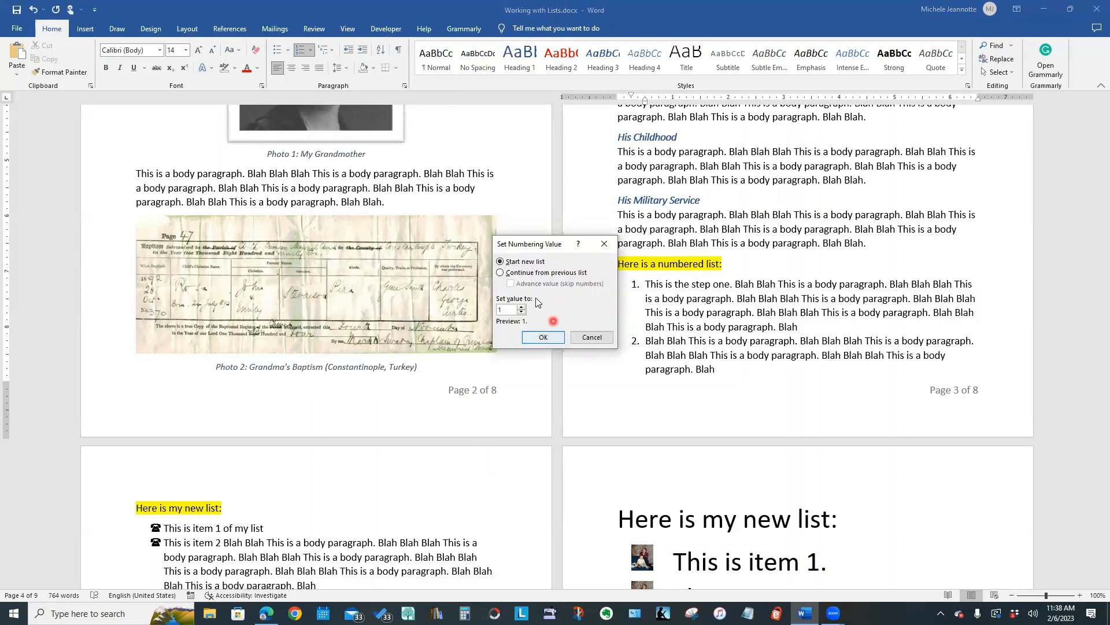
click(523, 307)
click(522, 307)
click(522, 307)
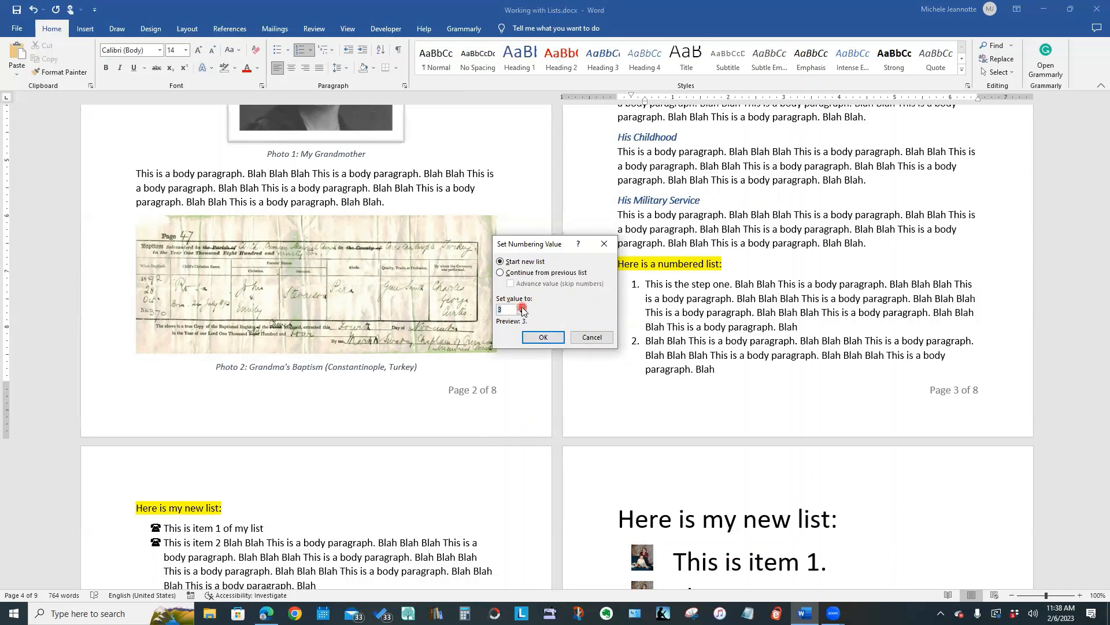
click(543, 338)
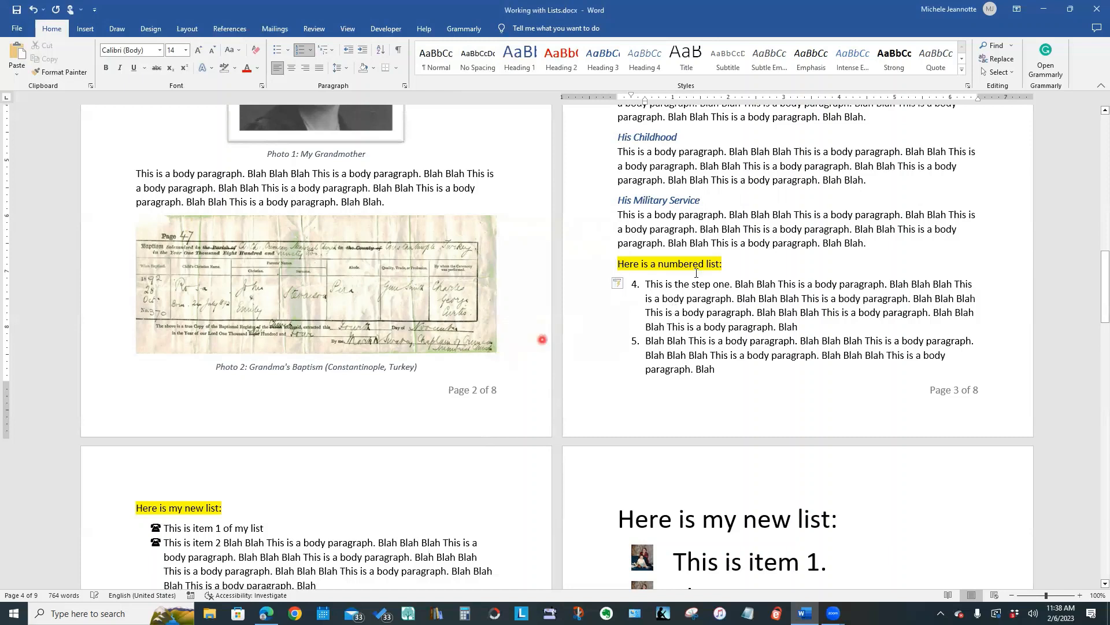
Add a paragraph reading "This is another paragraph." after the second numbered item and remove its numbering
click(674, 326)
click(655, 362)
scroll(656, 399, down, 1)
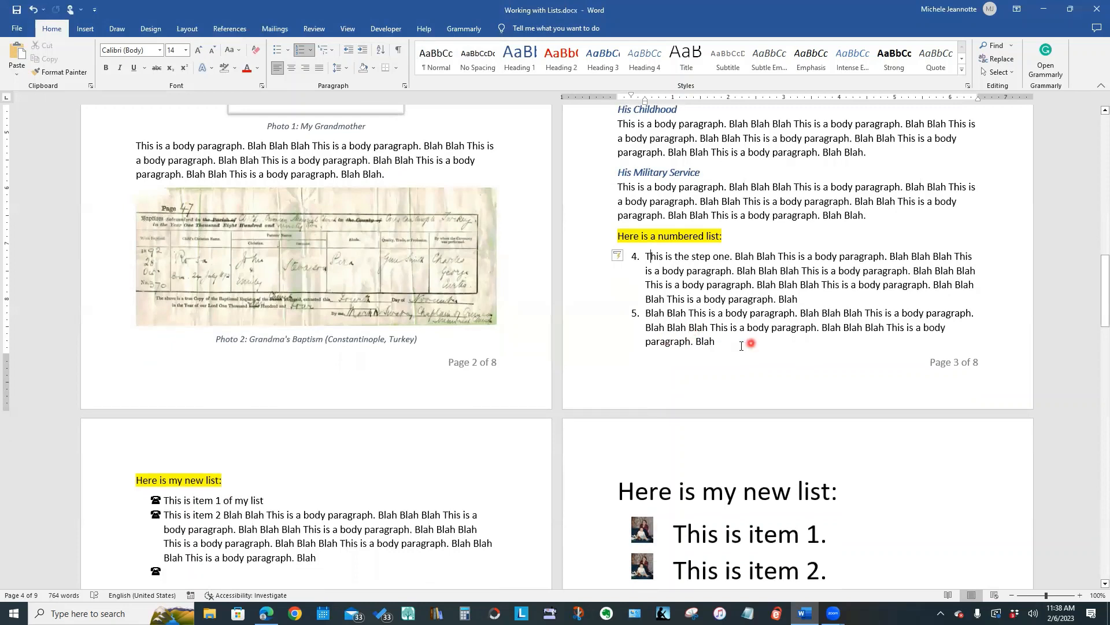
click(758, 343)
key(Return)
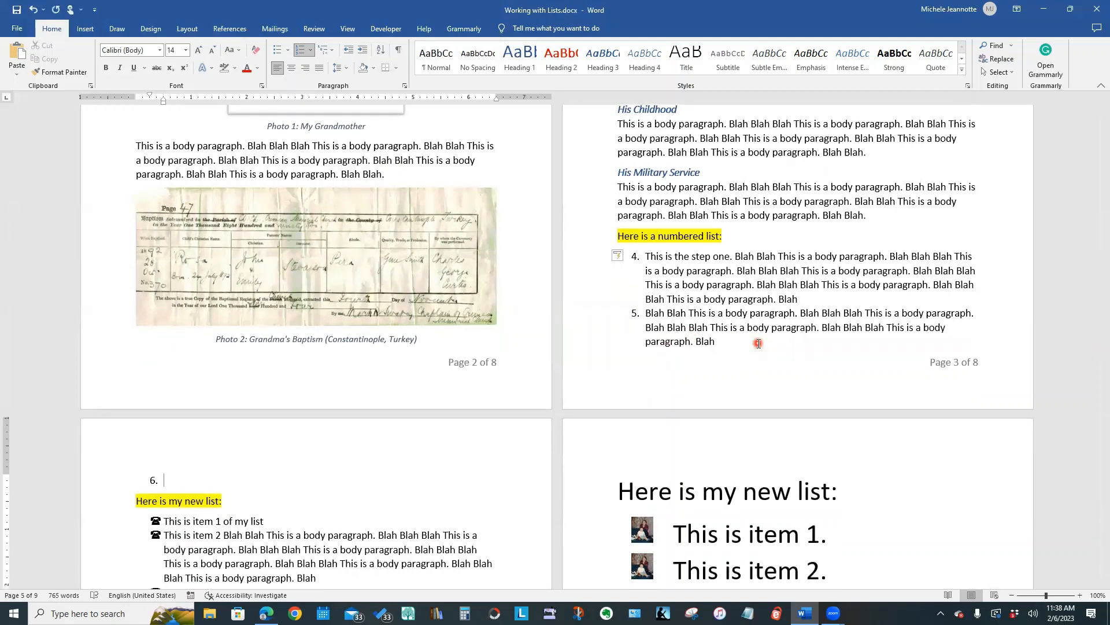
text(This is another paragraph.)
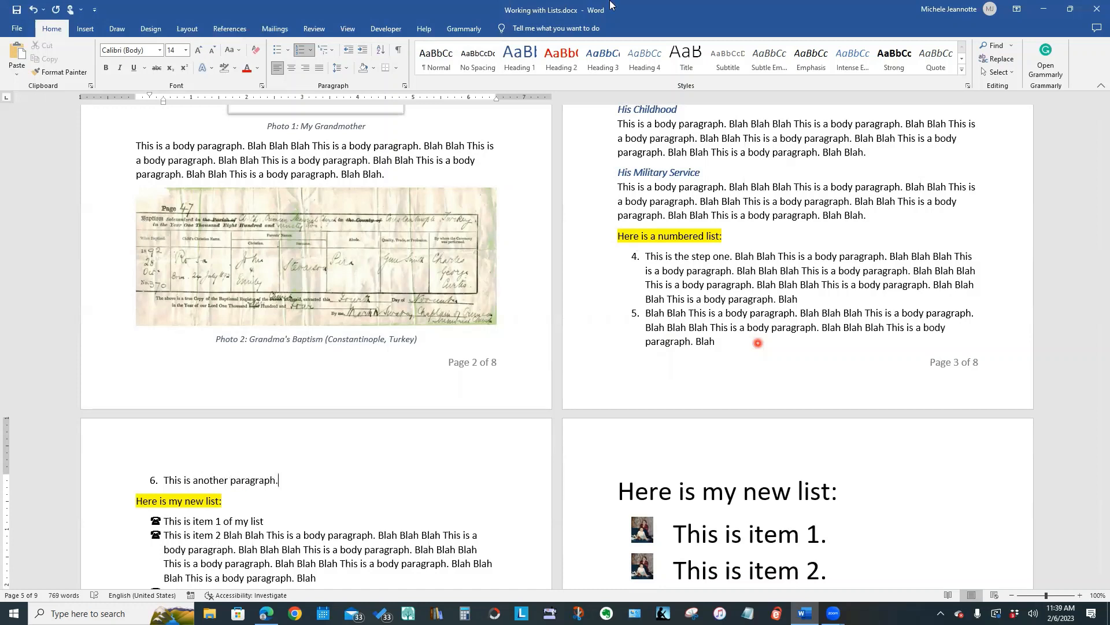
click(303, 51)
click(300, 50)
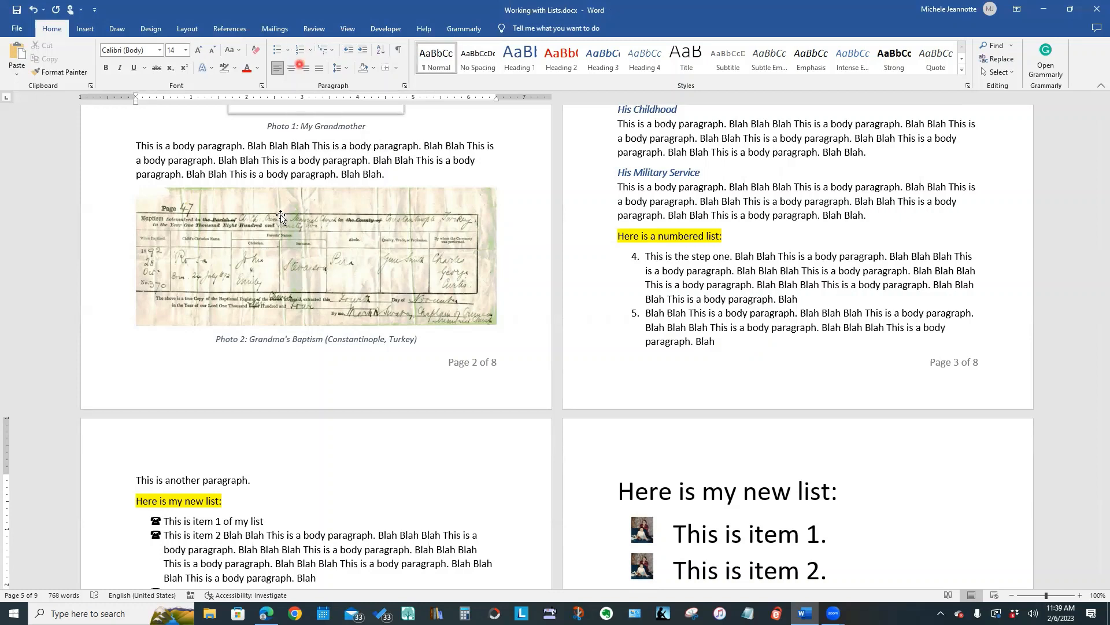
Extend the unnumbered paragraph with repeated copies of the body paragraph filler text and start a new line below it
text(Blah Blah This is a body paragraph. Blah)
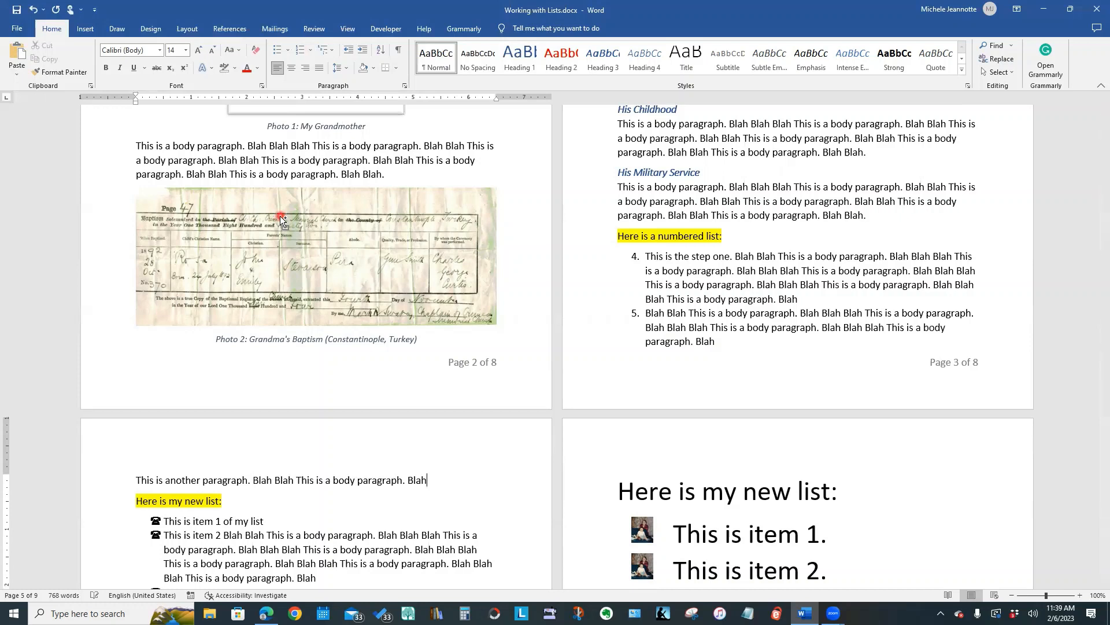
text( Blah Blah This is a body paragraph. Blah Blah Blah This is a body paragraph. Blah Blah Blah This is a body paragraph. Blah Blah Blah This is a body paragraph. Blah Blah Blah This is)
key(Return)
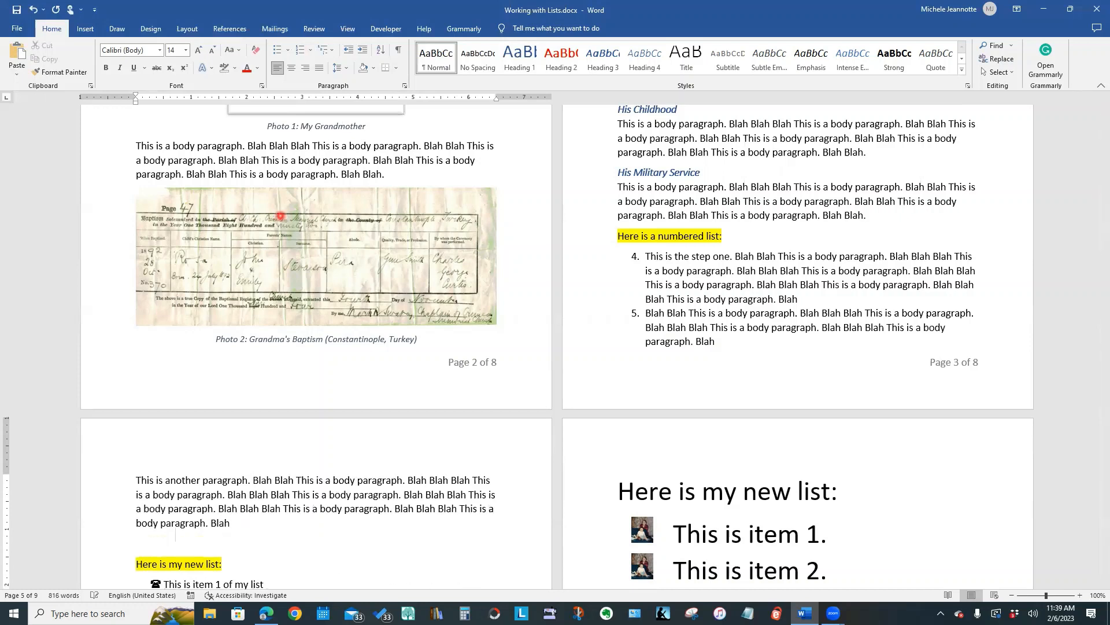
Enter "This is step 6" on the empty line above the "Here is my new list:" heading
click(1081, 596)
click(1080, 596)
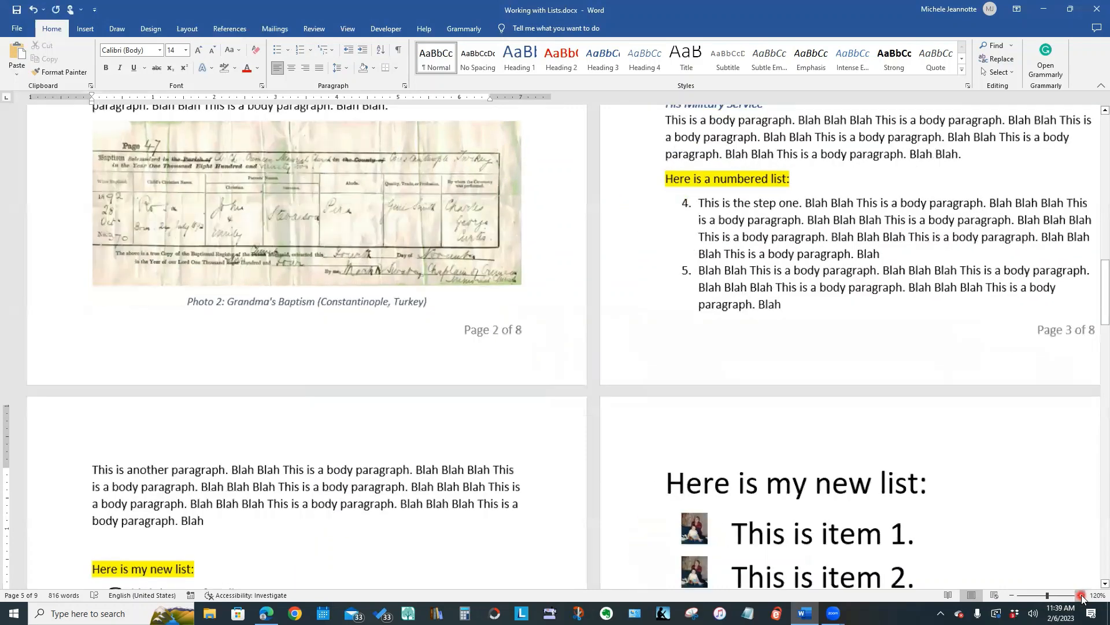
click(1081, 596)
click(1081, 596)
click(1081, 595)
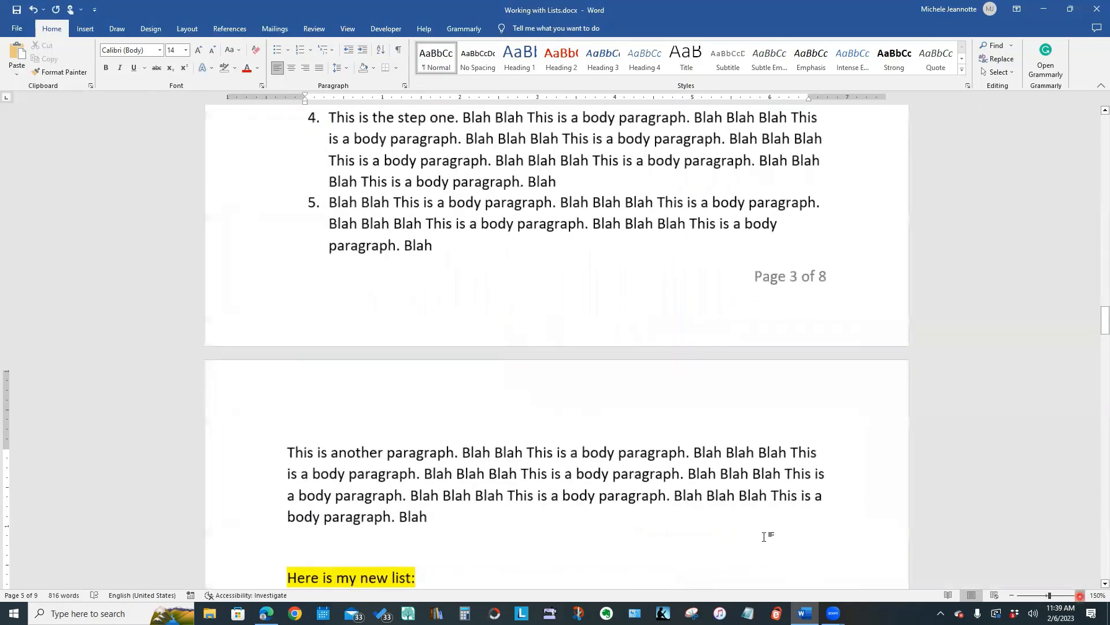
scroll(755, 517, down, 3)
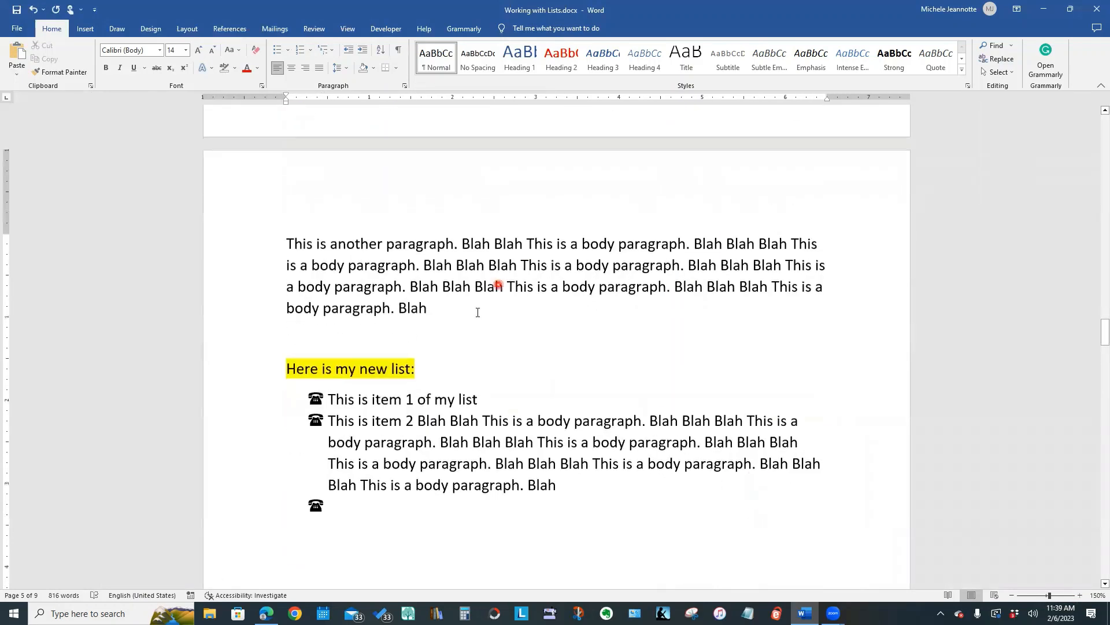
scroll(604, 394, up, 3)
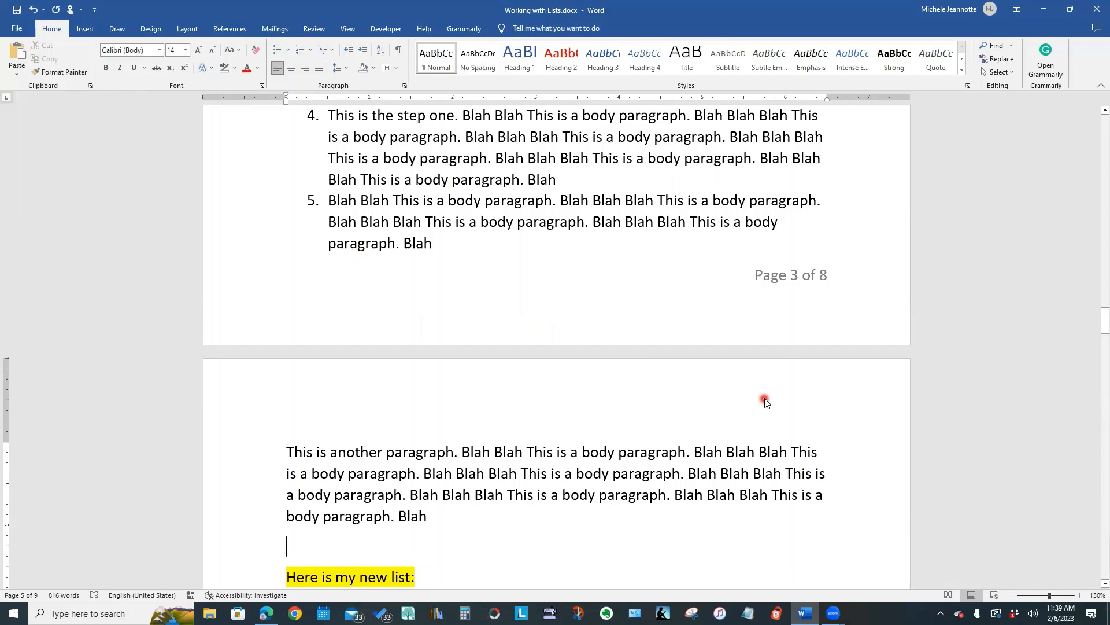
scroll(763, 397, down, 2)
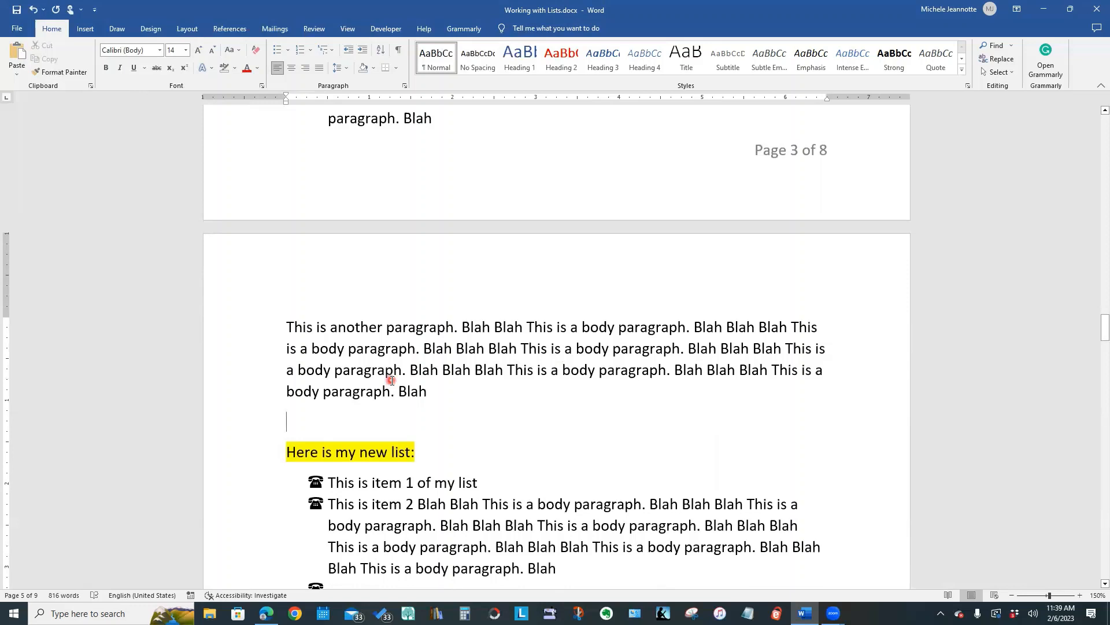
text(This i)
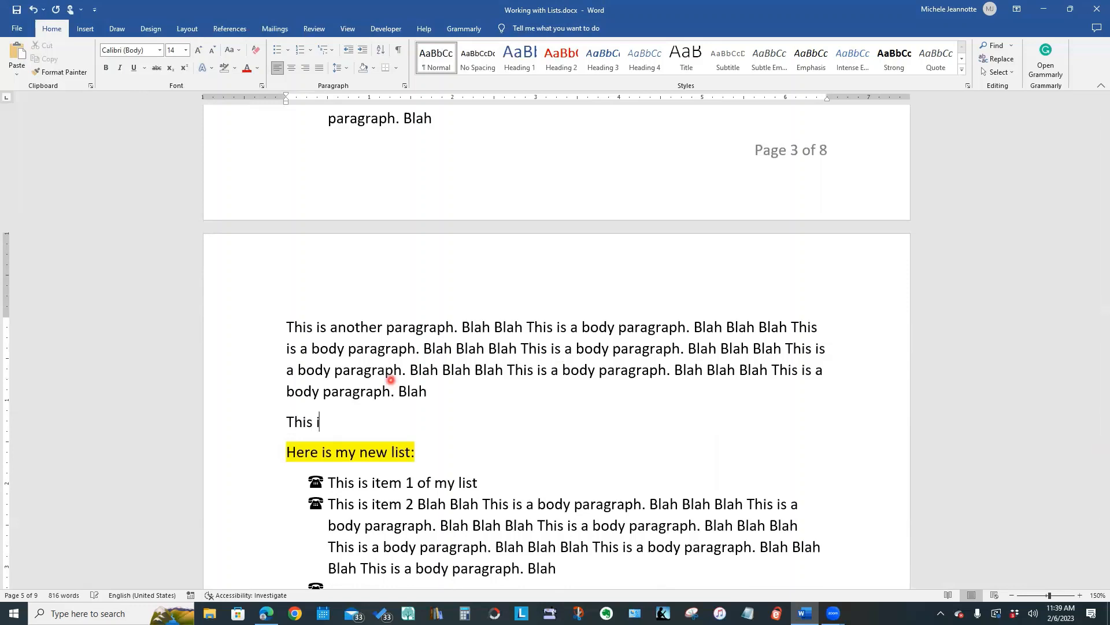
text(s step 6)
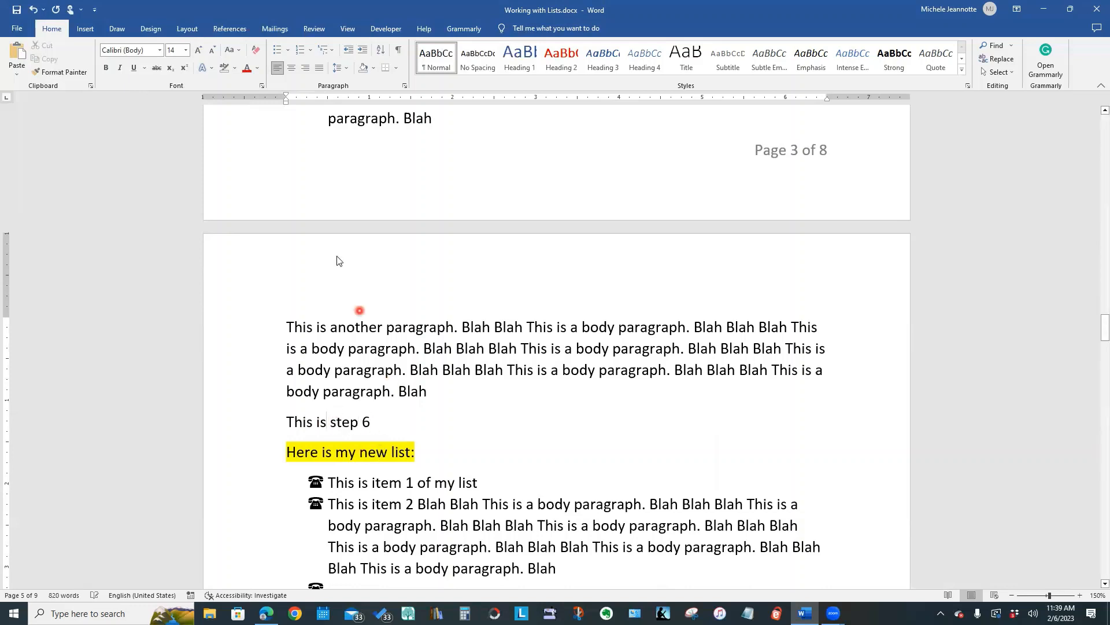
Turn the "This is step 6" line into a numbered item and continue the numbering from the preceding list
click(302, 51)
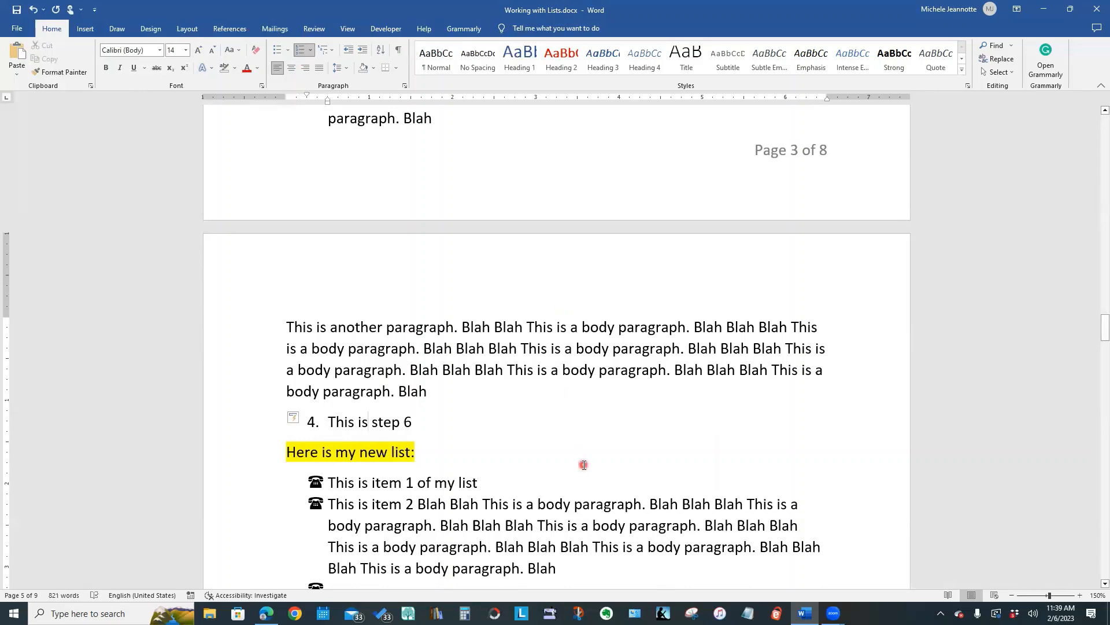
scroll(584, 464, up, 1)
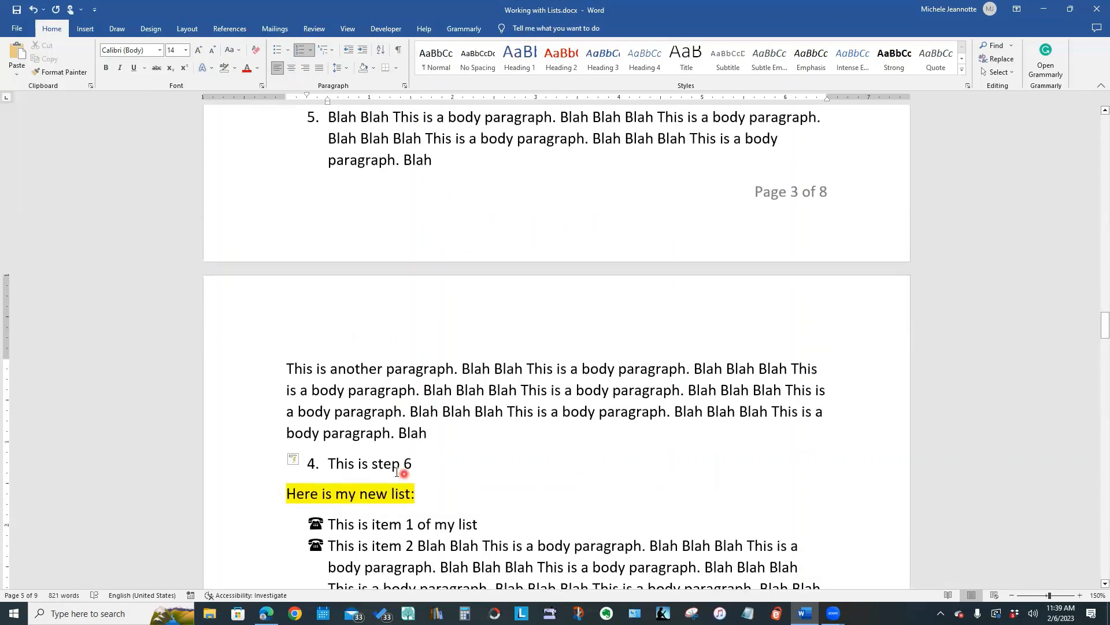
scroll(555, 463, up, 3)
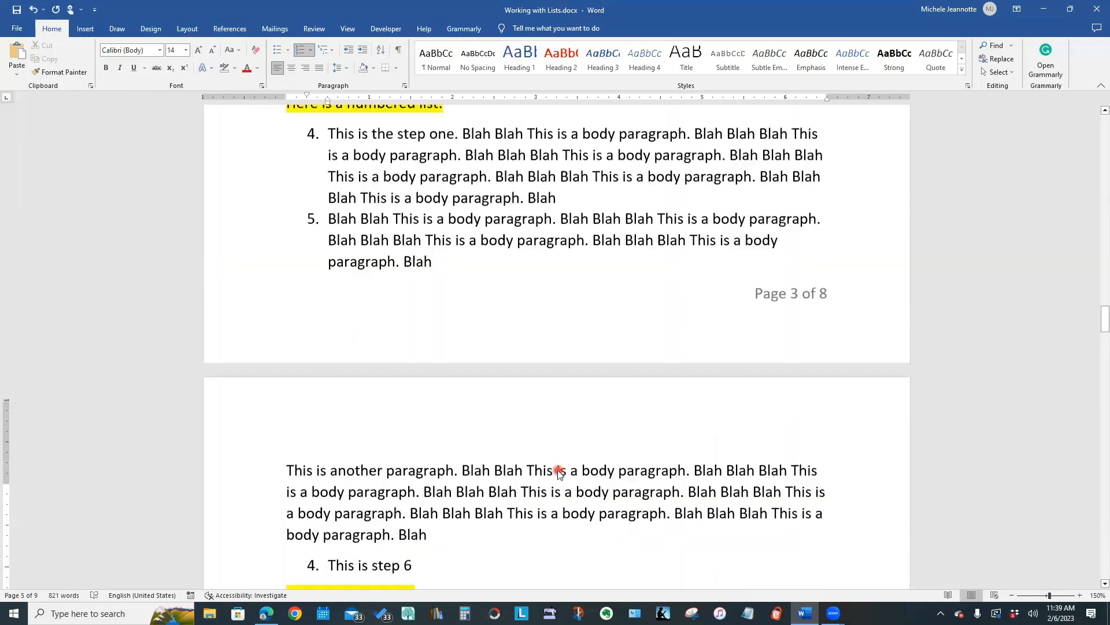
scroll(558, 473, down, 3)
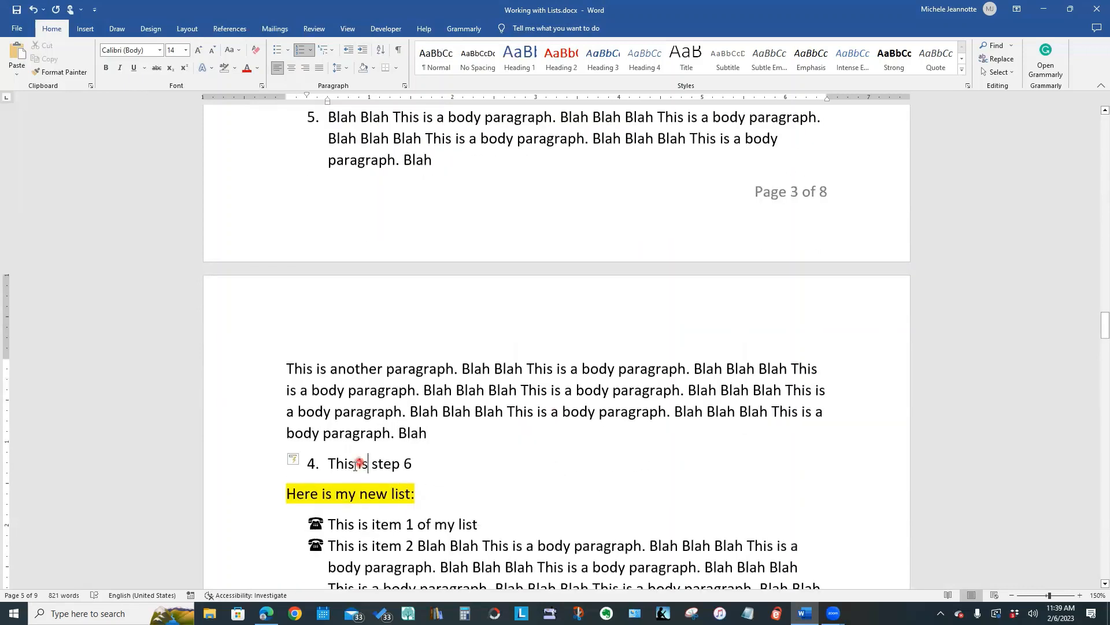
click(303, 464)
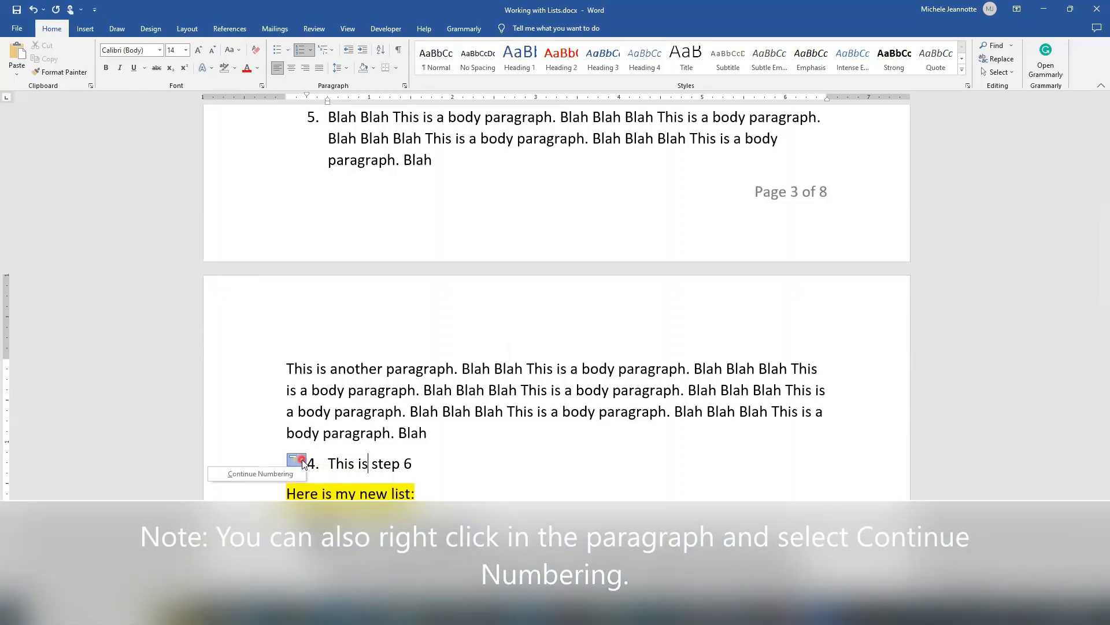
click(267, 473)
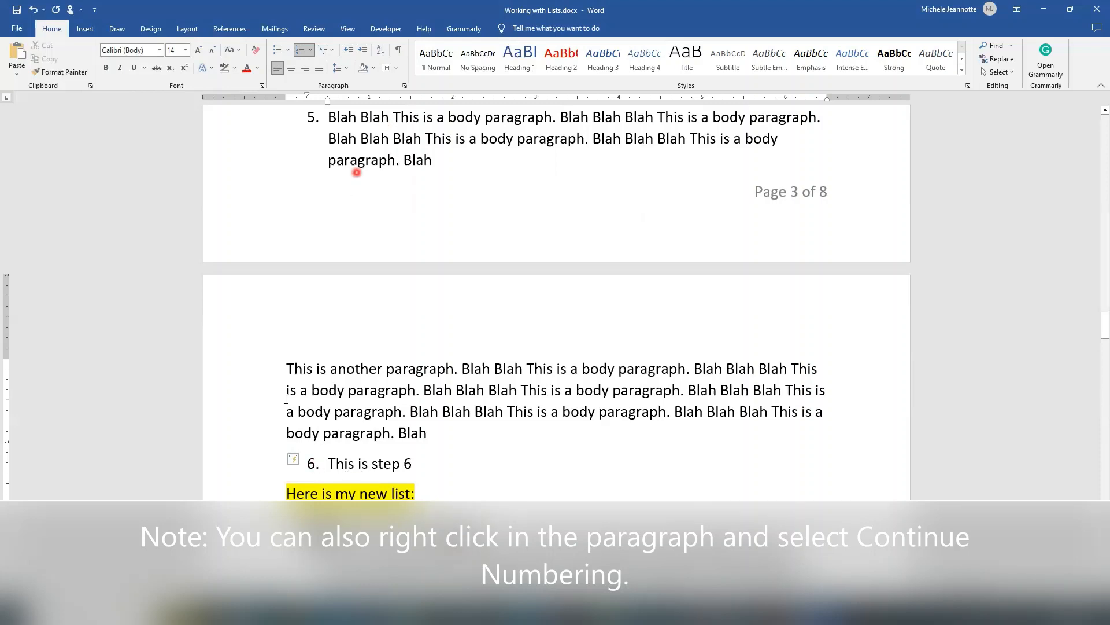
Check the continued numbering against the items above and end the "This is step 6" text with a period
scroll(500, 420, up, 3)
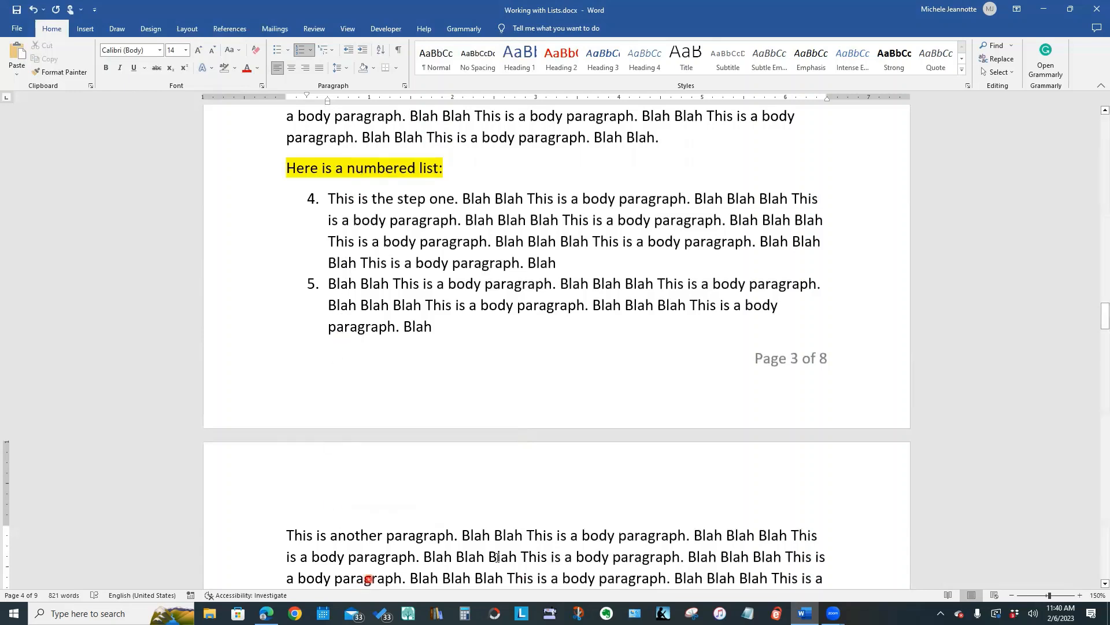
scroll(551, 544, down, 2)
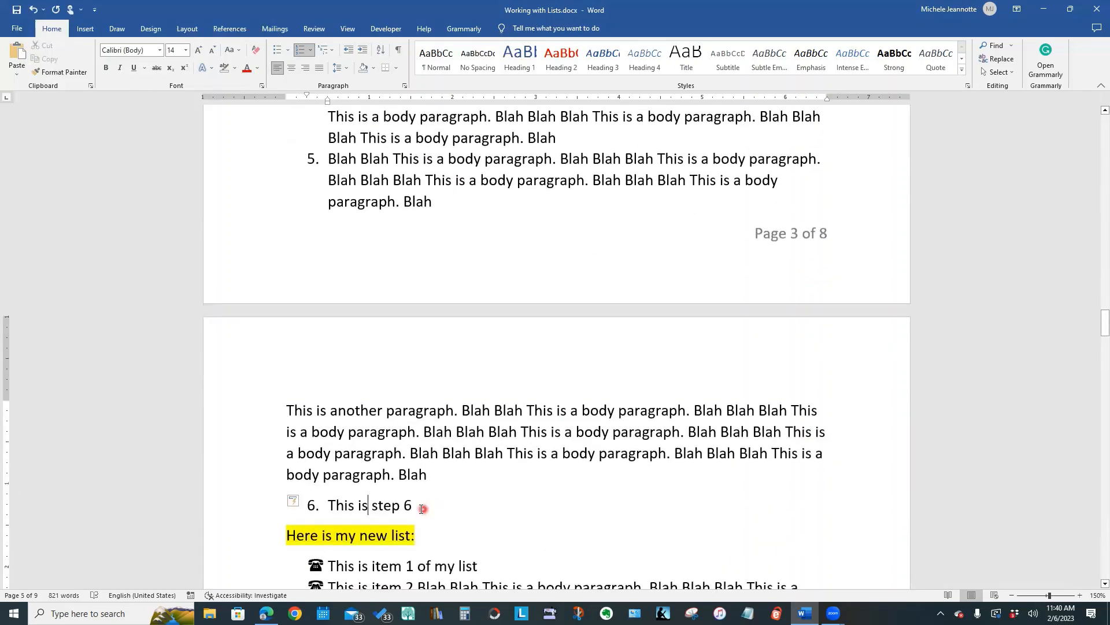
click(425, 508)
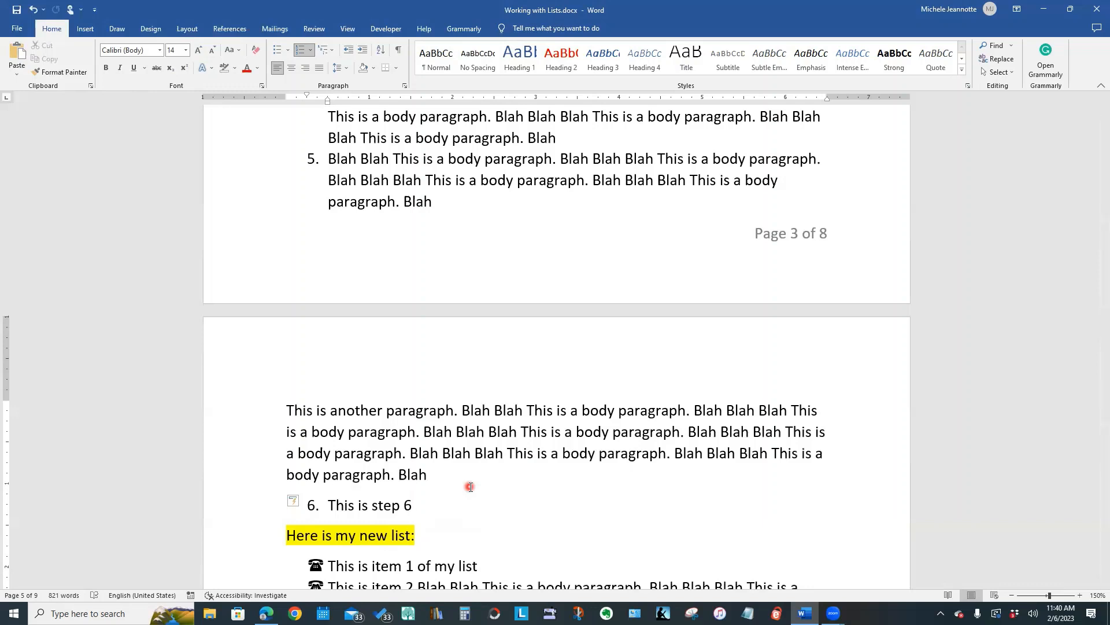
text(.)
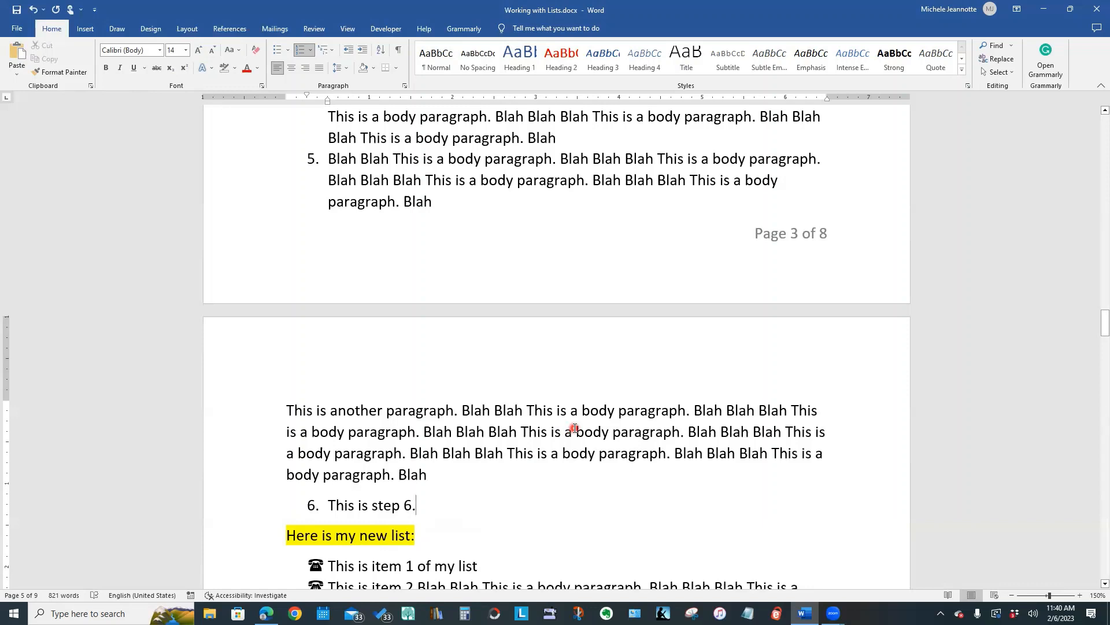
Change the telephone bullets of the first two items under "Here is my new list:" to solid round bullets
scroll(574, 428, down, 3)
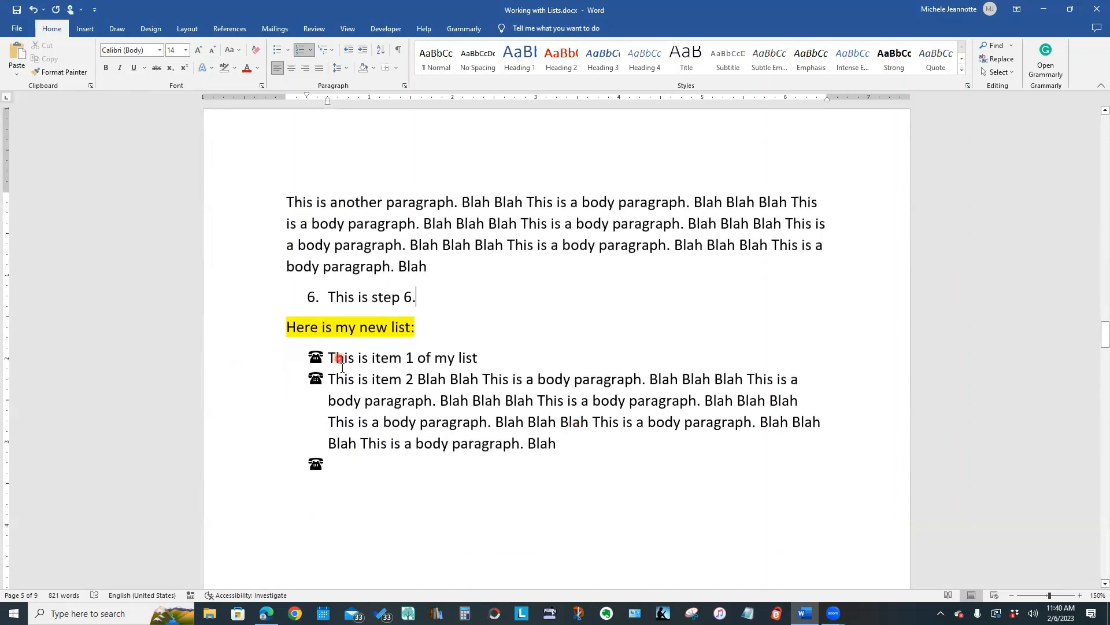
drag(340, 358, 590, 445)
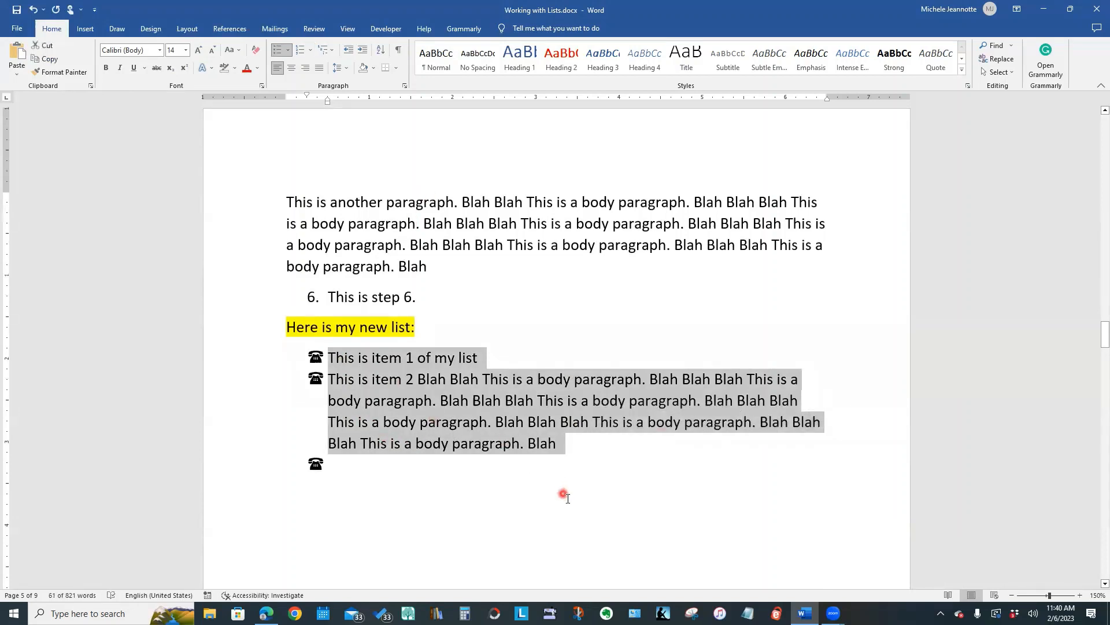
click(289, 51)
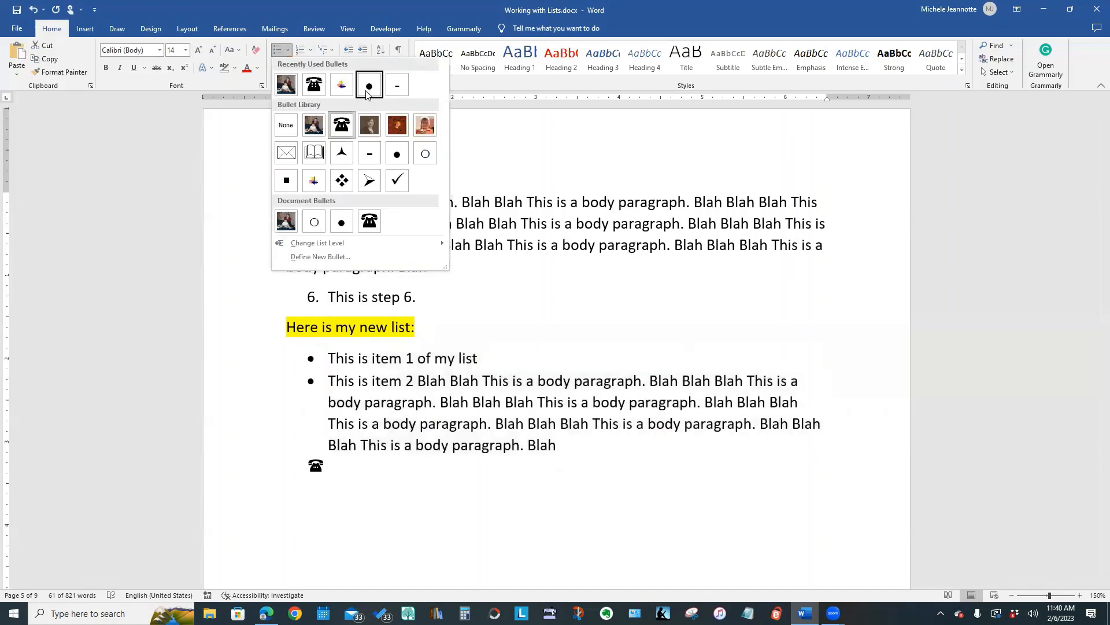
click(368, 88)
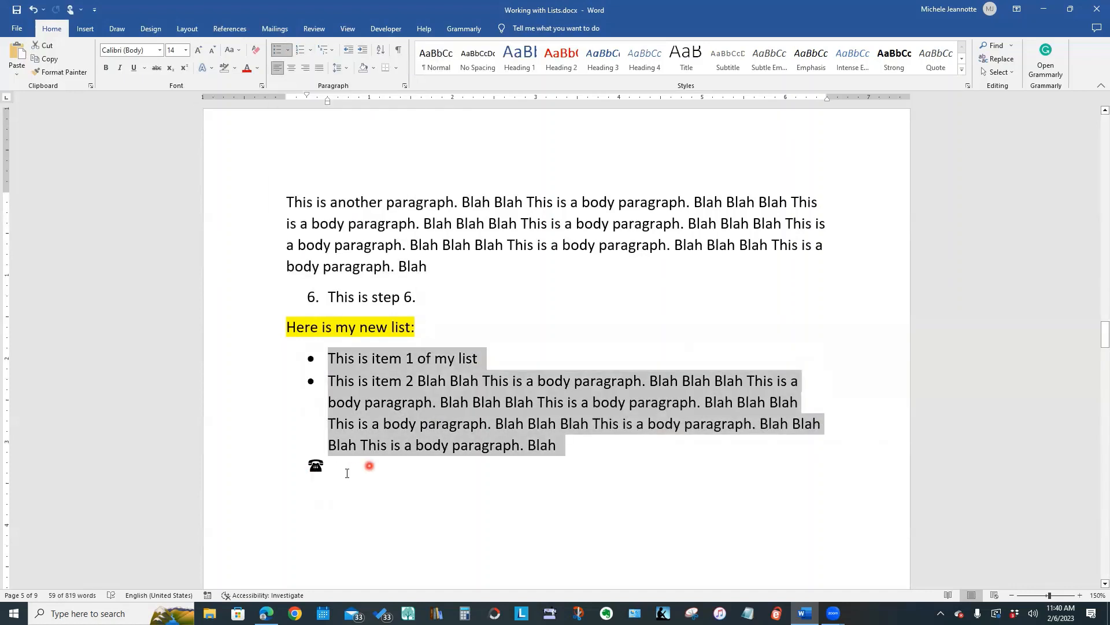
Delete the empty bullet item at the end of the list under "Here is my new list:"
click(347, 473)
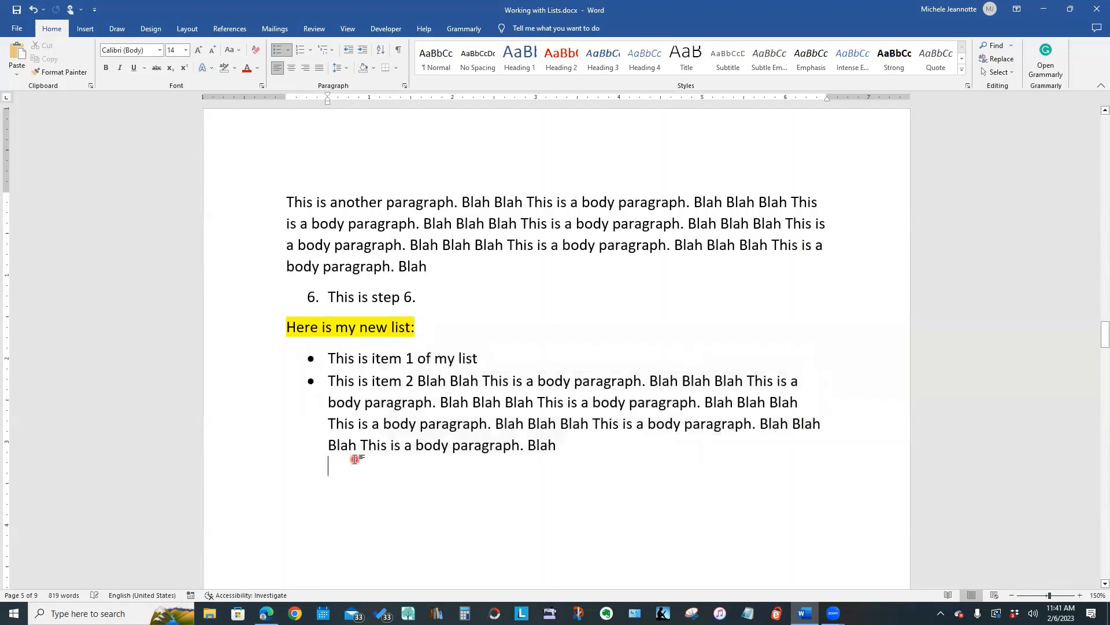
key(BackSpace)
key(BackSpace)
key(BackSpace)
Split the long second bullet item into three items by breaking it after each of its first two sentences
click(336, 382)
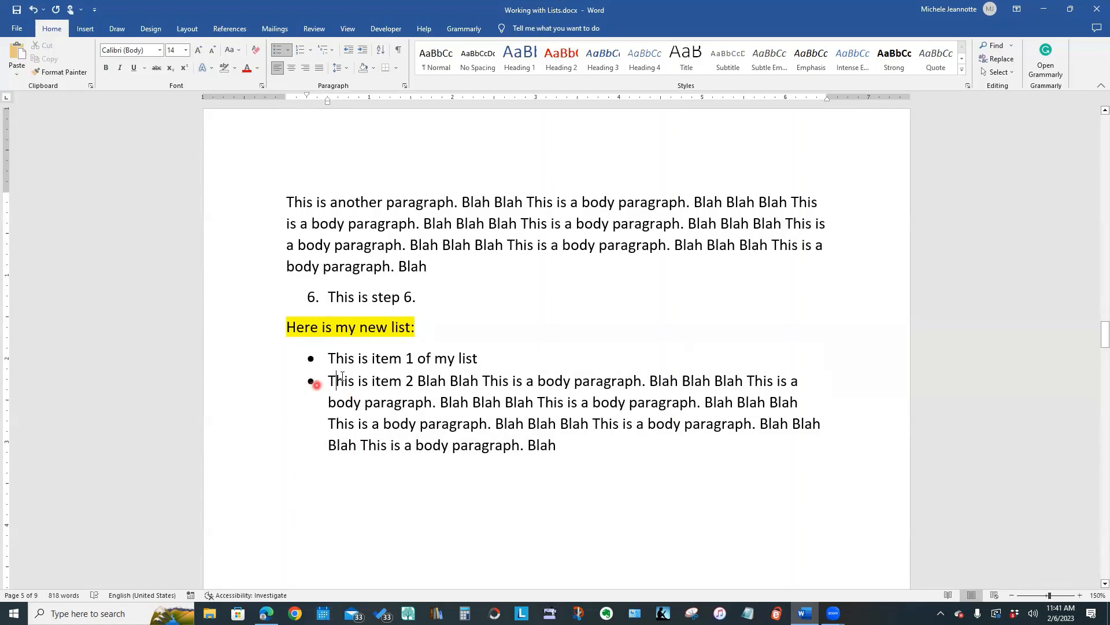
click(648, 380)
key(Return)
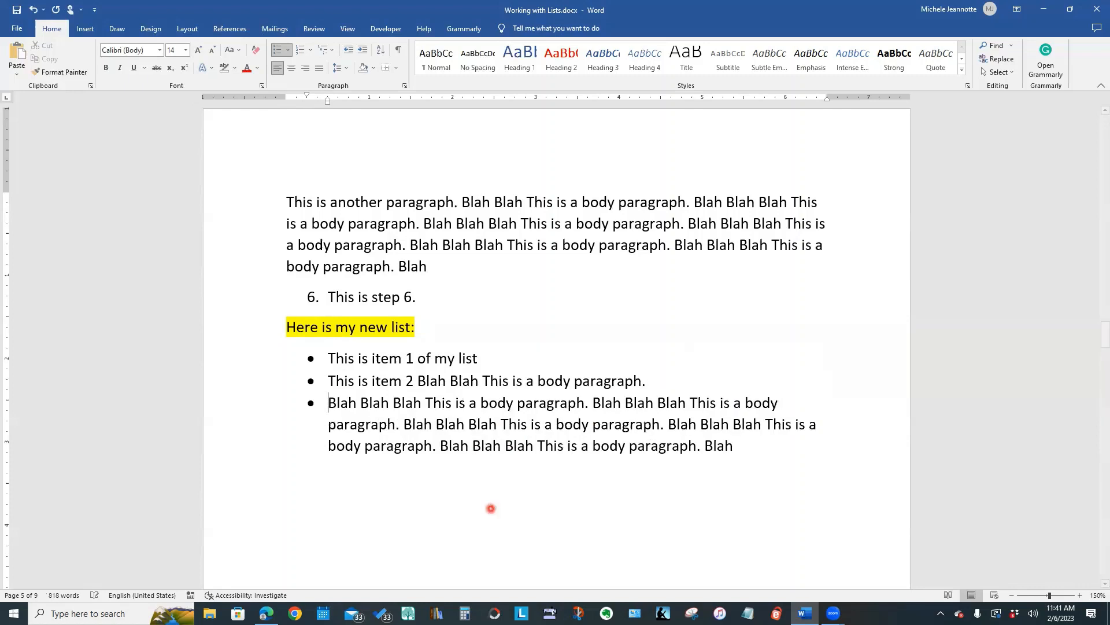
click(593, 403)
key(Return)
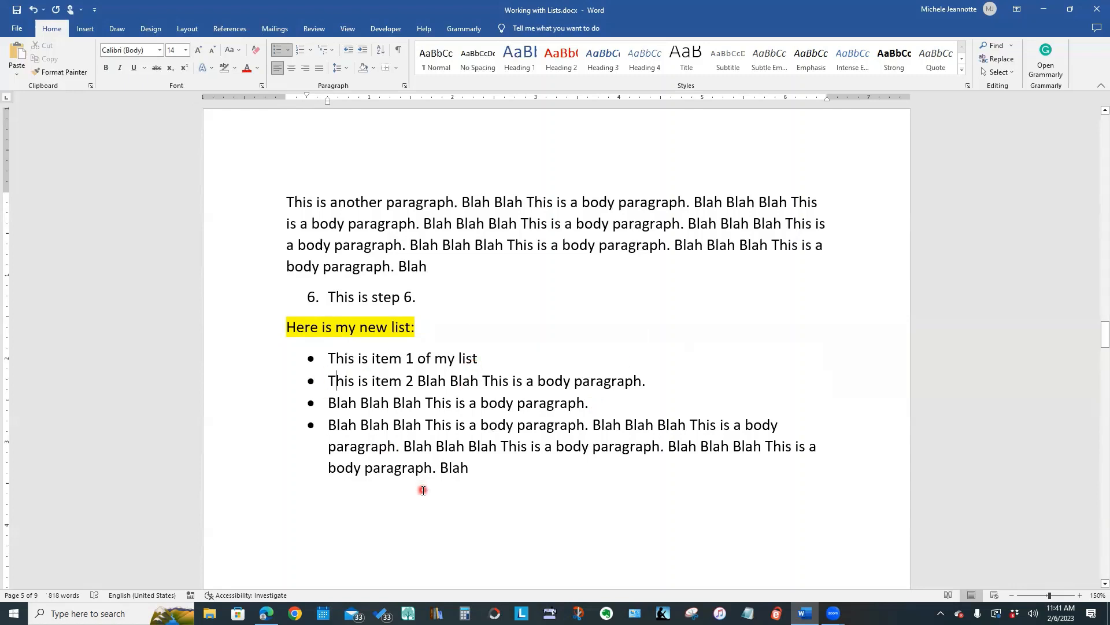
Demote the second and third bullet items one level so they become sub-items of "This is item 1 of my list"
drag(329, 381, 602, 403)
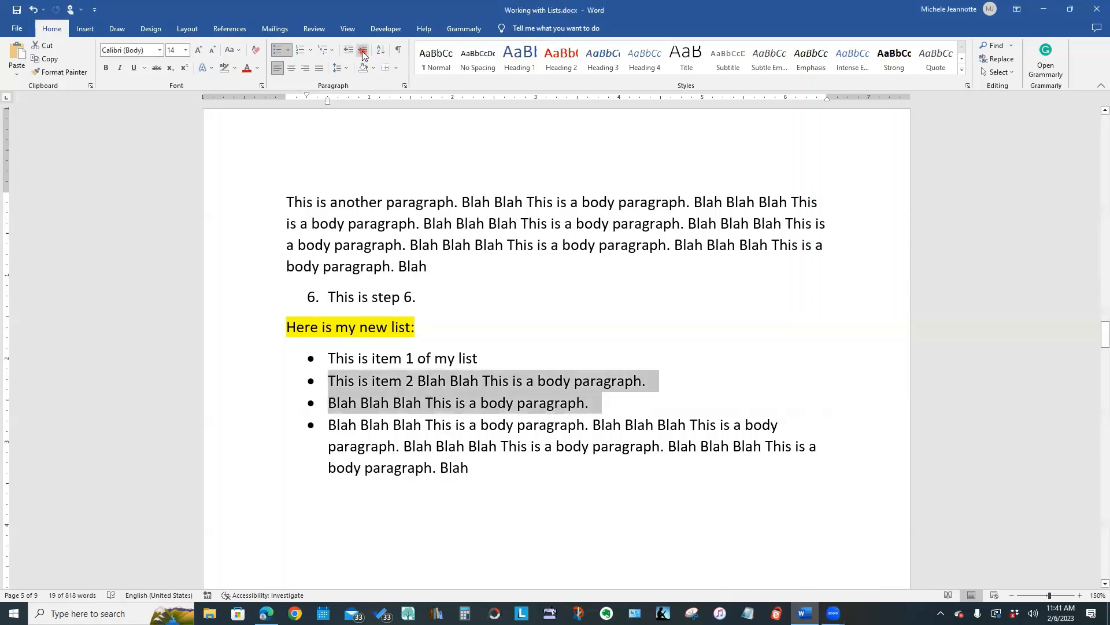
click(363, 52)
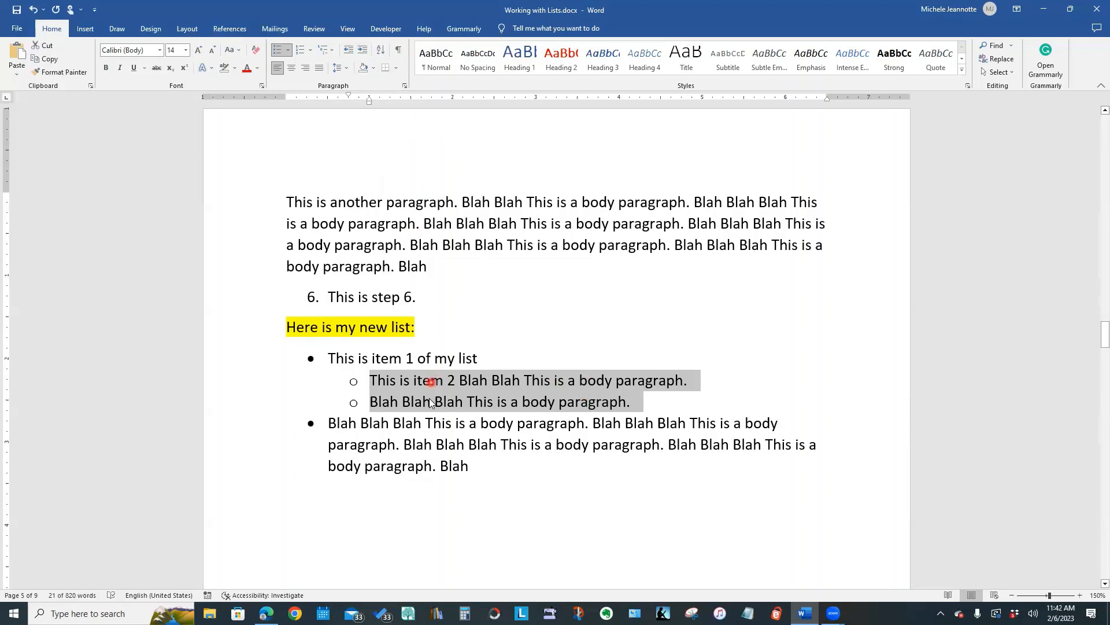
click(528, 325)
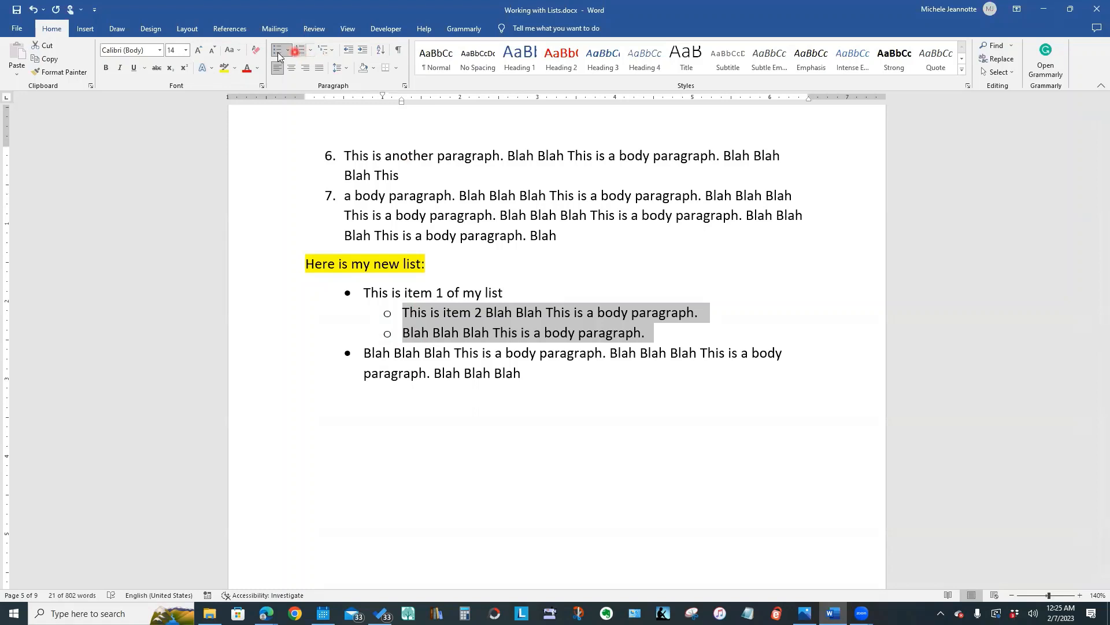
click(297, 51)
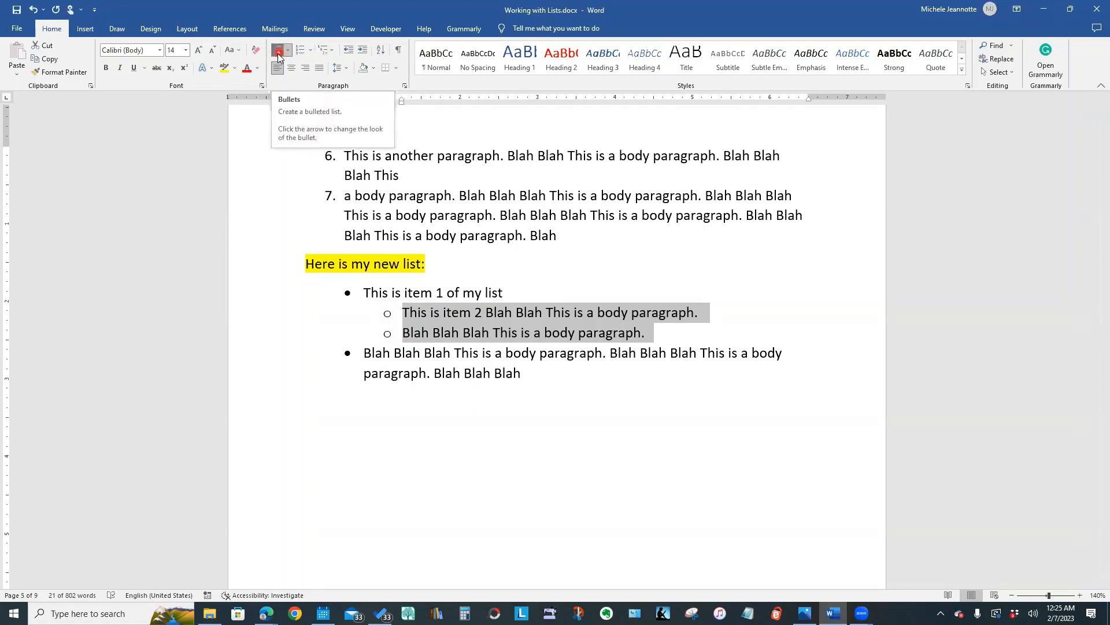
Examine the multilevel list styles in the library, comparing the current list's levels with the other bulleted and numbered styles
click(304, 53)
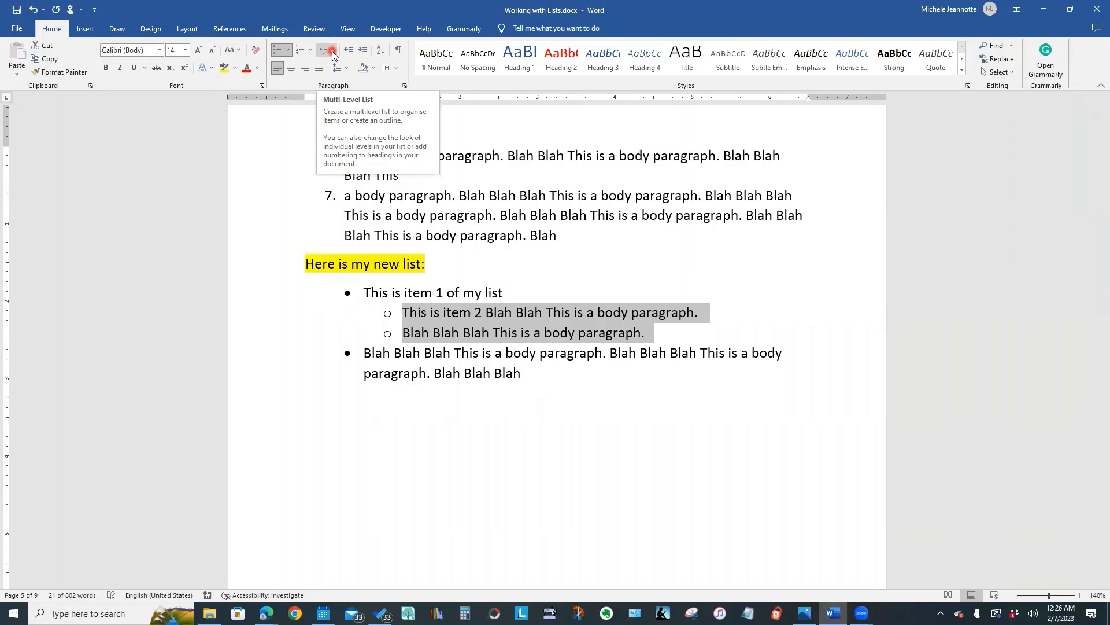
click(333, 53)
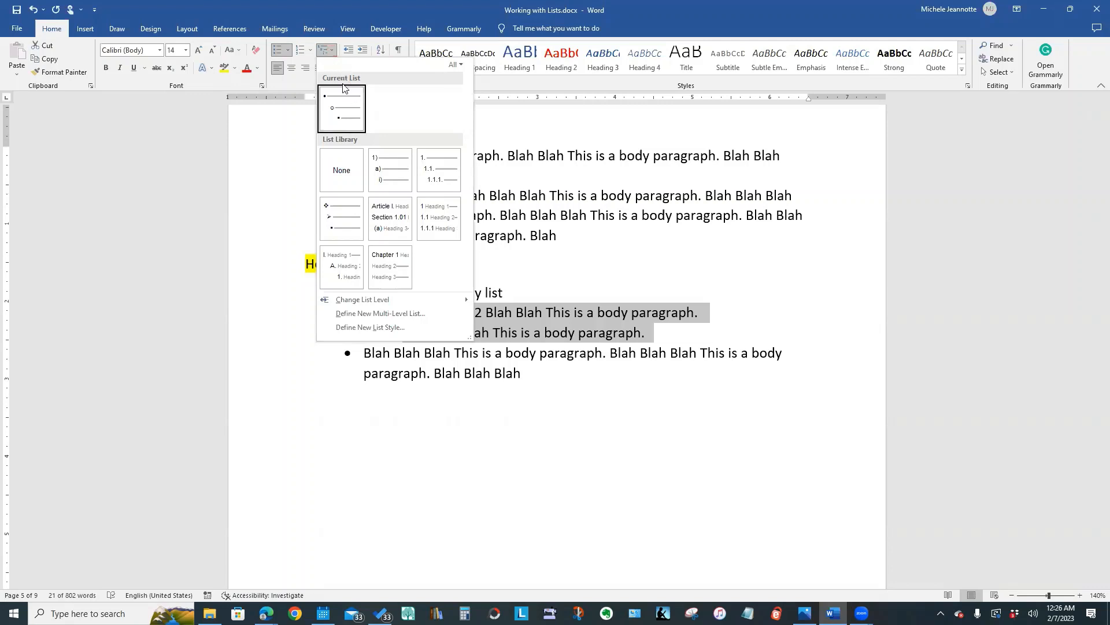
click(292, 82)
mouse_move(323, 110)
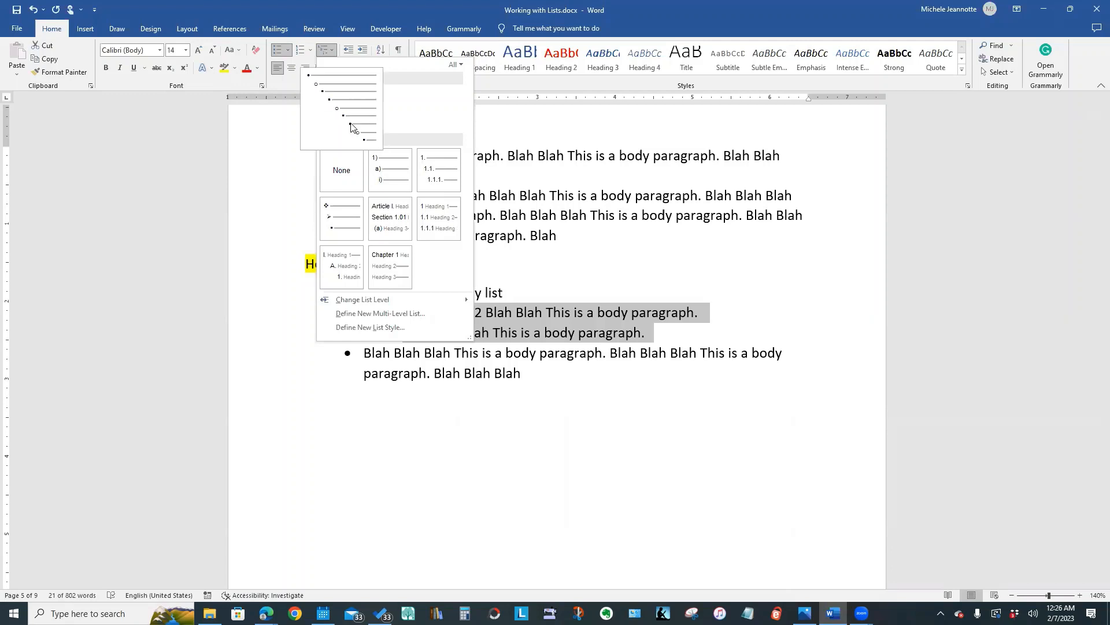
click(596, 463)
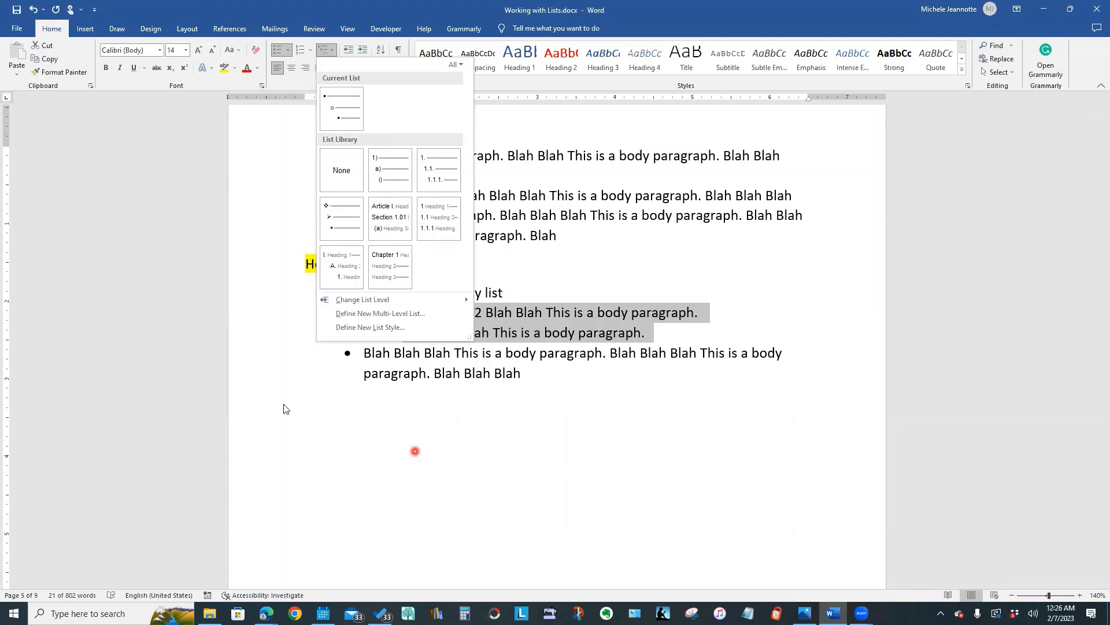
mouse_move(342, 215)
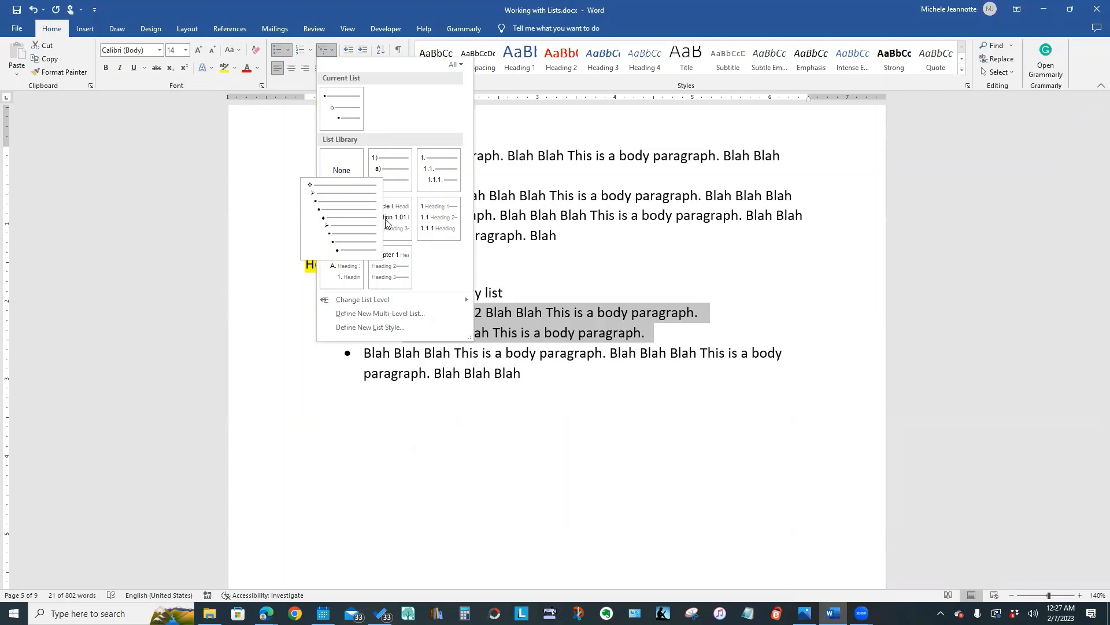
mouse_move(399, 174)
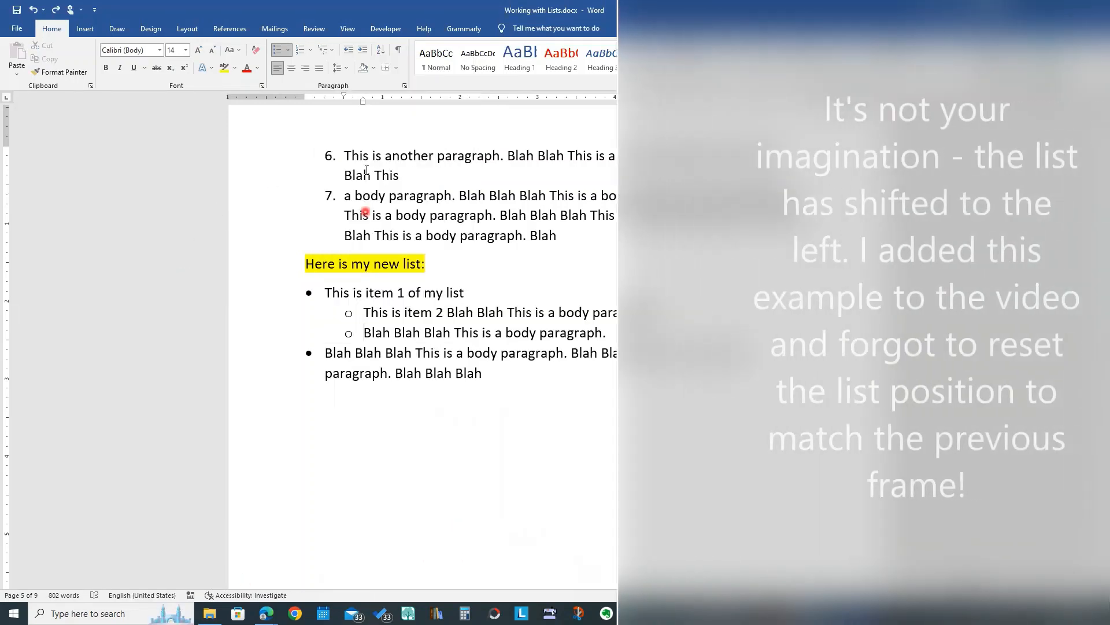
Demote the third list item, "Blah Blah Blah This is a body paragraph.", one level so it becomes a sub-item of "This is item 2"
click(362, 51)
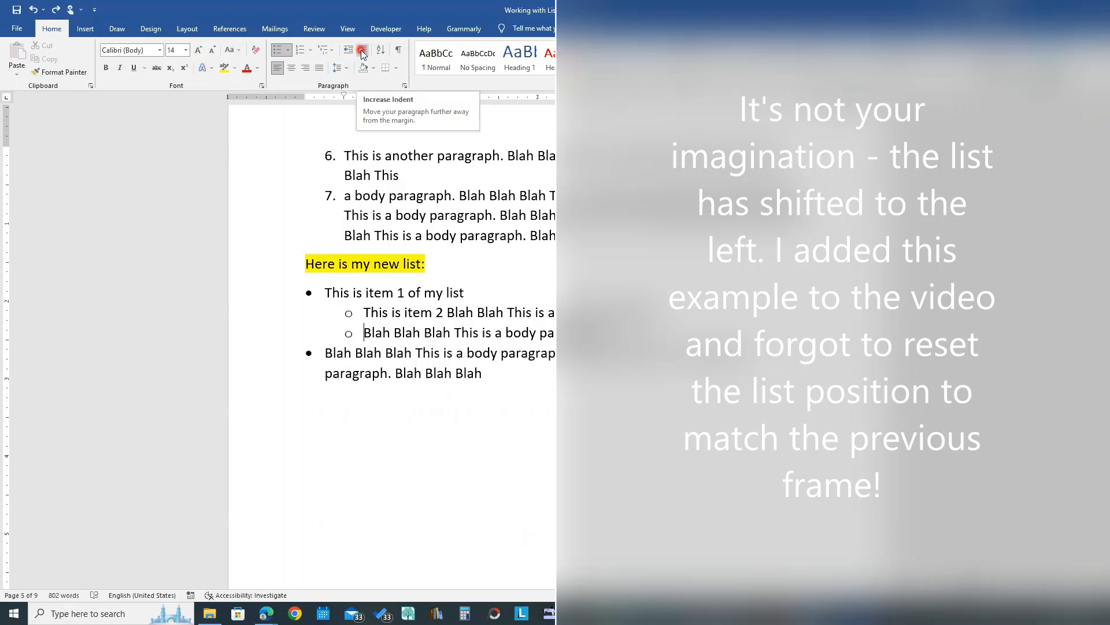
click(362, 51)
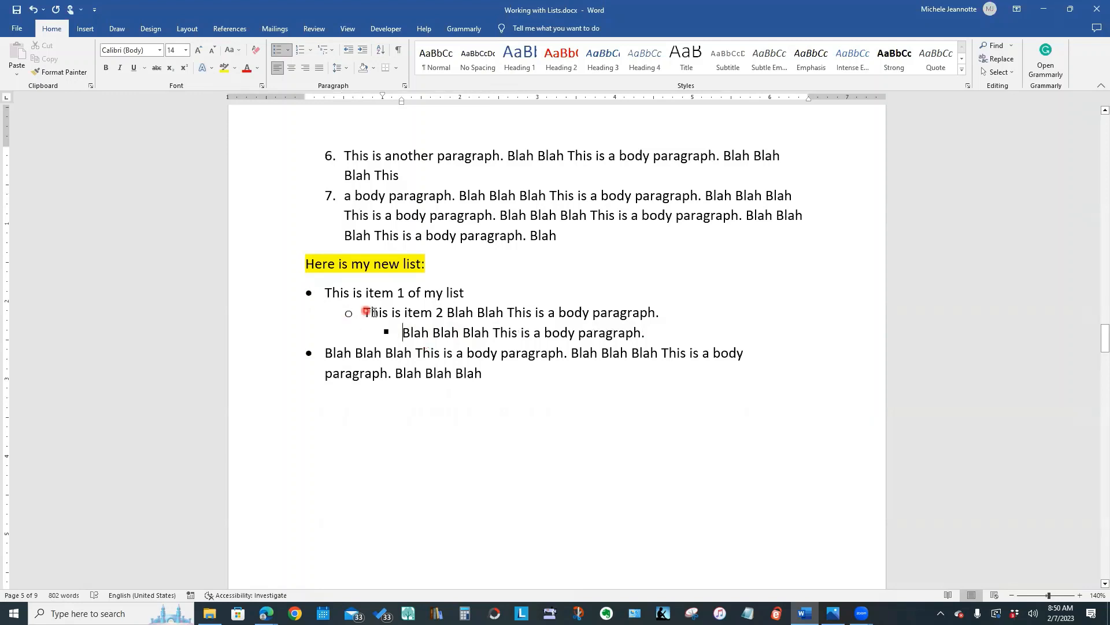
click(404, 332)
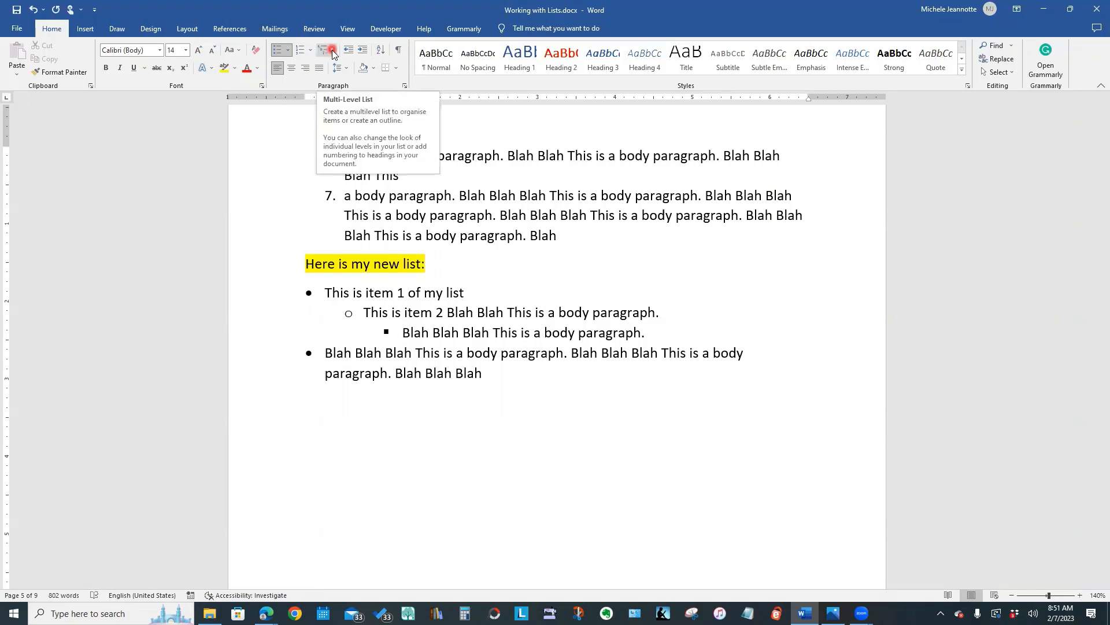
Apply the 1), a), i) multilevel numbering style to the list under "Here is my new list:"
click(333, 52)
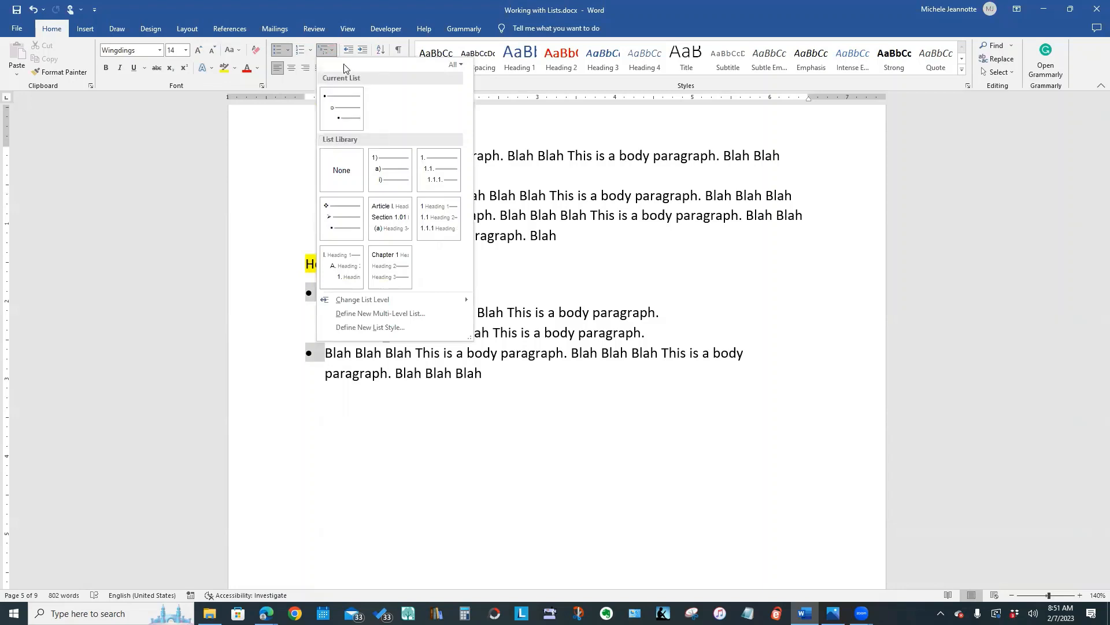
mouse_move(398, 177)
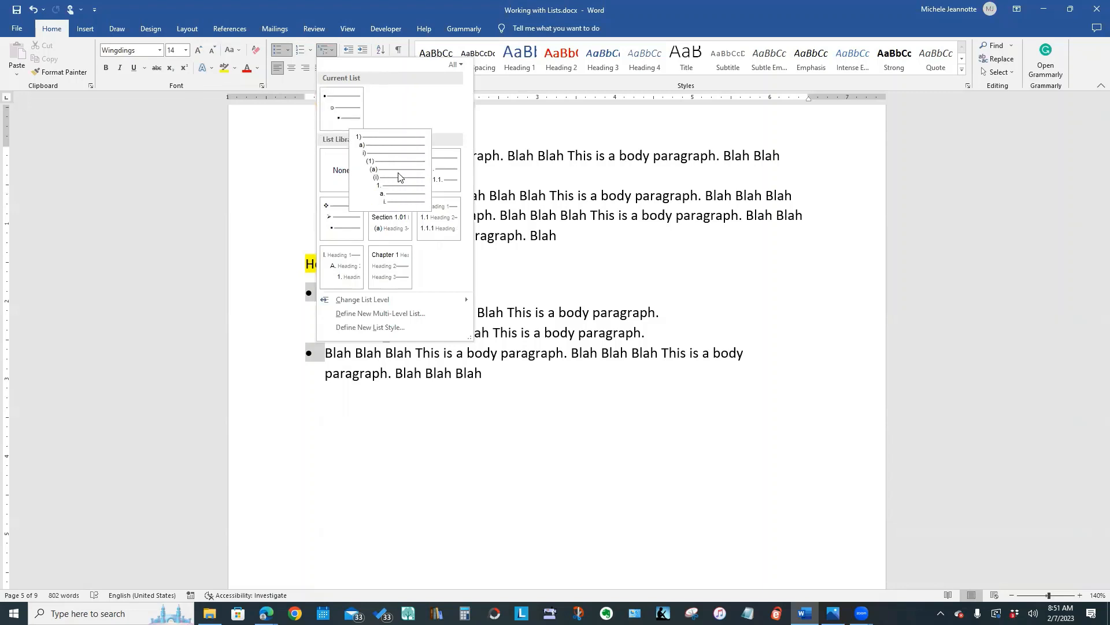
click(398, 177)
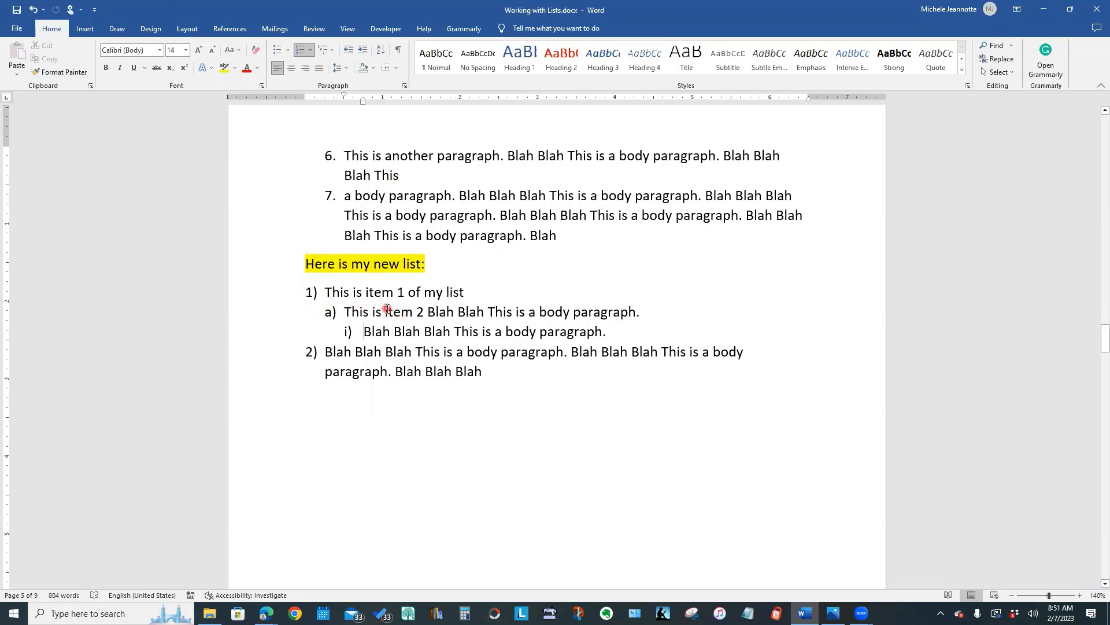
Define a new multilevel list from the numbered list, with level 3 using the "Bullet, Solid Circle" style
click(392, 332)
click(391, 334)
click(331, 51)
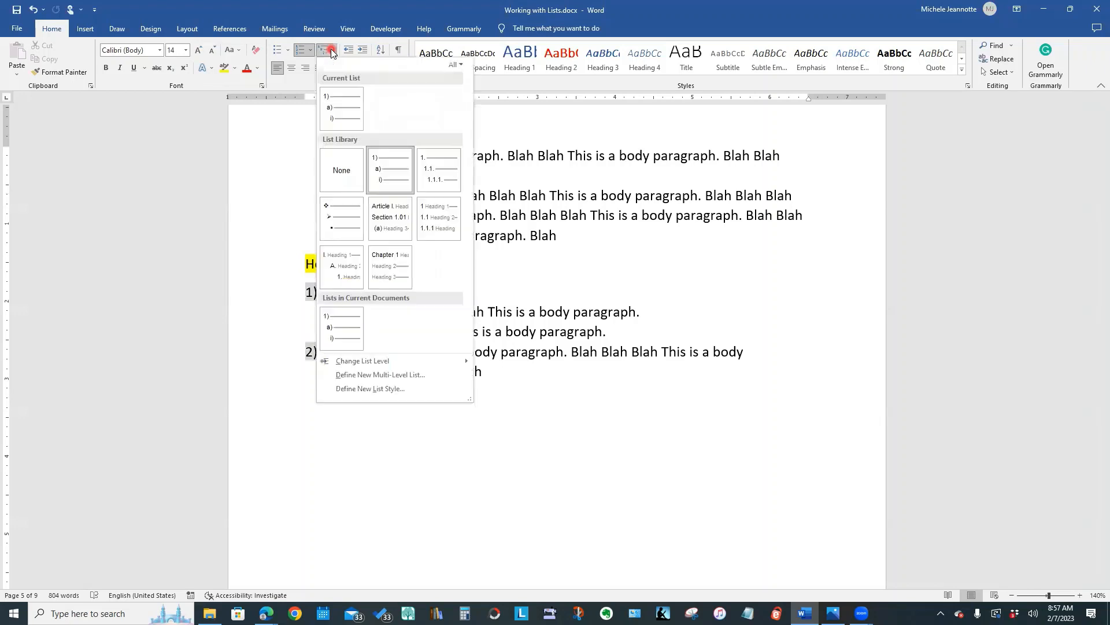
click(423, 375)
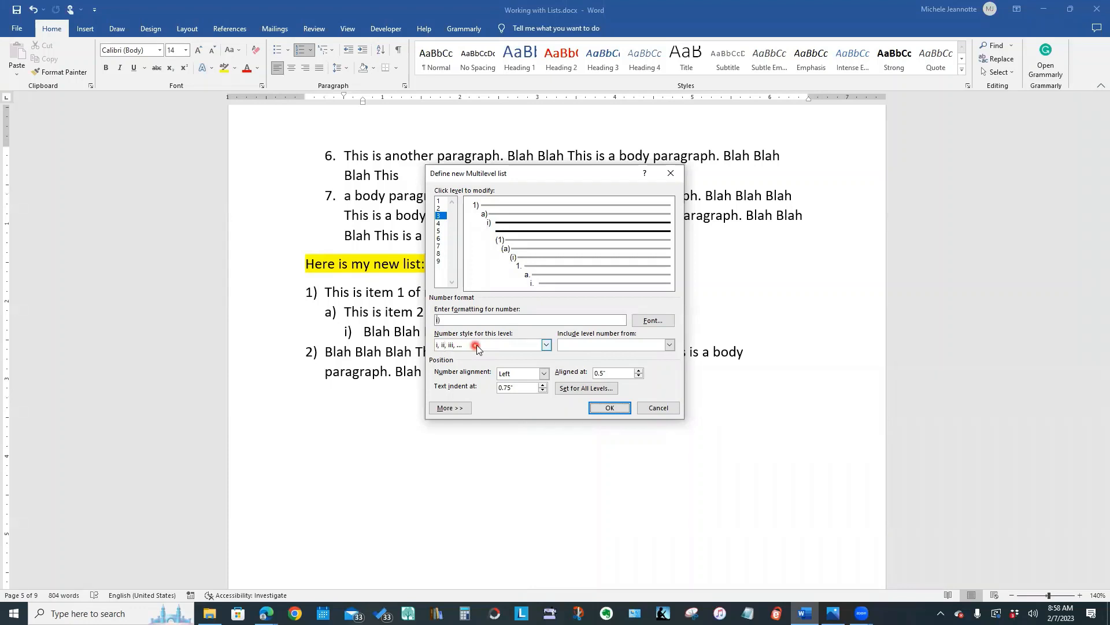
click(547, 345)
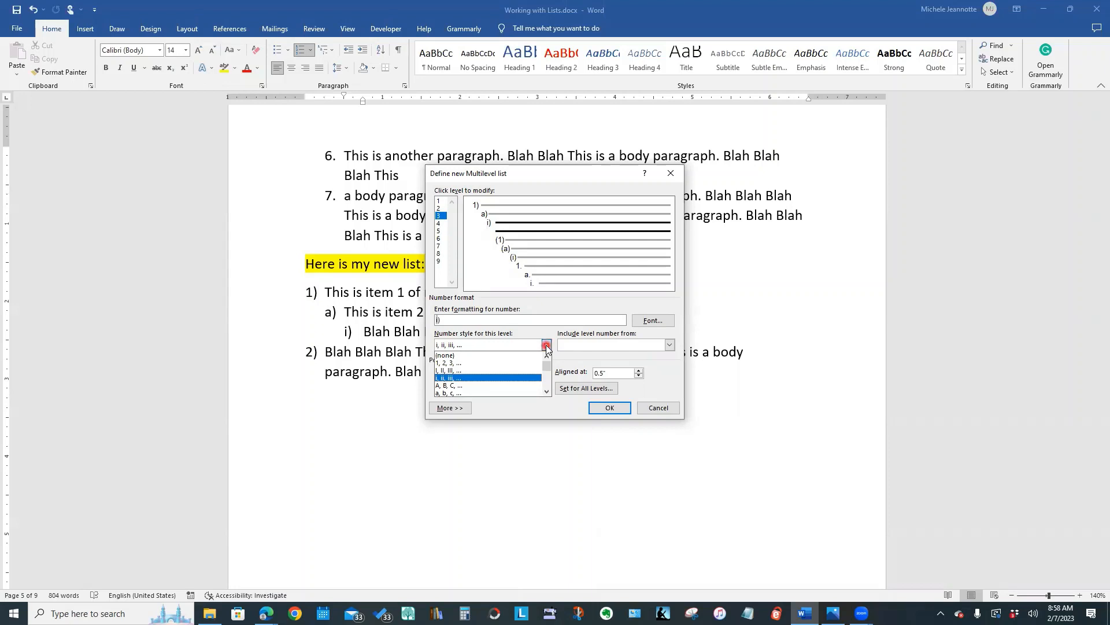
click(546, 393)
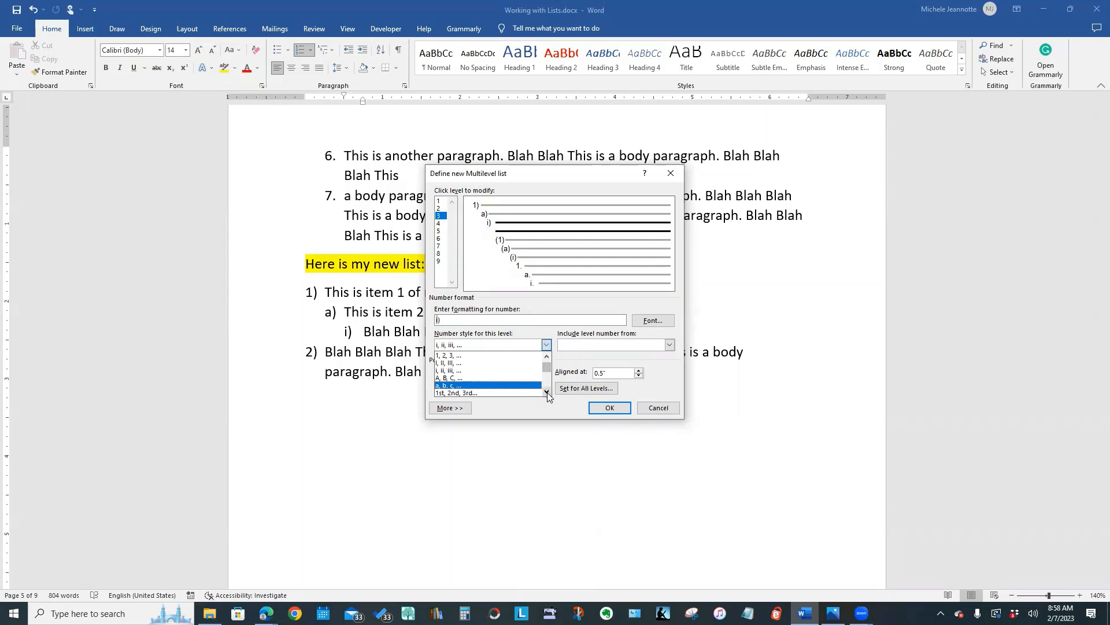
click(546, 393)
click(546, 393)
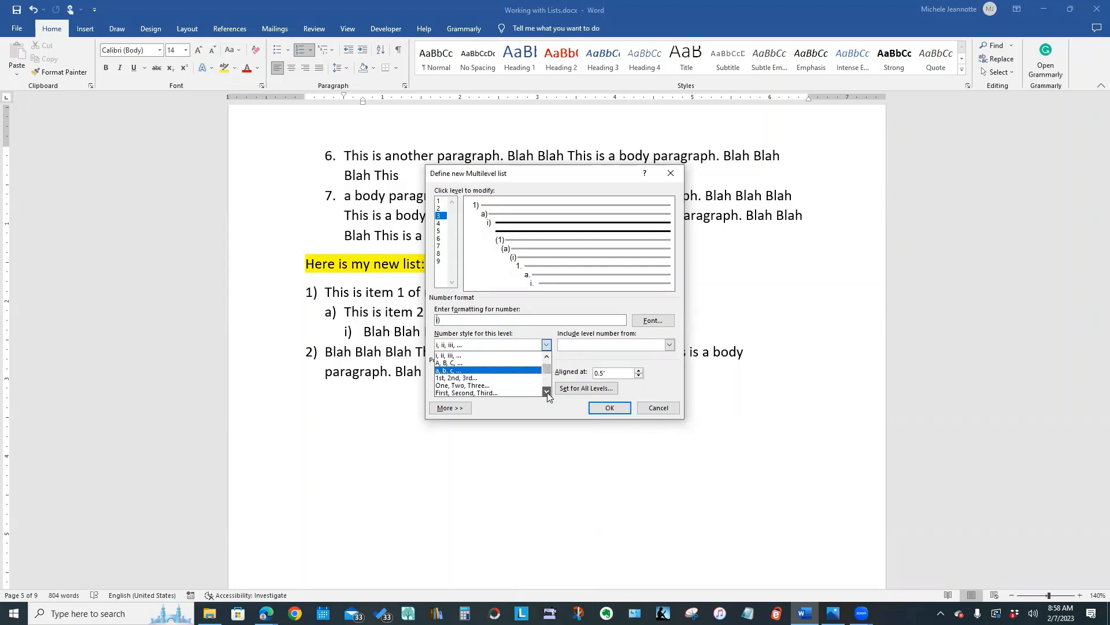
click(547, 393)
click(546, 393)
click(547, 393)
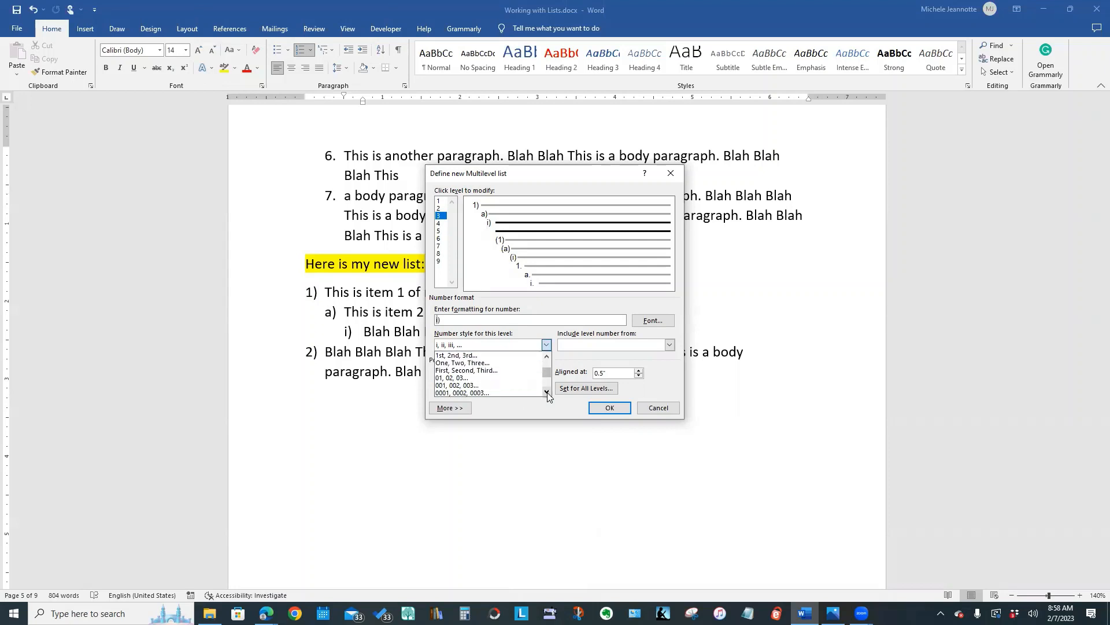
click(546, 393)
click(547, 394)
click(546, 393)
click(546, 393)
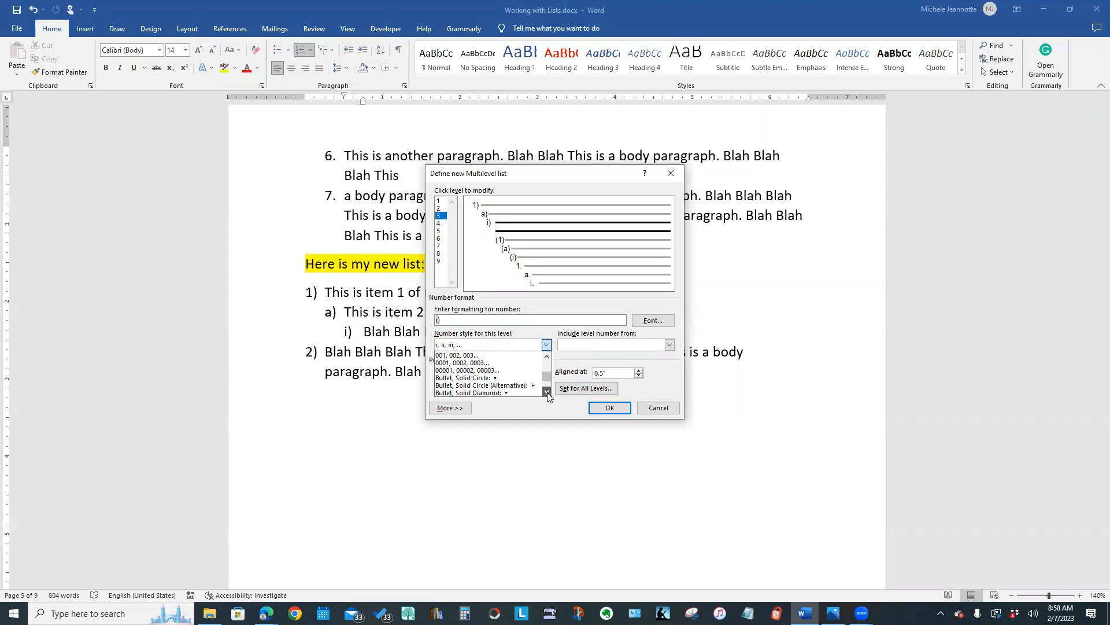
click(466, 378)
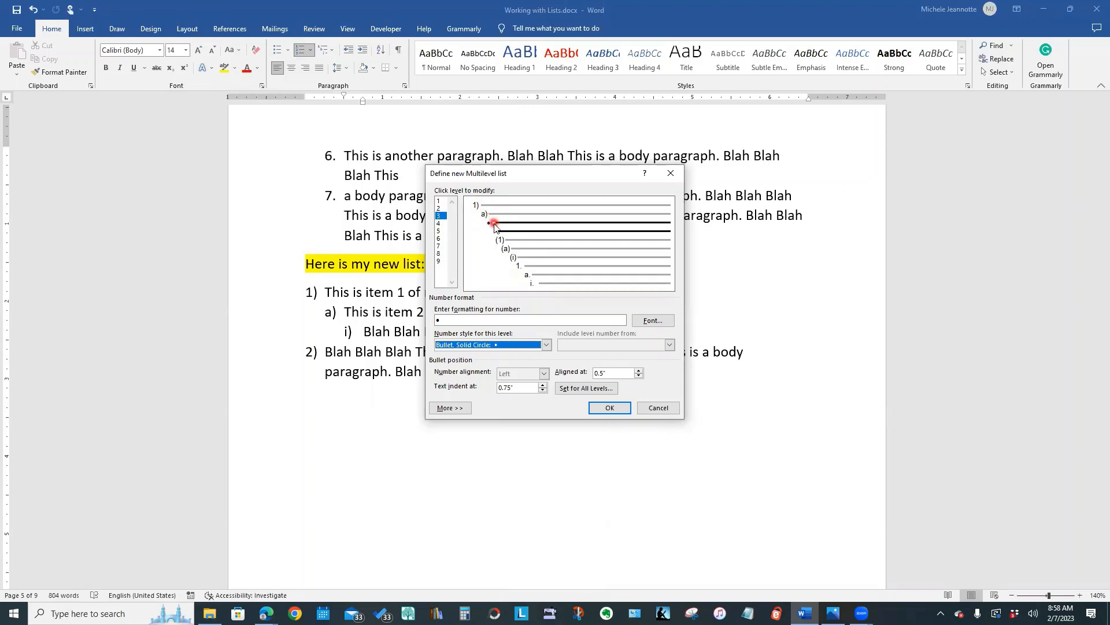
click(611, 408)
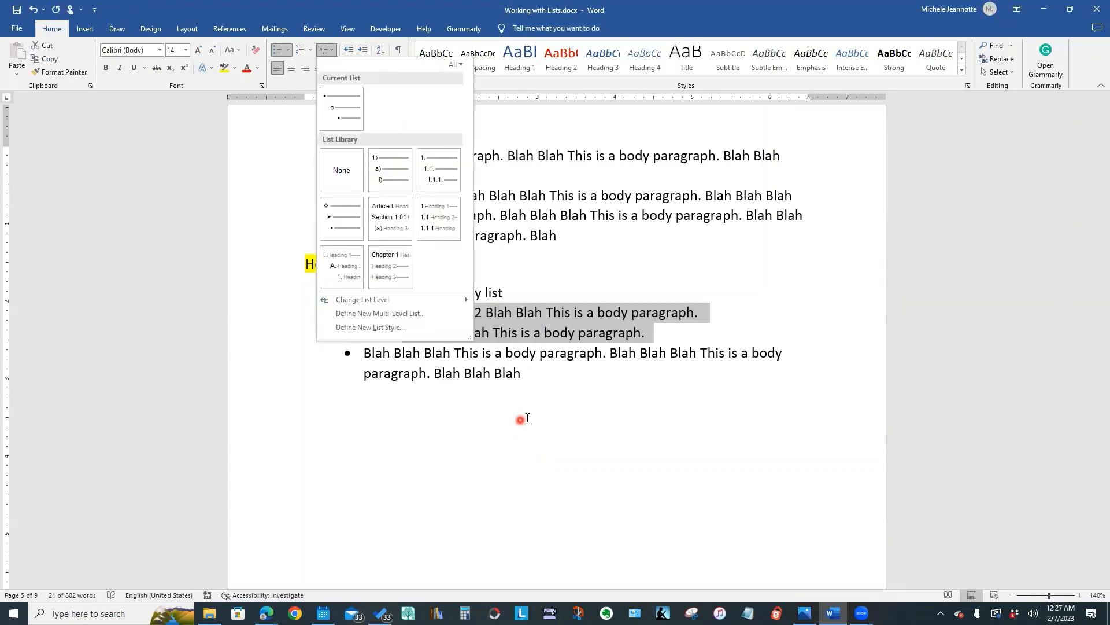
Close the list gallery and decrease the indent of "This is item 1 of my list" to shift the whole list to the margin
key(Escape)
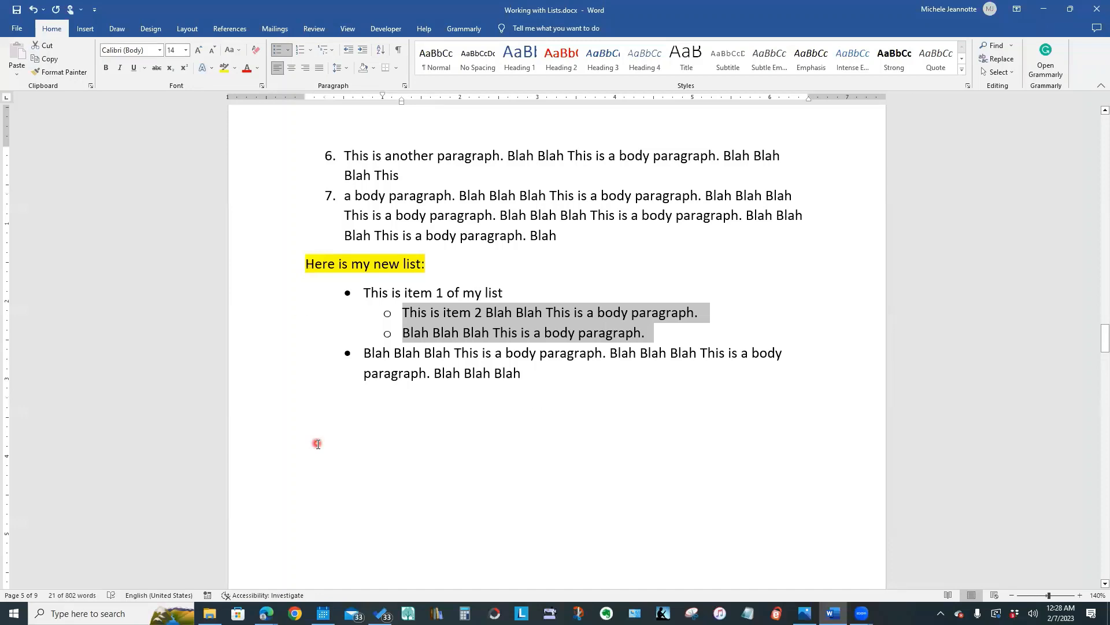
click(285, 294)
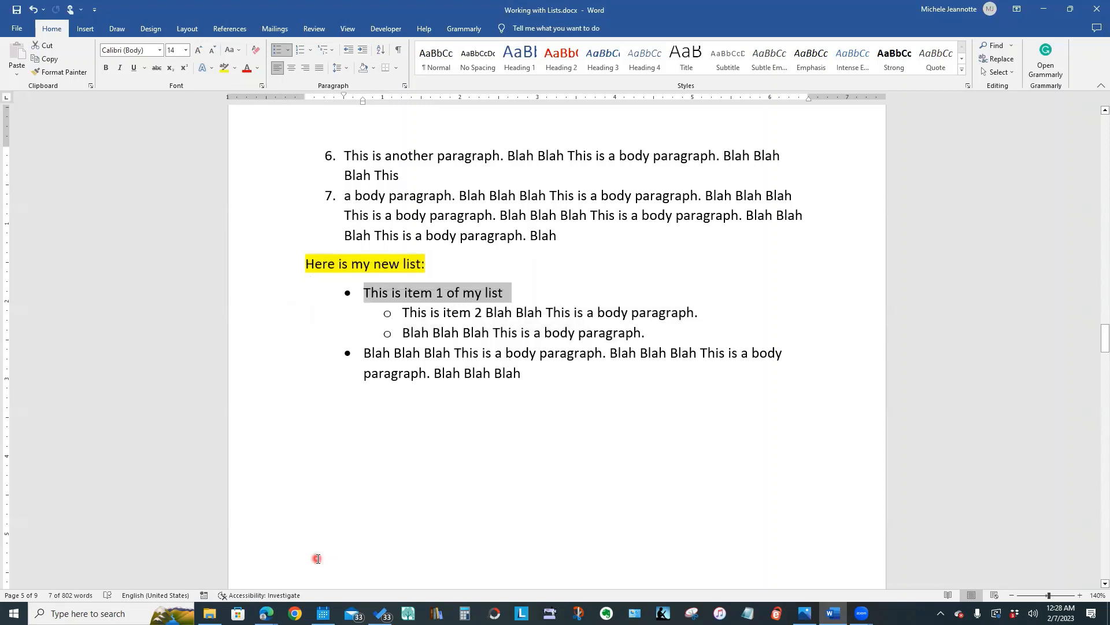
click(348, 51)
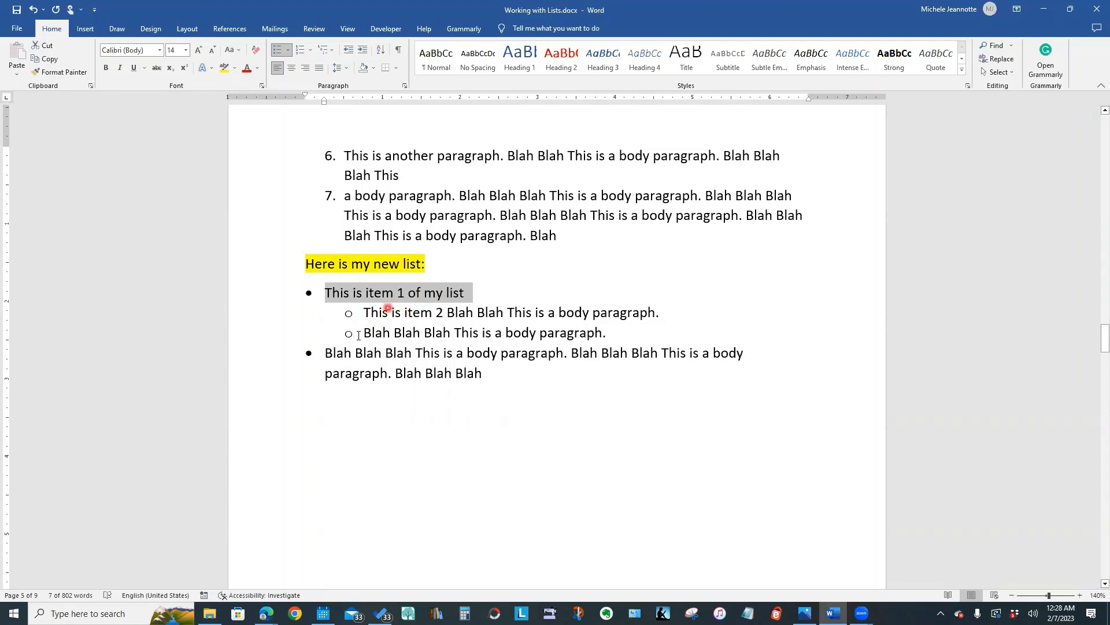
Decrease the indent of the sub-item "This is item 2 Blah Blah This is a body paragraph." by one level
click(405, 314)
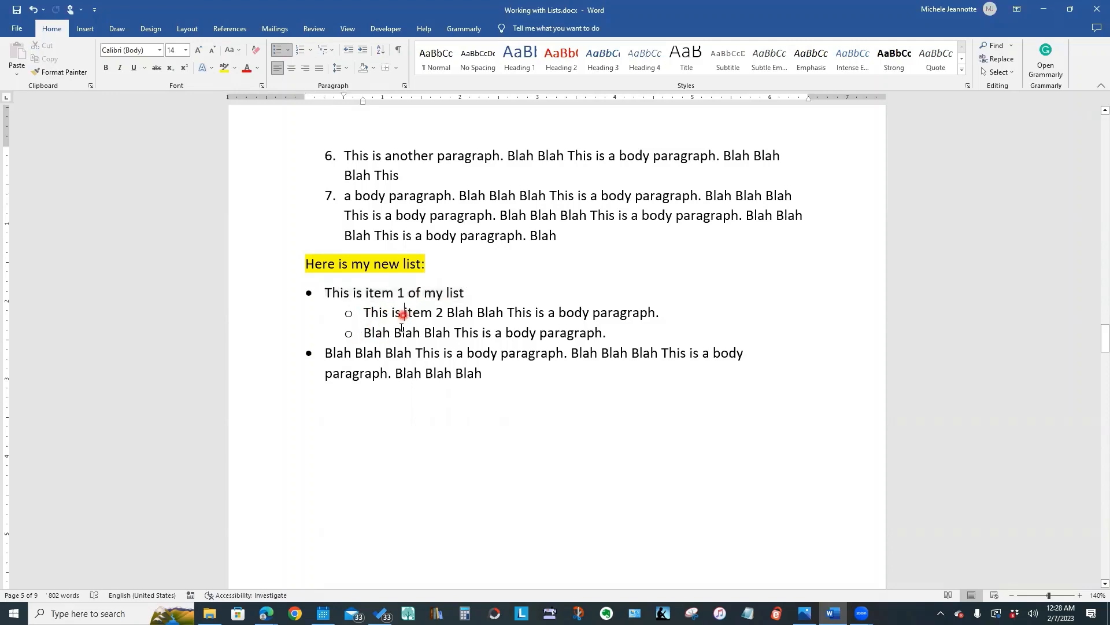
click(294, 314)
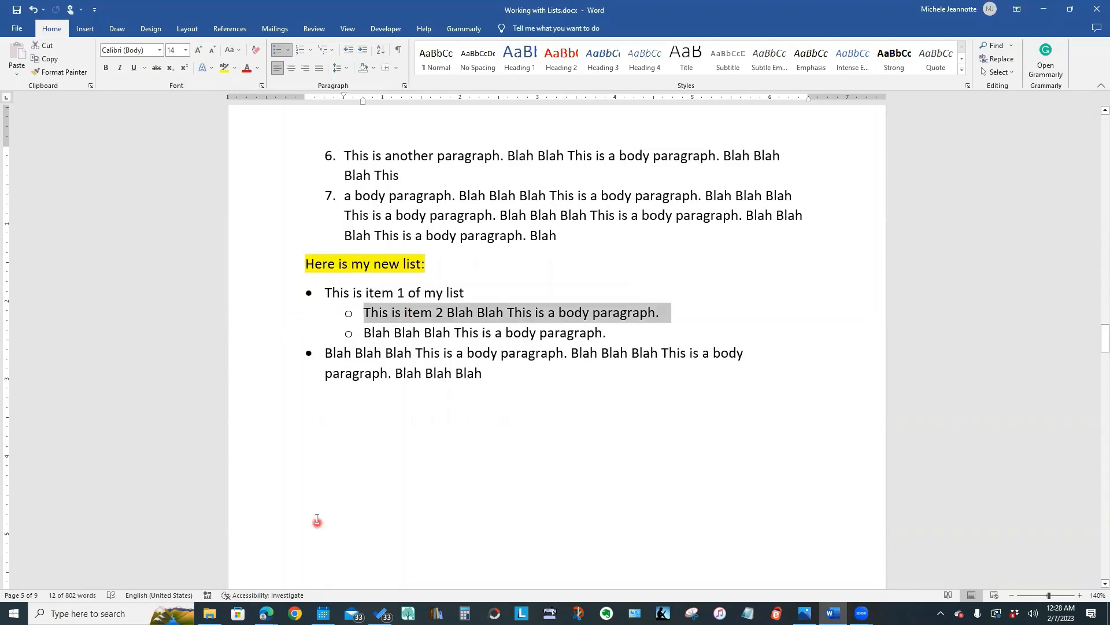
click(347, 53)
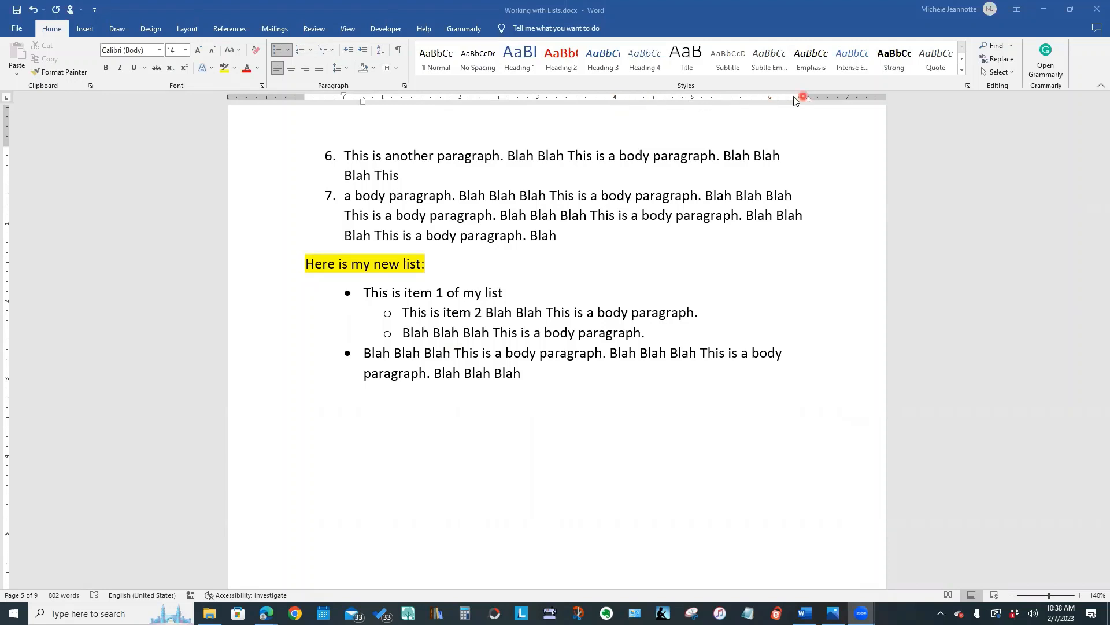
Examine the indent markers on the ruler and check that the Ruler display option is turned on
click(360, 101)
click(354, 116)
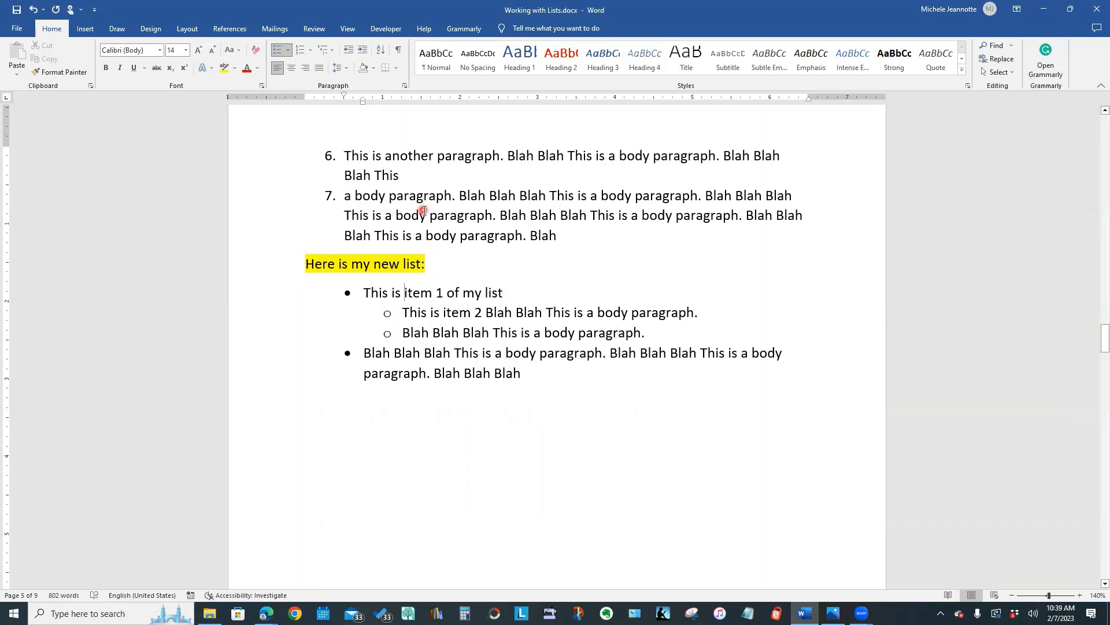
click(347, 29)
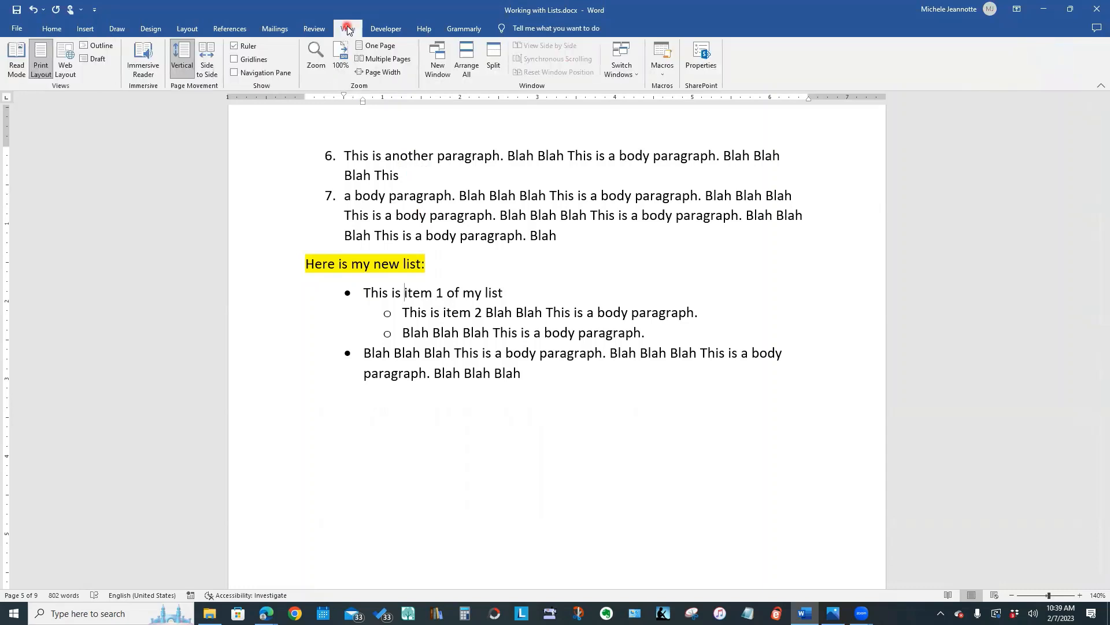
click(247, 47)
click(51, 32)
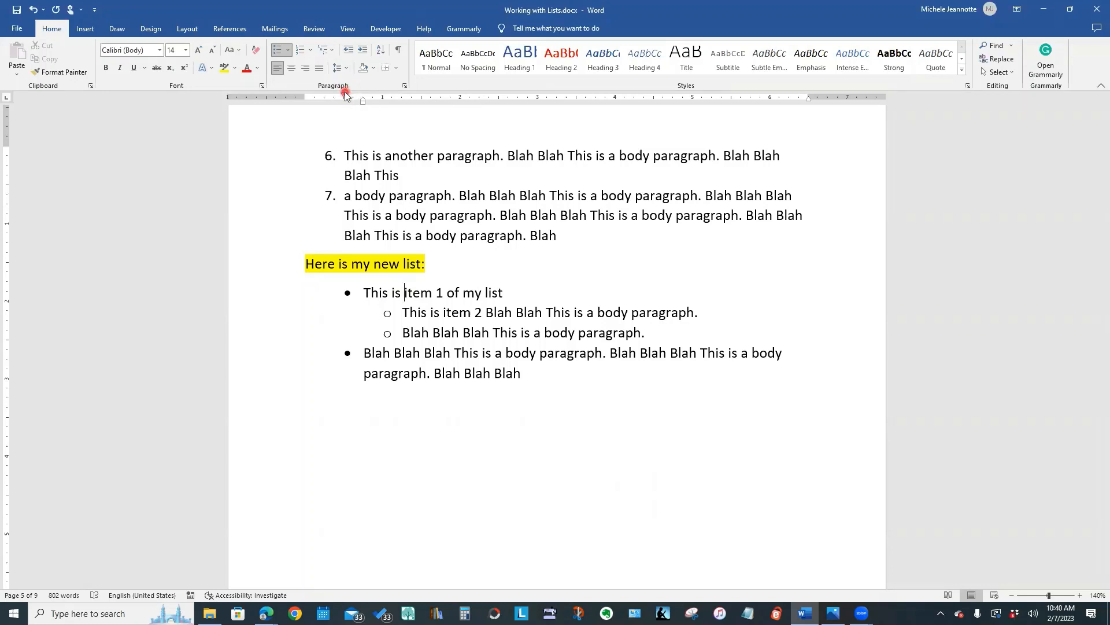
Move the first-line indent of "This is item 1 of my list" to the left margin so its bullet aligns with the heading
drag(345, 94, 306, 102)
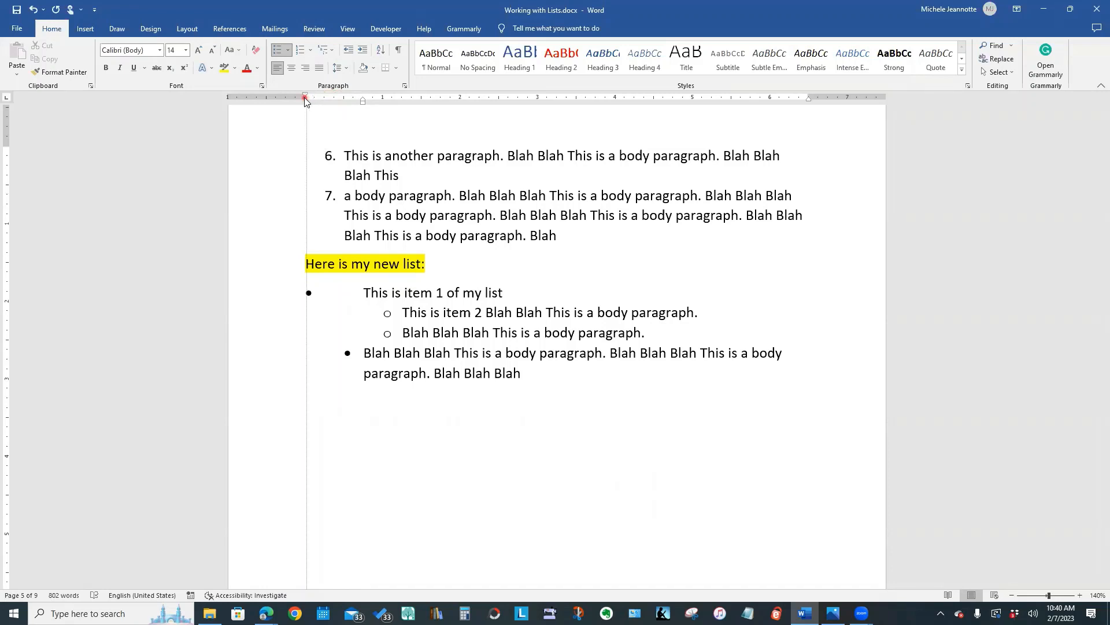
drag(306, 101, 306, 100)
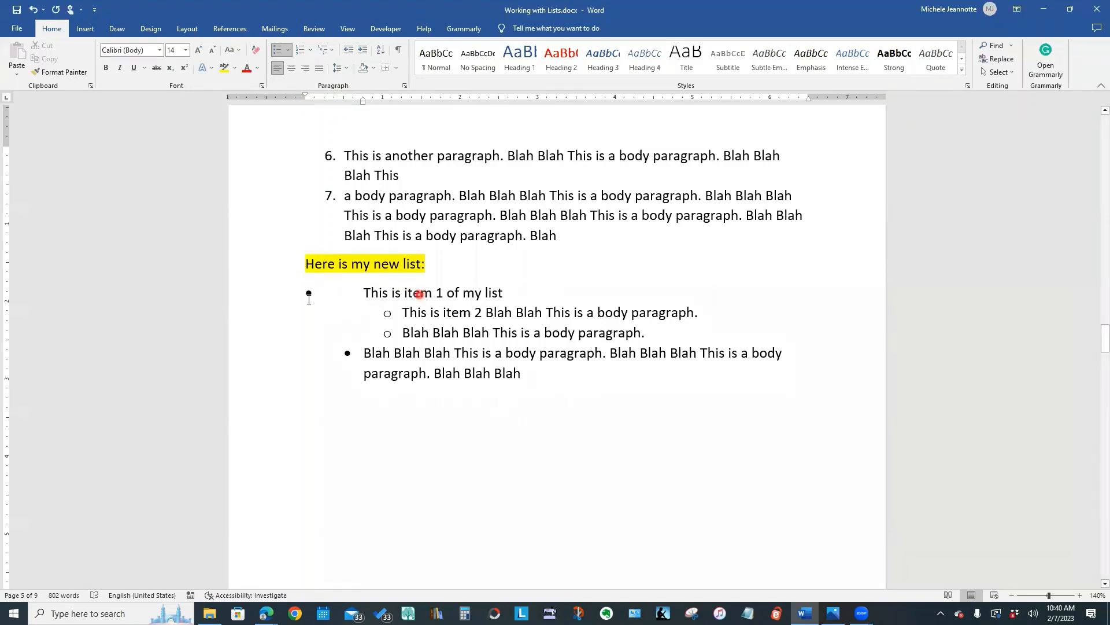
click(305, 299)
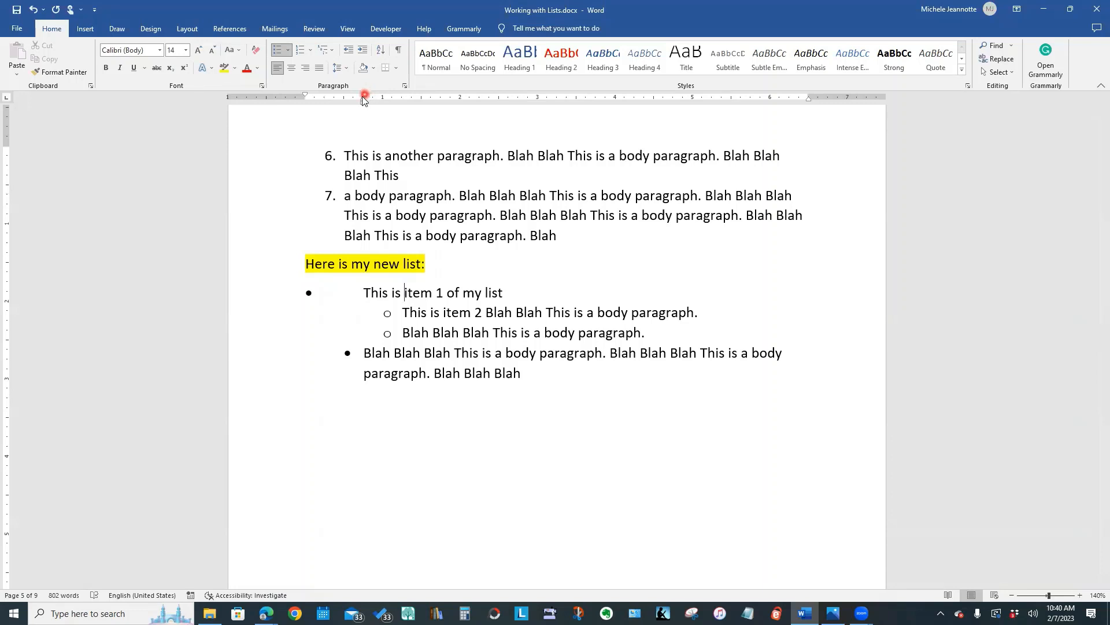
Set the hanging indent of "This is item 1 of my list" to about 0.25 inch so its text sits close to the bullet
drag(363, 100, 329, 102)
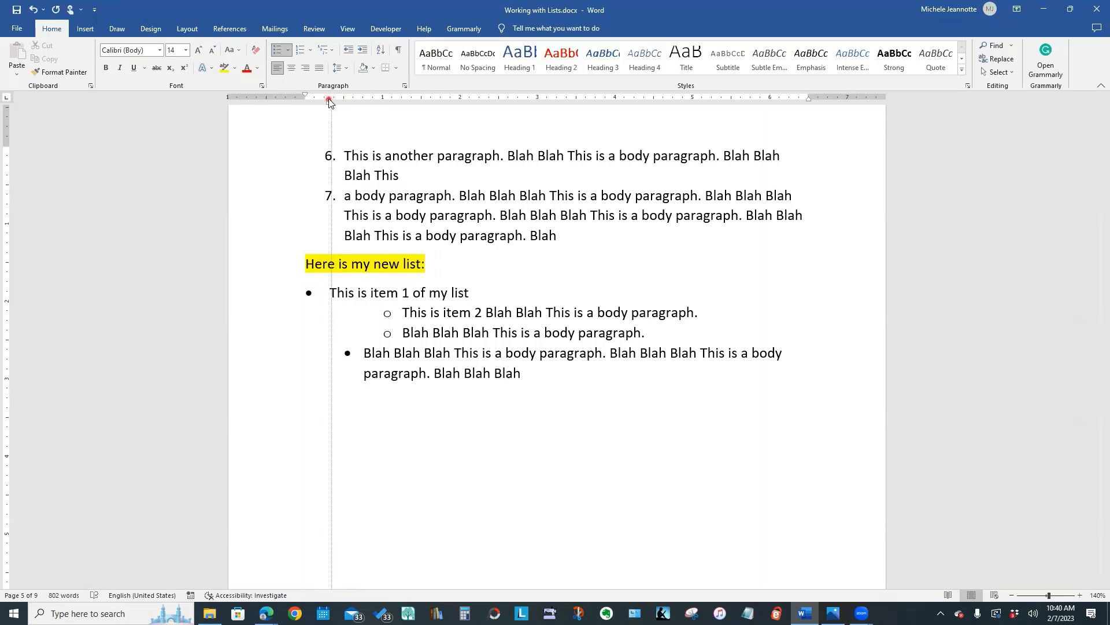
drag(329, 101, 325, 103)
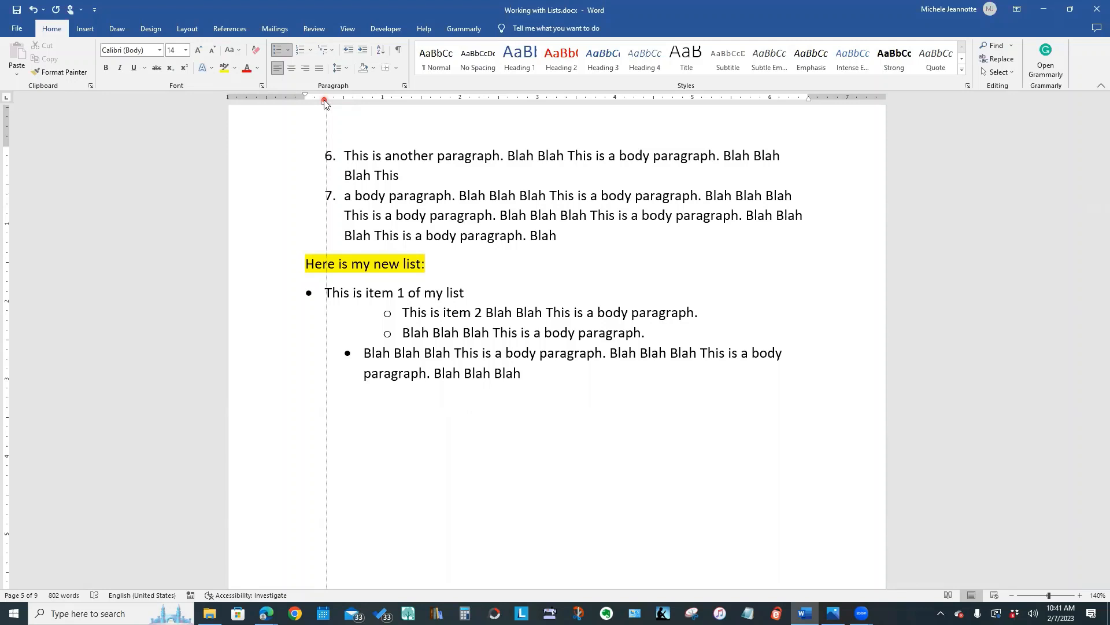
Copy the formatting of "This is item 1 of my list" onto the last main bullet with Format Painter
drag(324, 102, 324, 102)
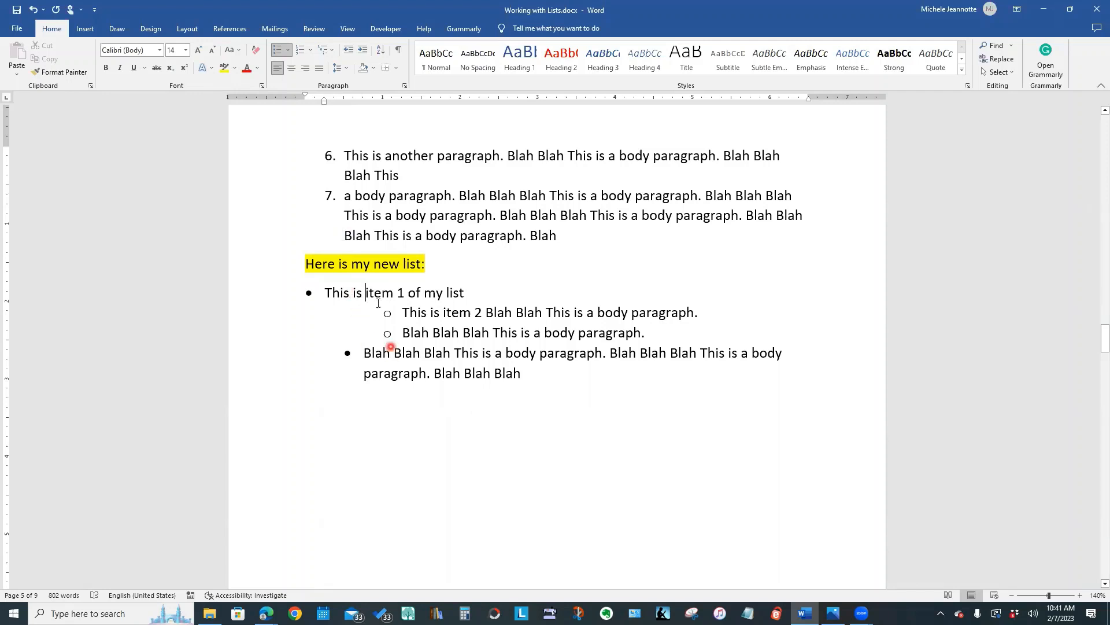
click(394, 355)
click(342, 293)
click(64, 73)
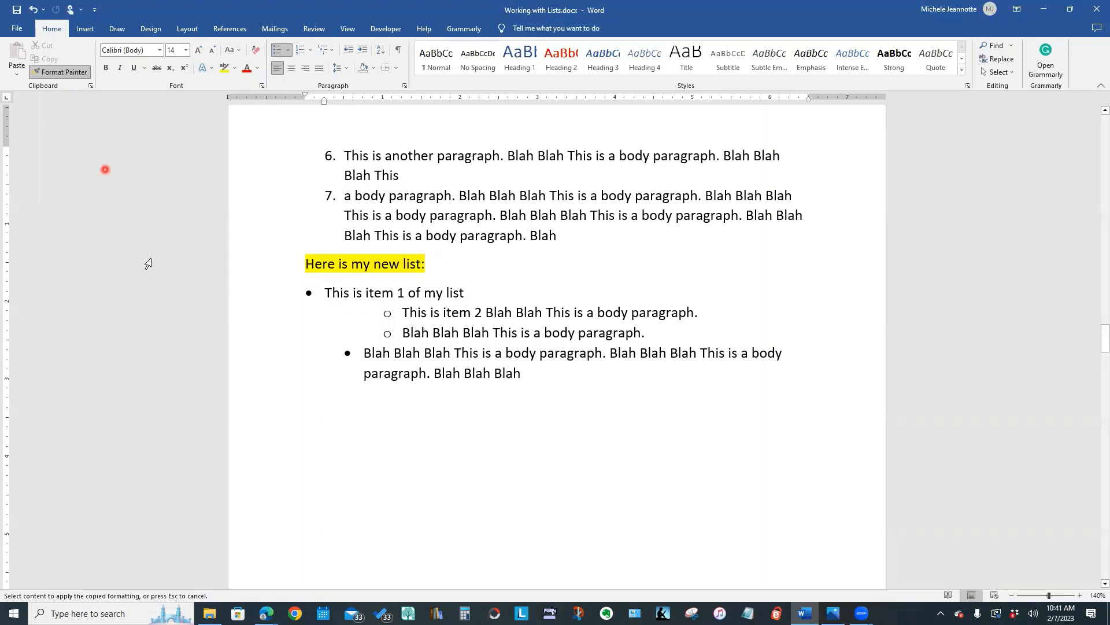
click(414, 354)
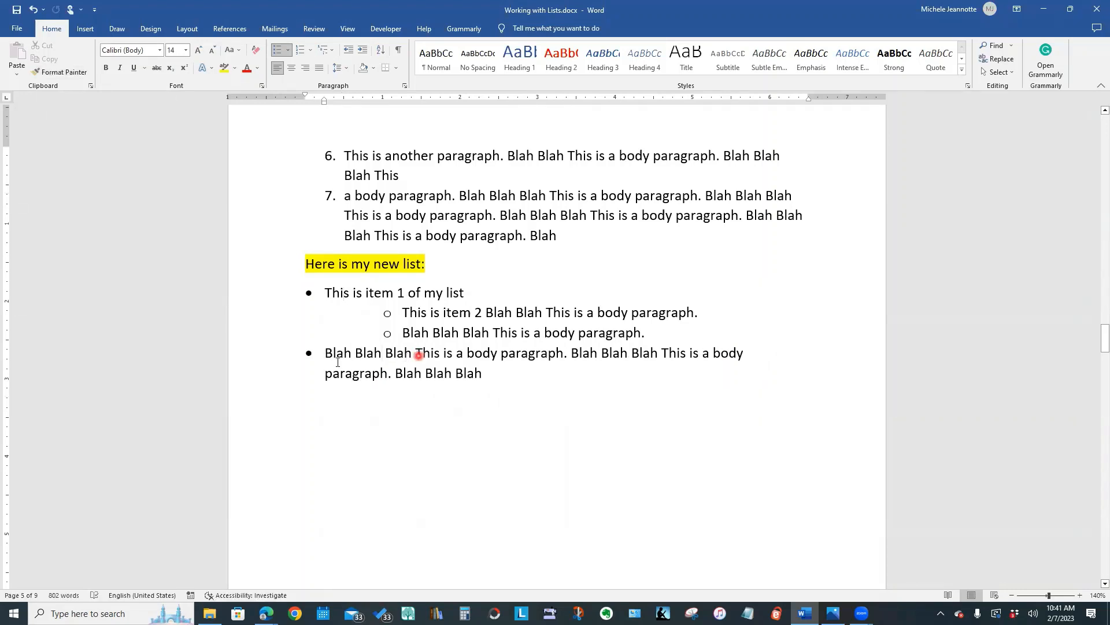
click(383, 358)
Set the two sub-items' first-line indent to about 0.25 inch and their hanging indent to about 0.5 inch using the ruler
click(441, 311)
drag(403, 313, 665, 325)
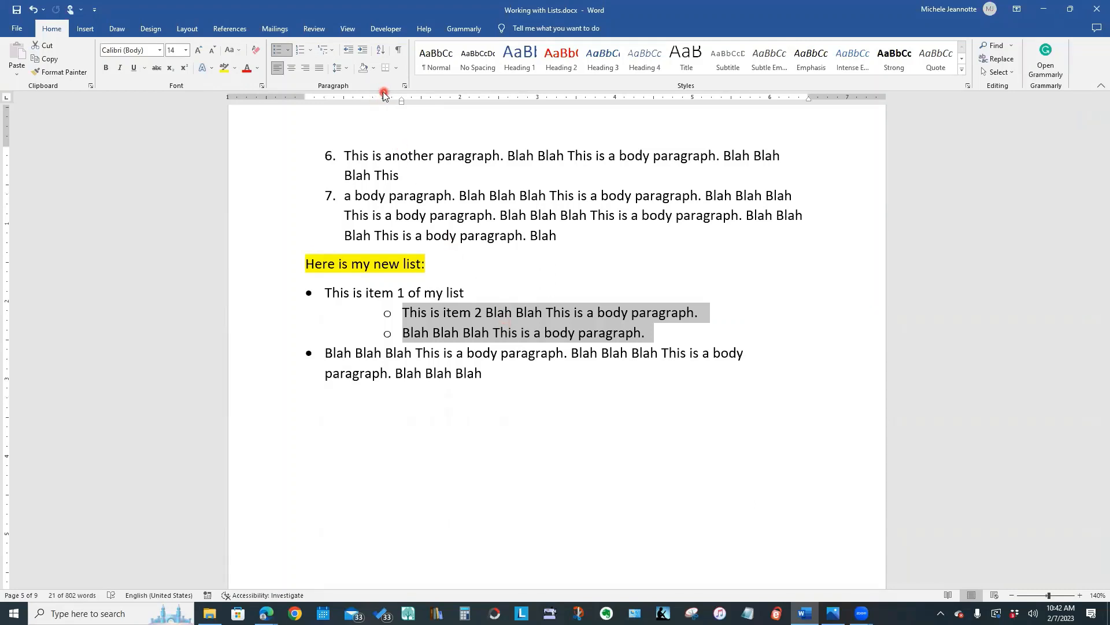
drag(384, 93, 325, 101)
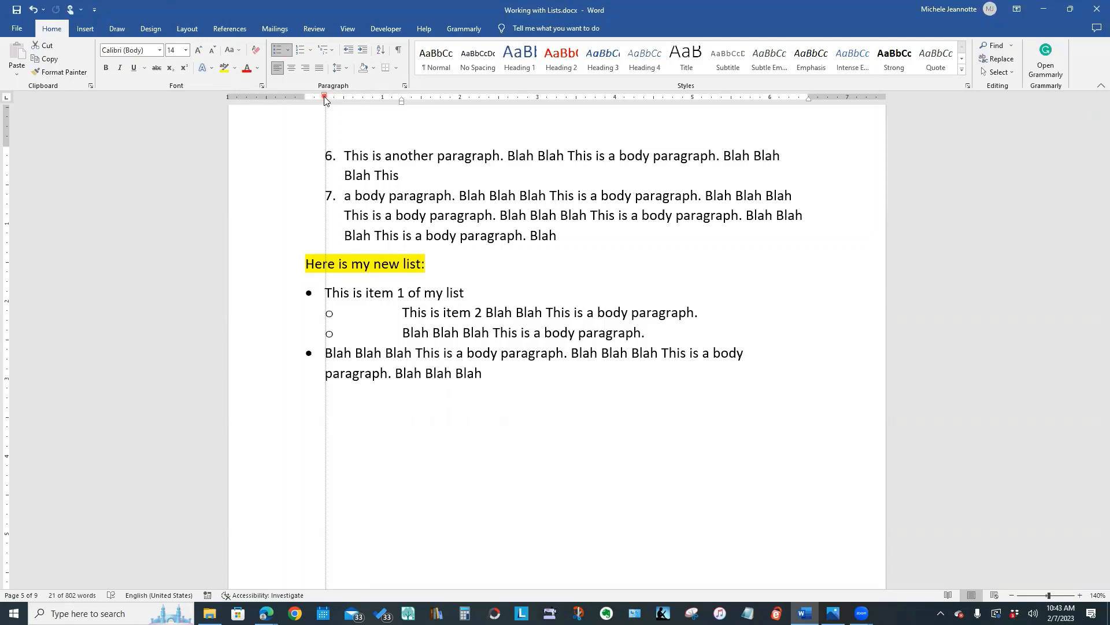
drag(324, 100, 324, 100)
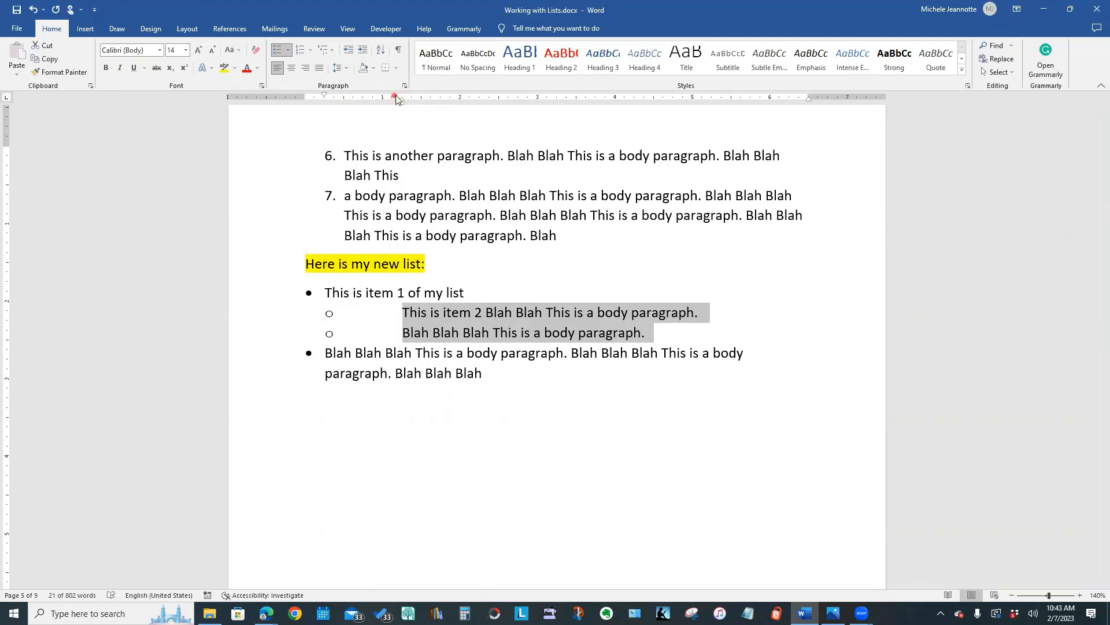
drag(401, 102, 343, 97)
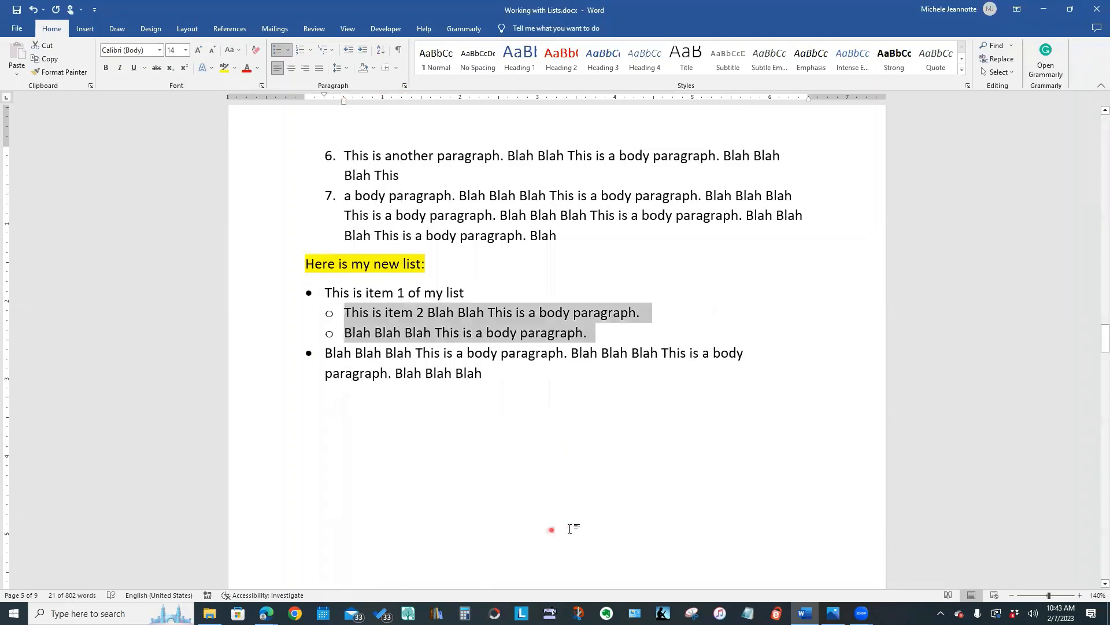
click(609, 528)
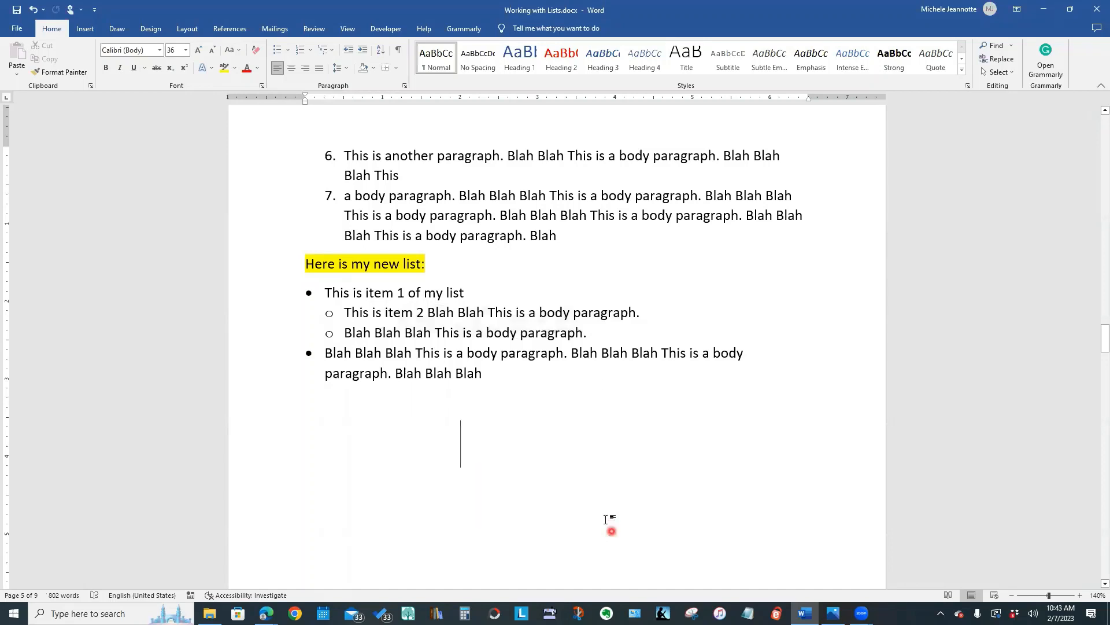
Add the sub-item "This is a new entry" after the second sub-item and the main bullet "Here is a new item in the list" at the end
click(593, 333)
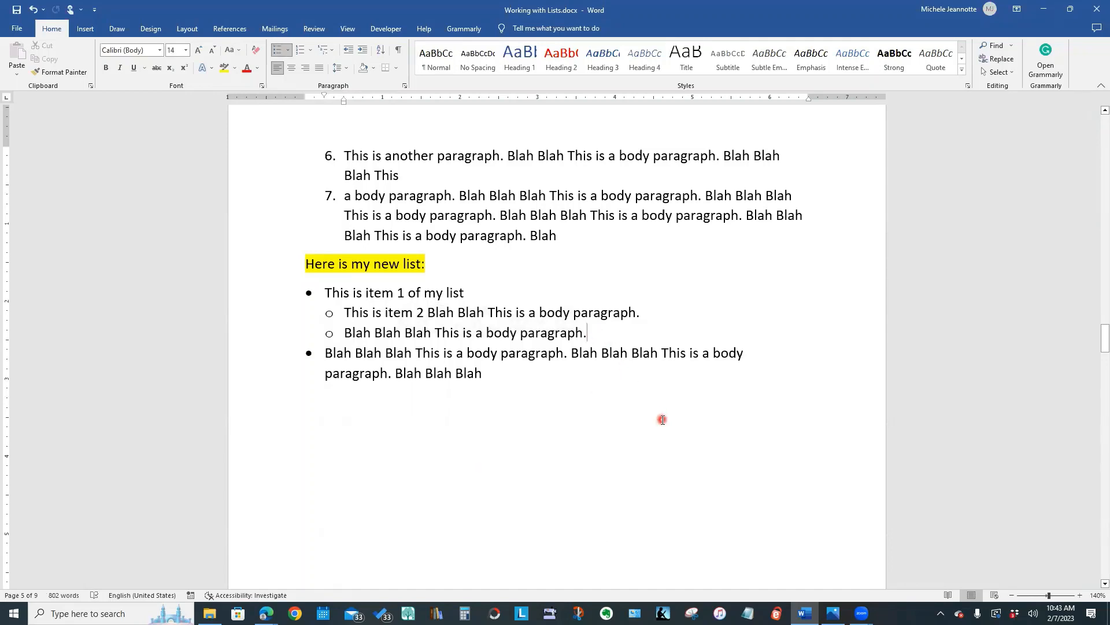
key(Return)
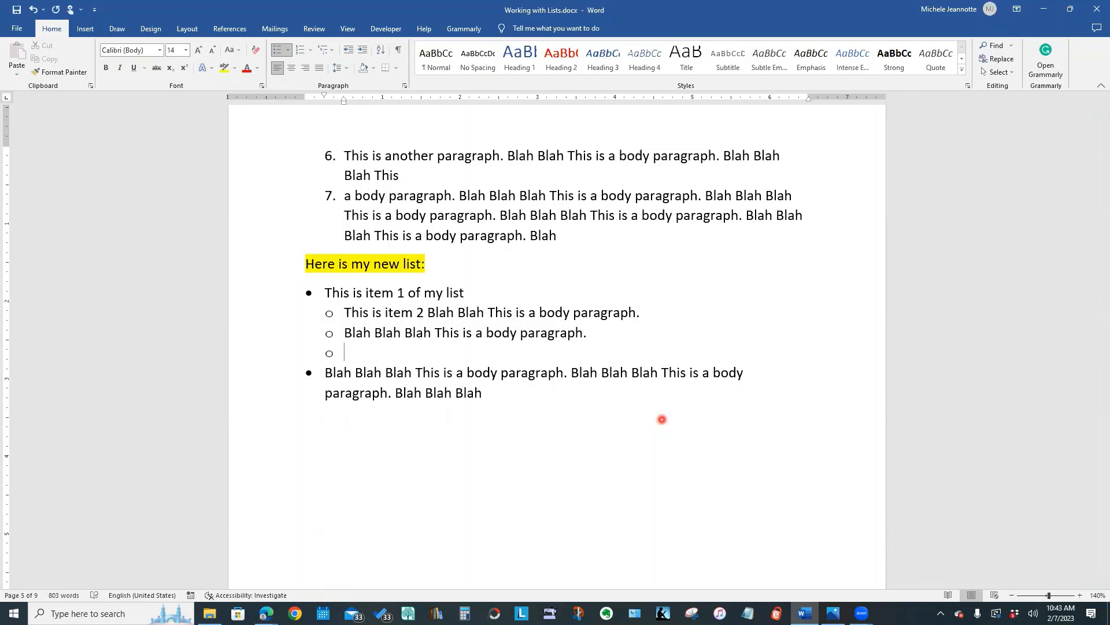
text(This is a new entry)
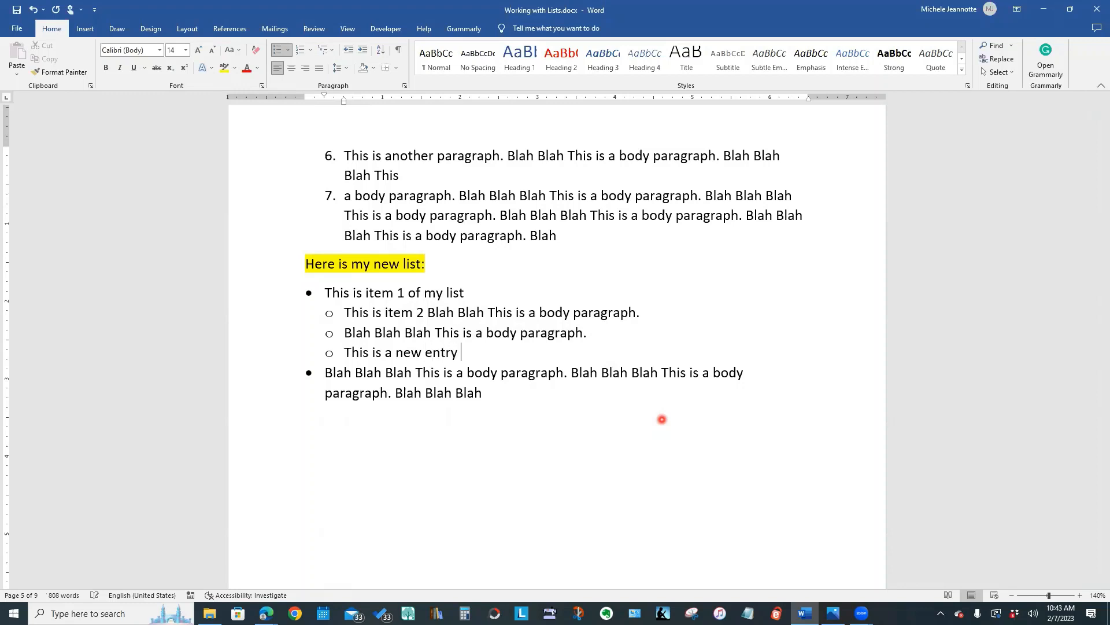
click(496, 391)
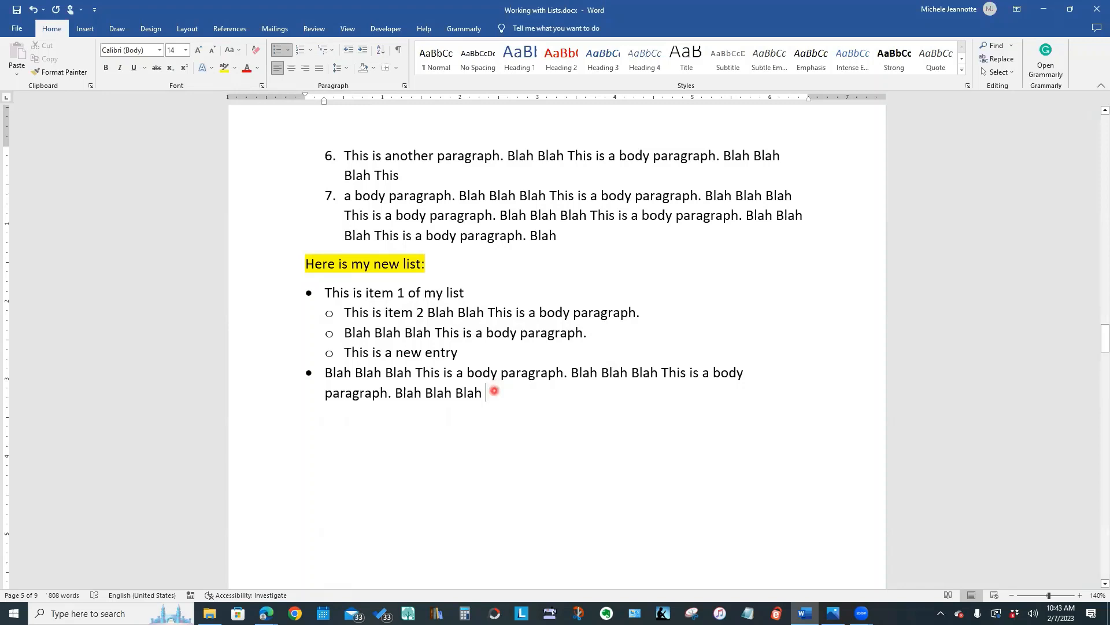
key(Return)
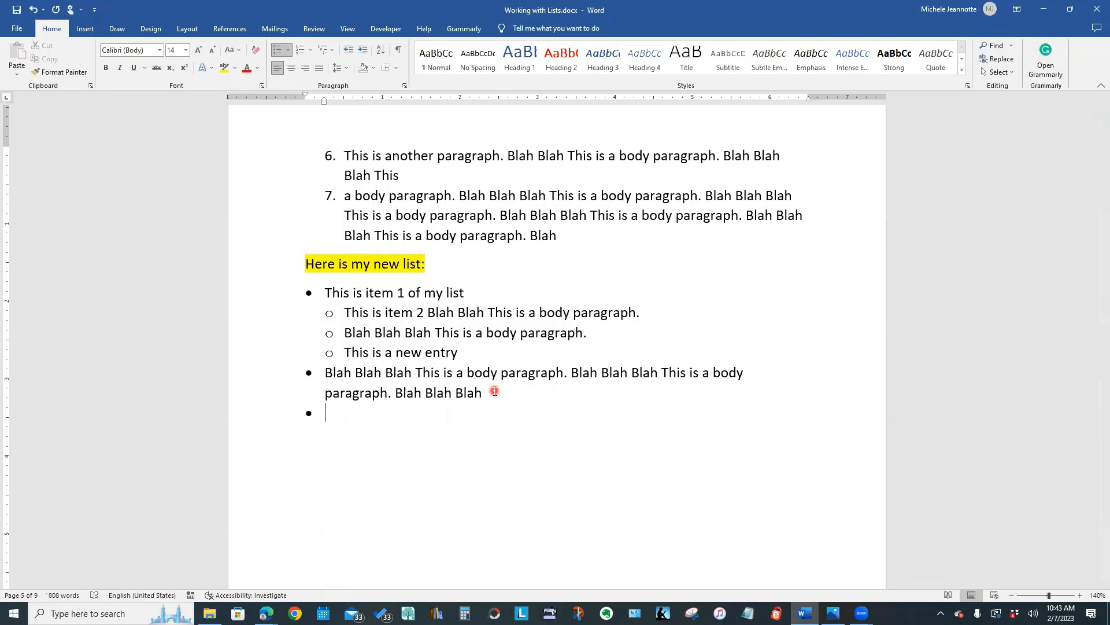
text(Here is a new item in the)
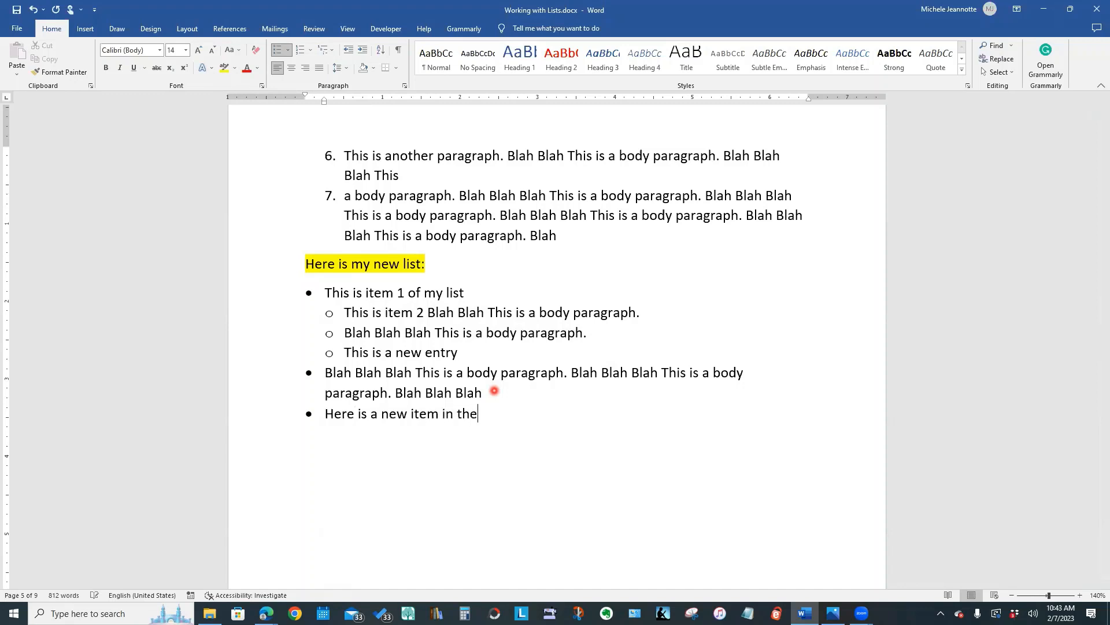
text( list)
Undo the new list entries, the copied formatting and all the ruler indent changes made to the list
key(ctrl+z)
key(ctrl+z)
key(ctrl+z)
key(ctrl+z)
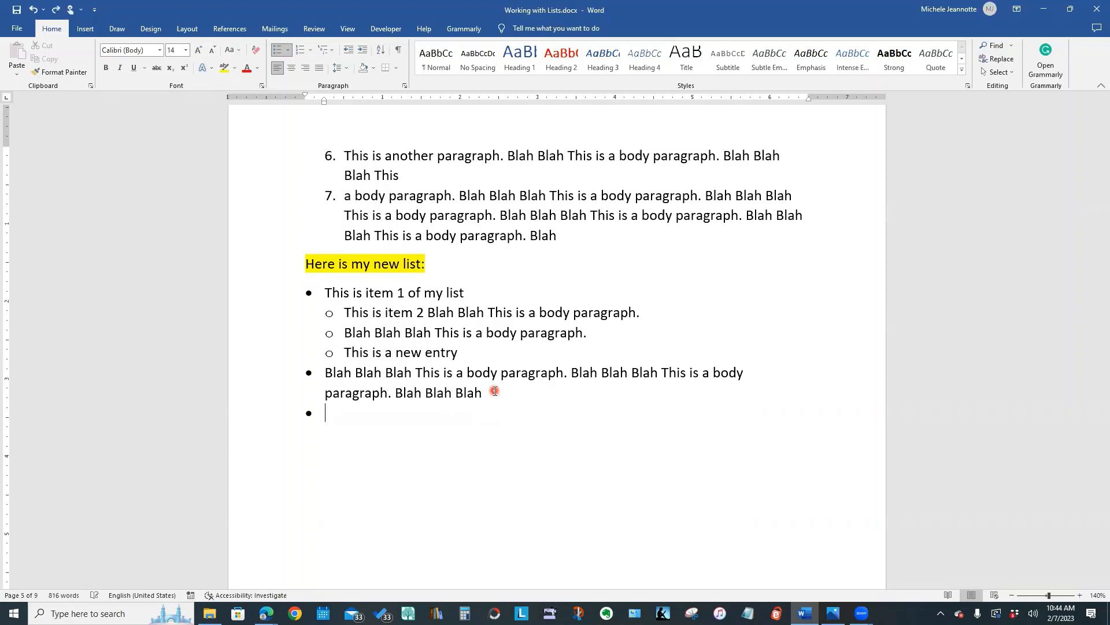
key(ctrl+z)
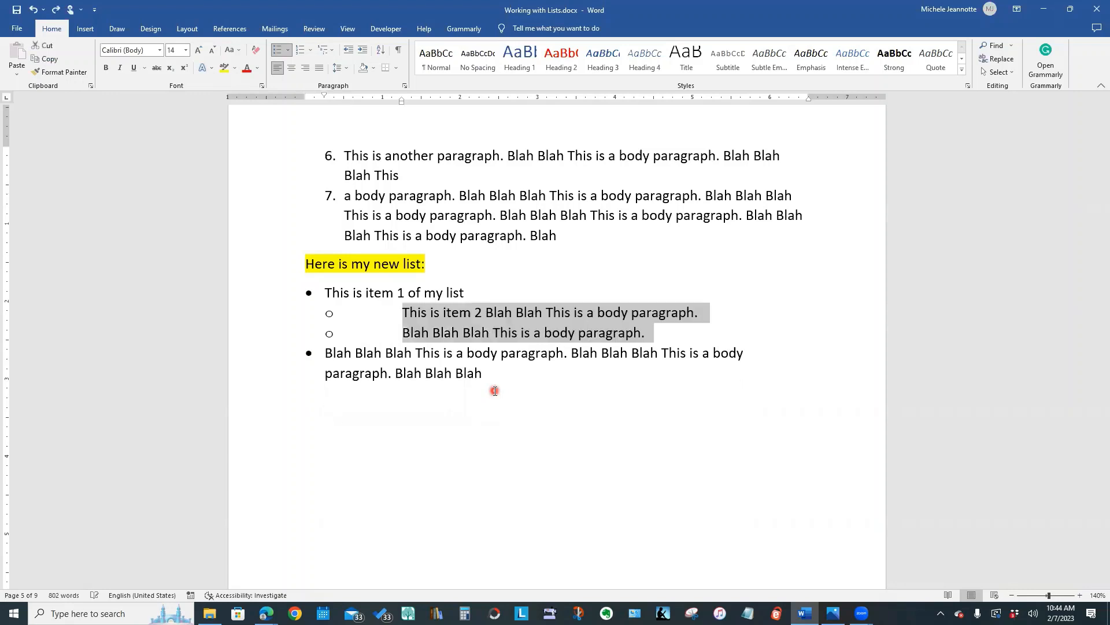
key(ctrl+z)
key(ctrl+z)
key(ctrl+z)
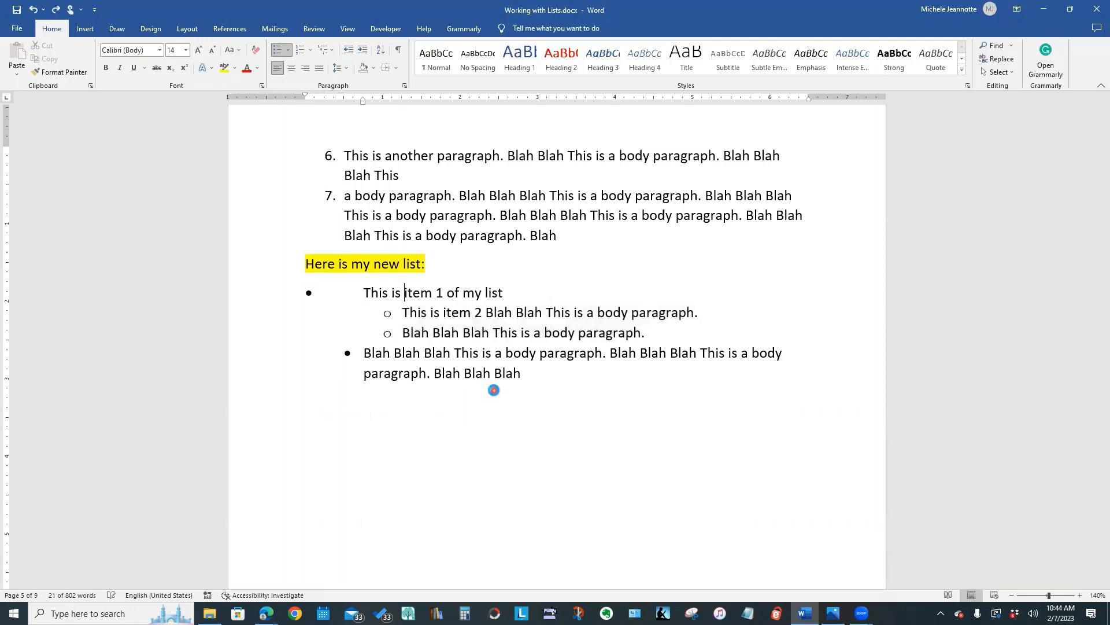
key(ctrl+z)
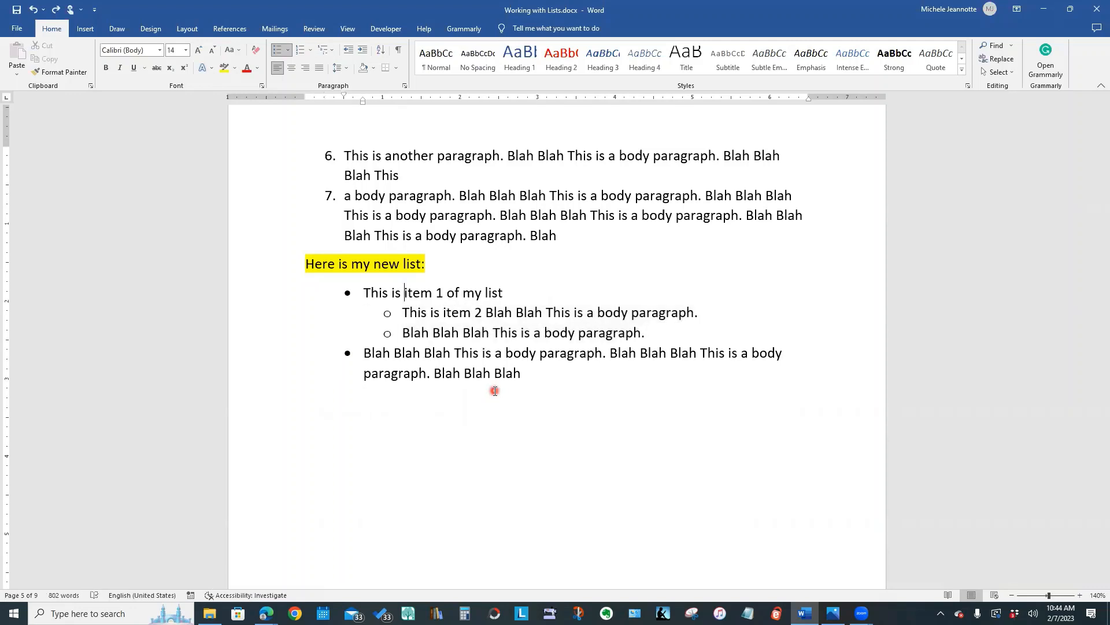
Define a new multilevel list from the bulleted list and align its level 1 bullet at 0 inches
click(335, 57)
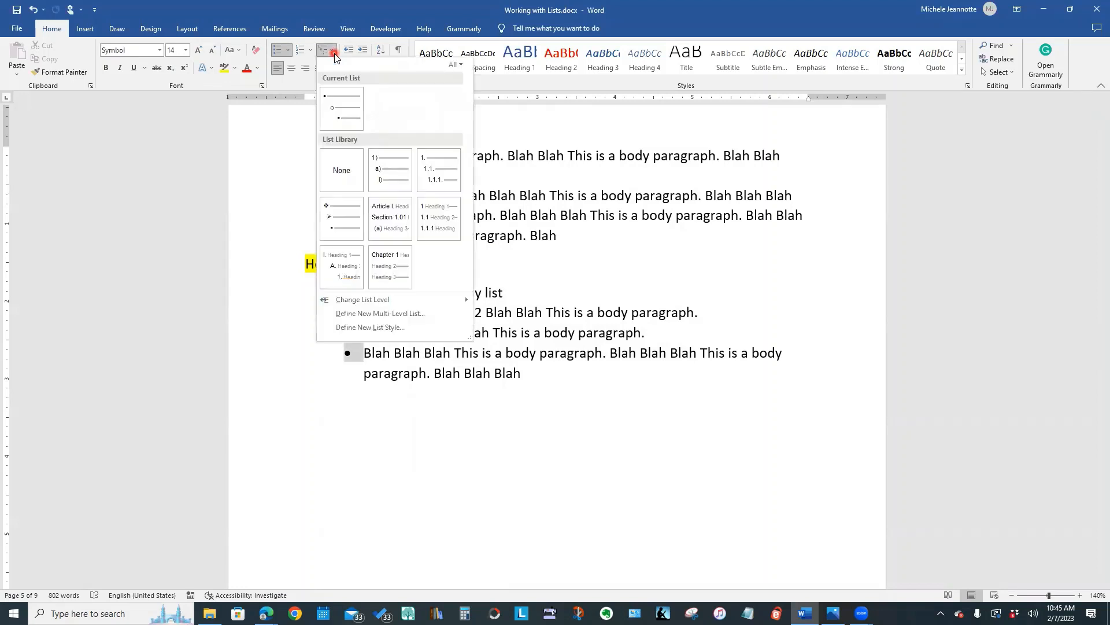
click(375, 315)
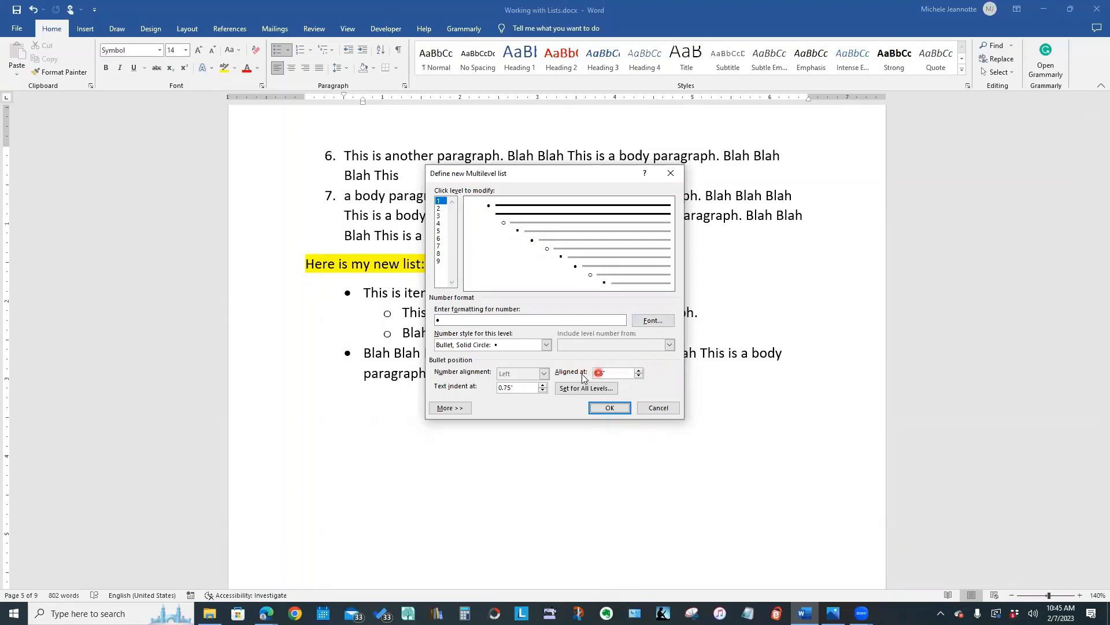
click(640, 375)
text(0)
key(Tab)
Set the level 1 text indent to 0.25 inch and apply the multilevel list definition
click(524, 387)
key(BackSpace)
key(BackSpace)
key(BackSpace)
key(BackSpace)
text(.25)
click(509, 388)
click(607, 408)
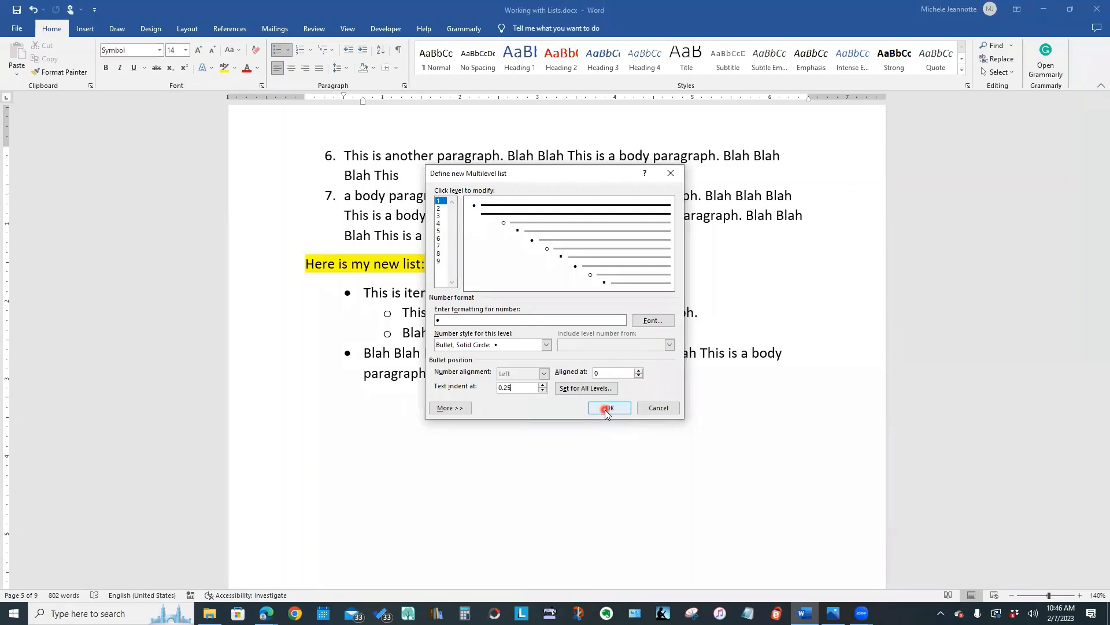
click(621, 412)
click(620, 411)
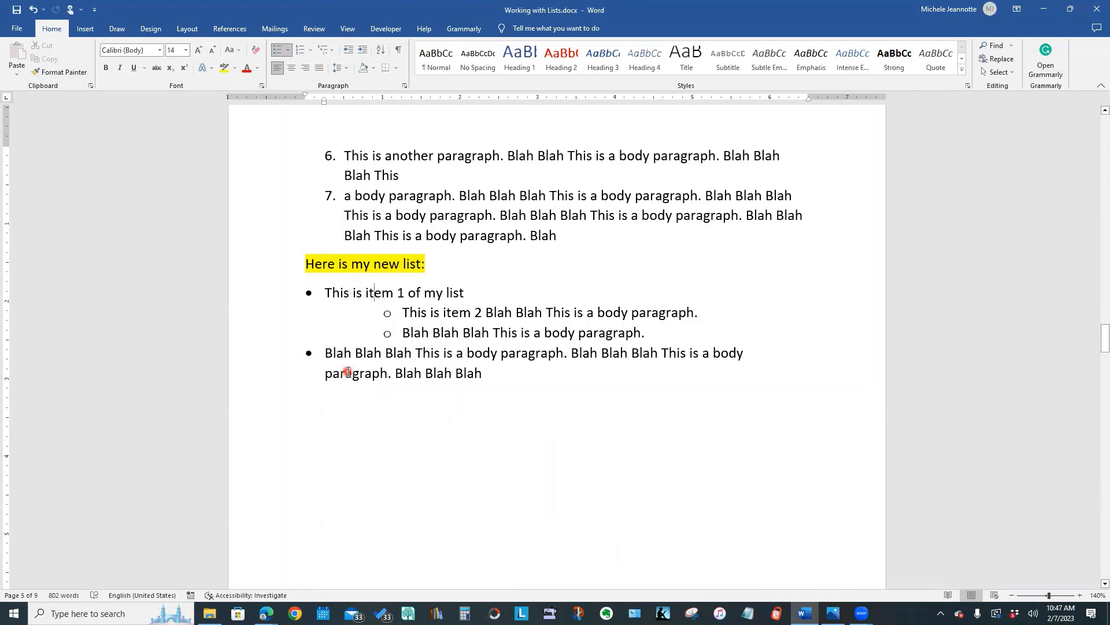
Redefine level 2 of the multilevel list with the bullet aligned at 0.25 inch and the text indent at 0.5 inch
click(459, 313)
click(332, 52)
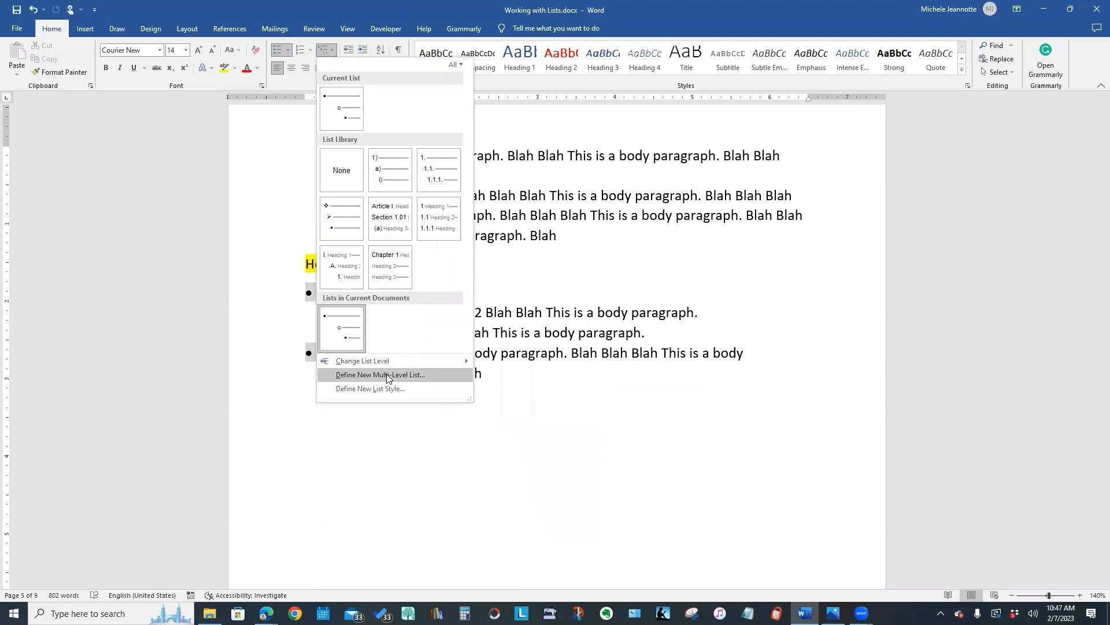
click(388, 377)
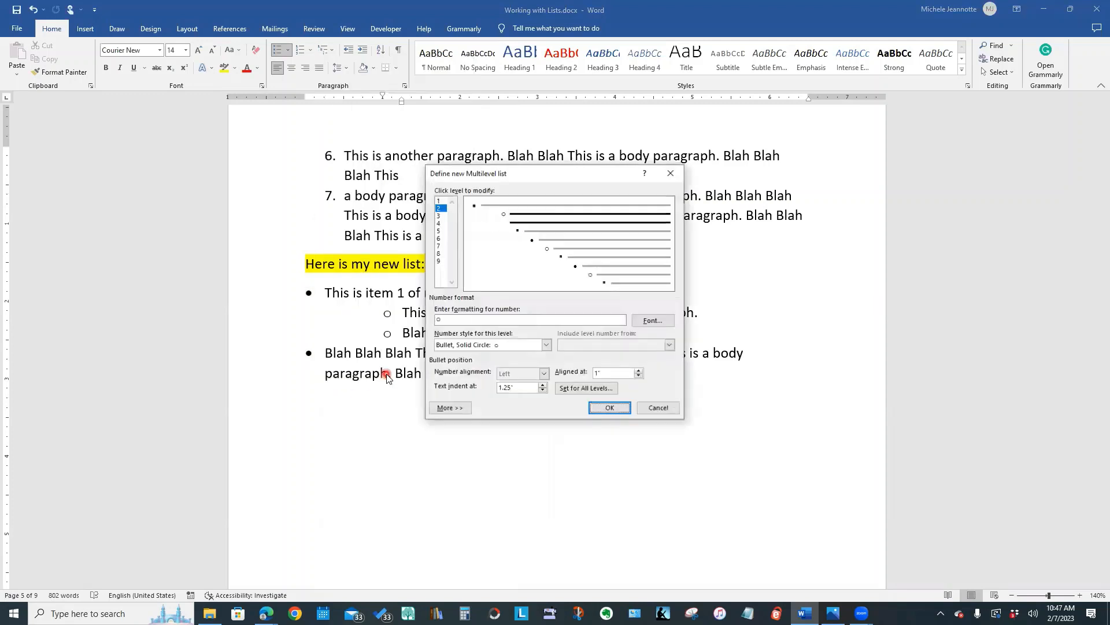
double_click(613, 373)
text(.25)
key(Tab)
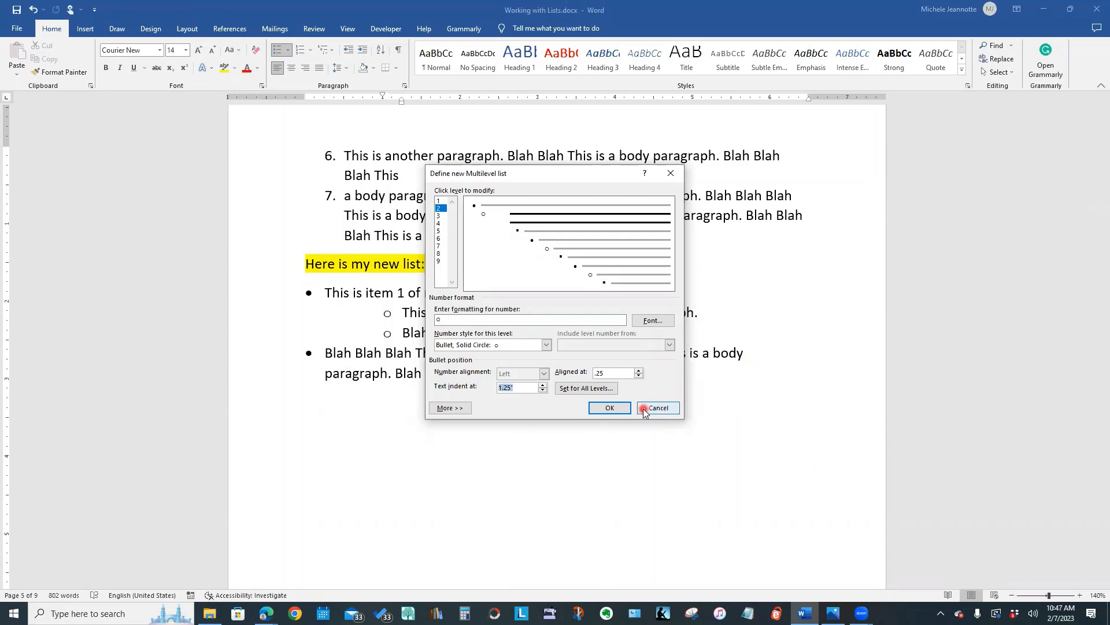
text(.5)
key(Tab)
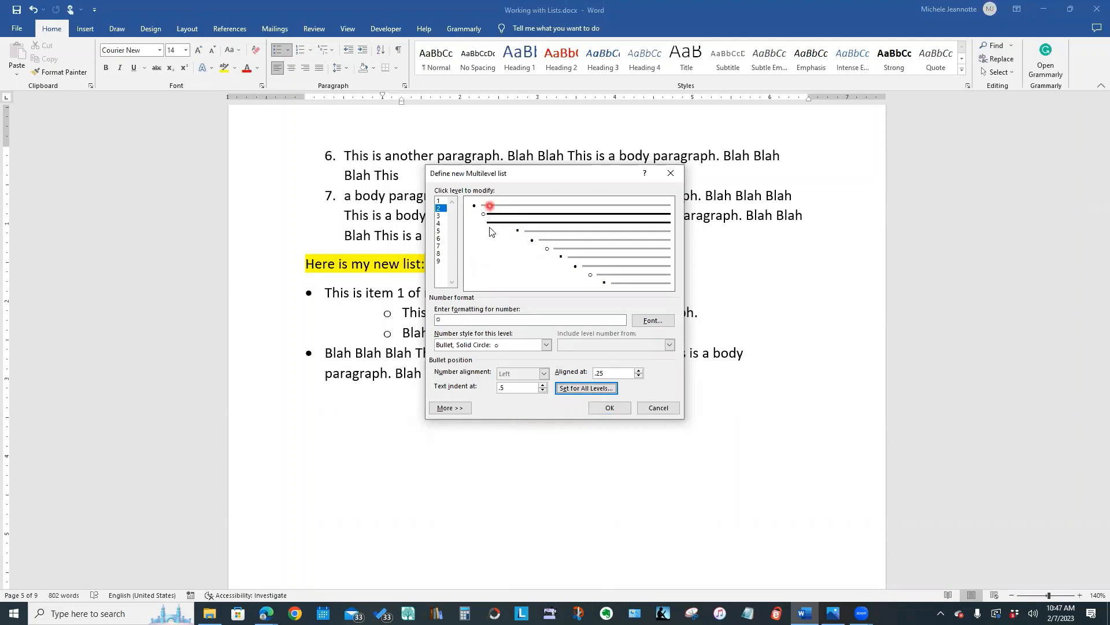
click(611, 409)
click(610, 408)
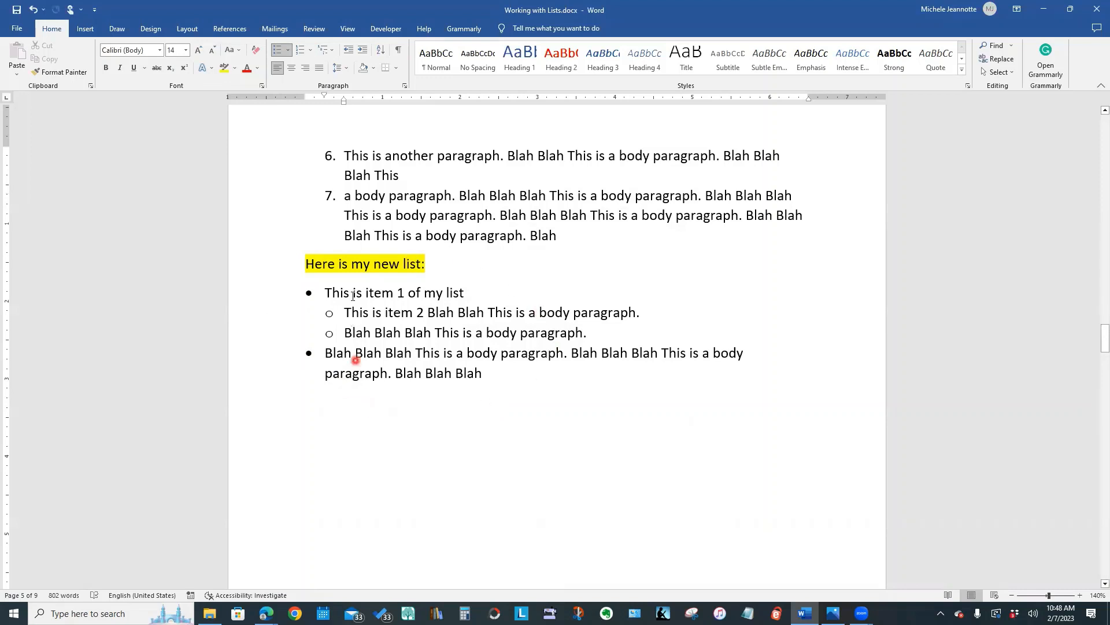
End the list after its last bullet and add the body text "This is normal paragraph" below it
click(343, 368)
click(495, 374)
key(Return)
key(Return)
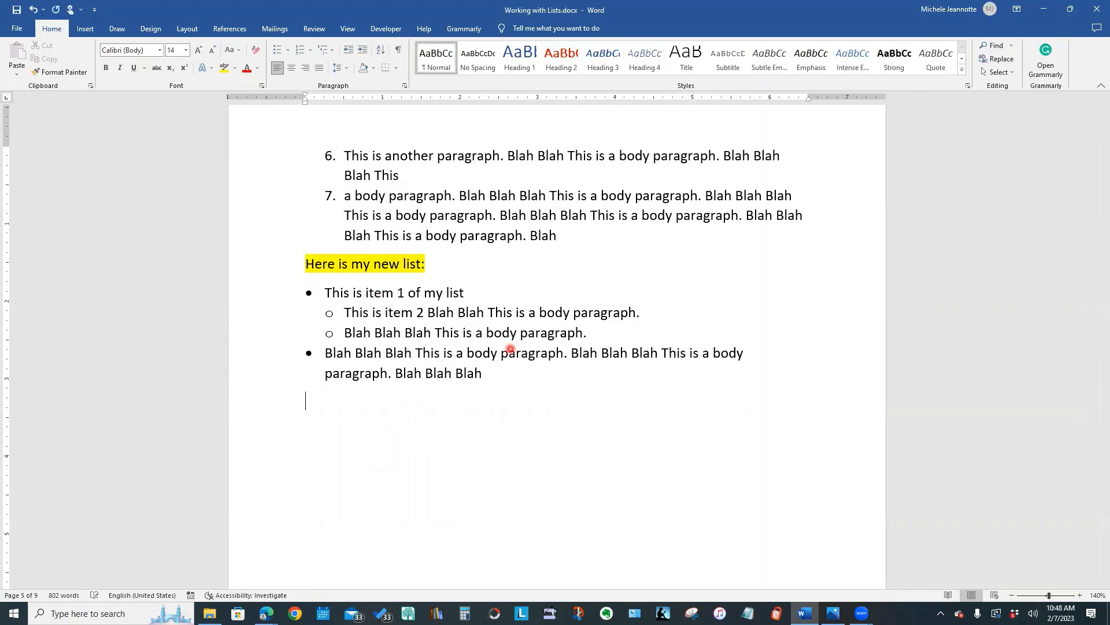
text(This is normal paragraph)
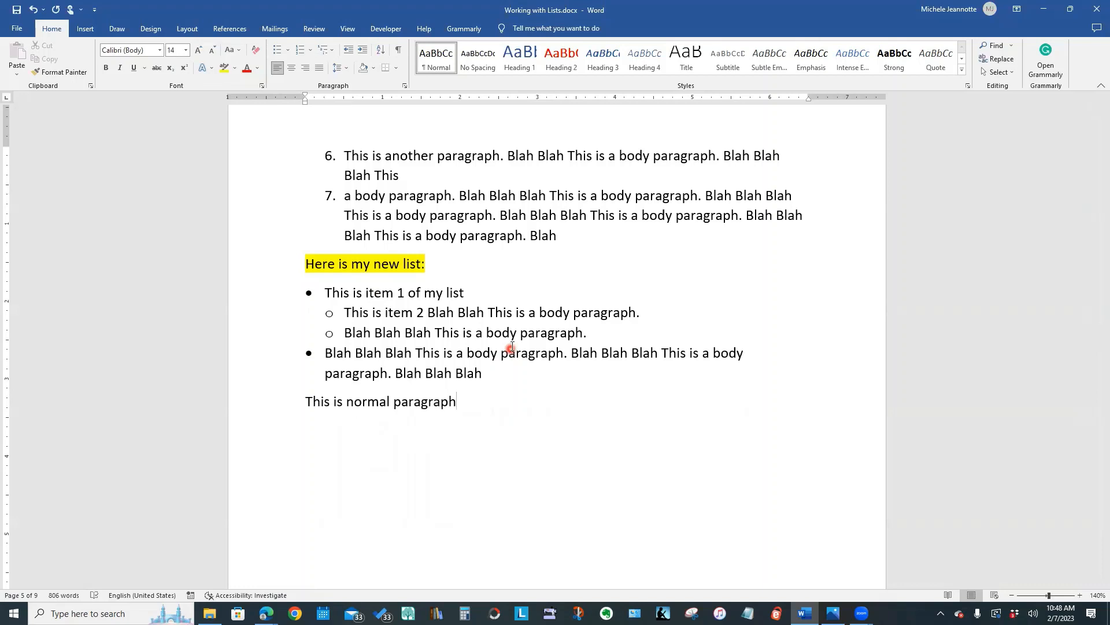
Examine which paragraph styles are applied to "This is normal paragraph" and to "This is item 1 of my list"
click(350, 402)
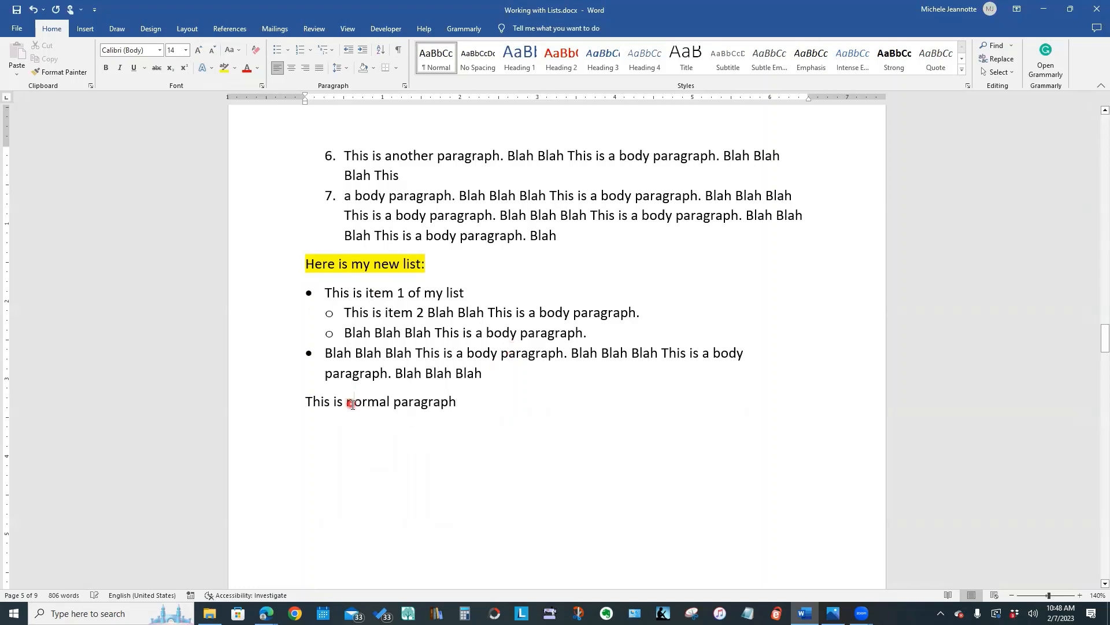
click(449, 44)
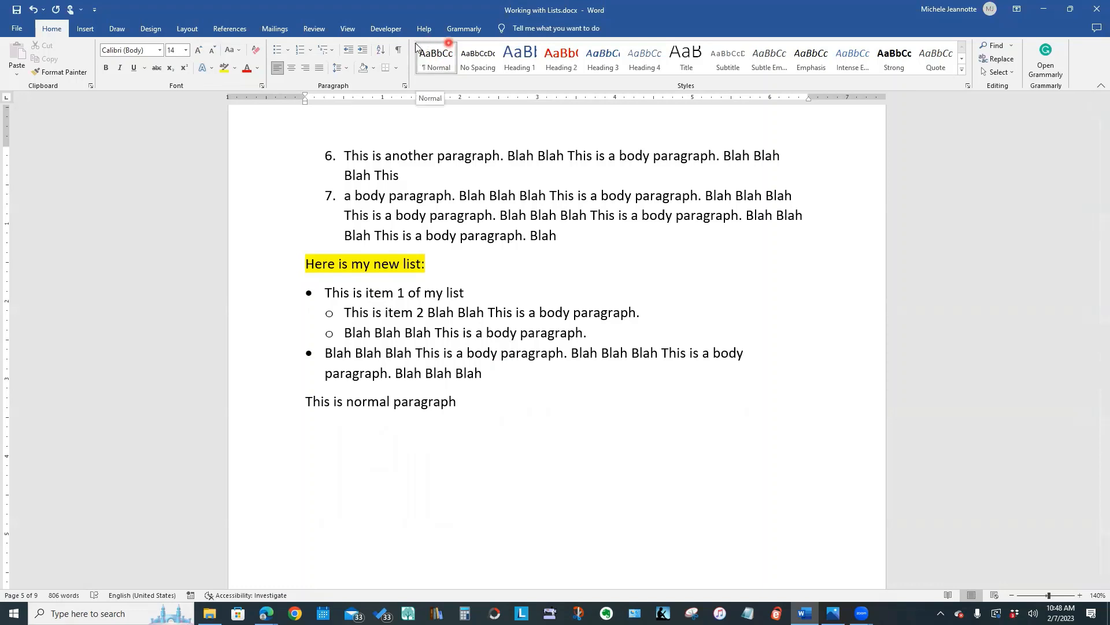
click(436, 64)
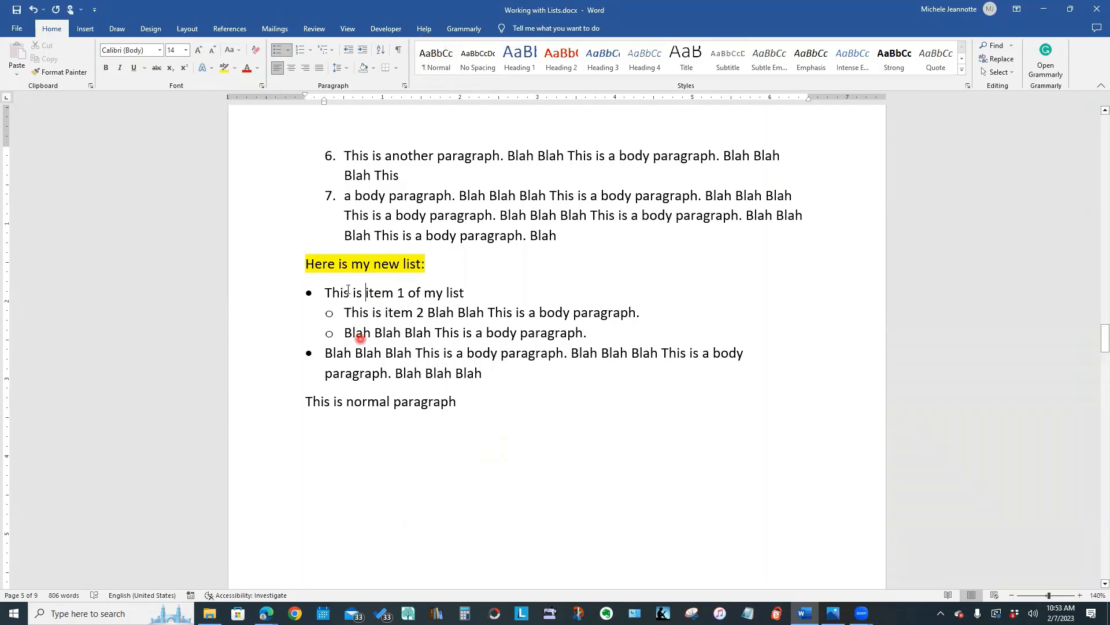
click(353, 294)
click(970, 87)
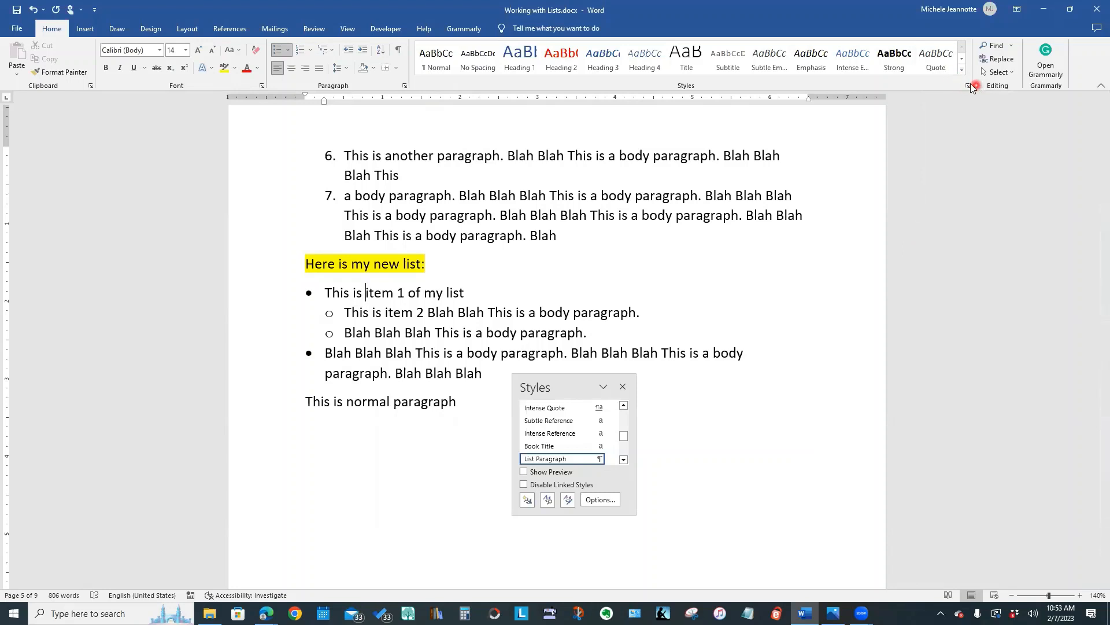
click(968, 86)
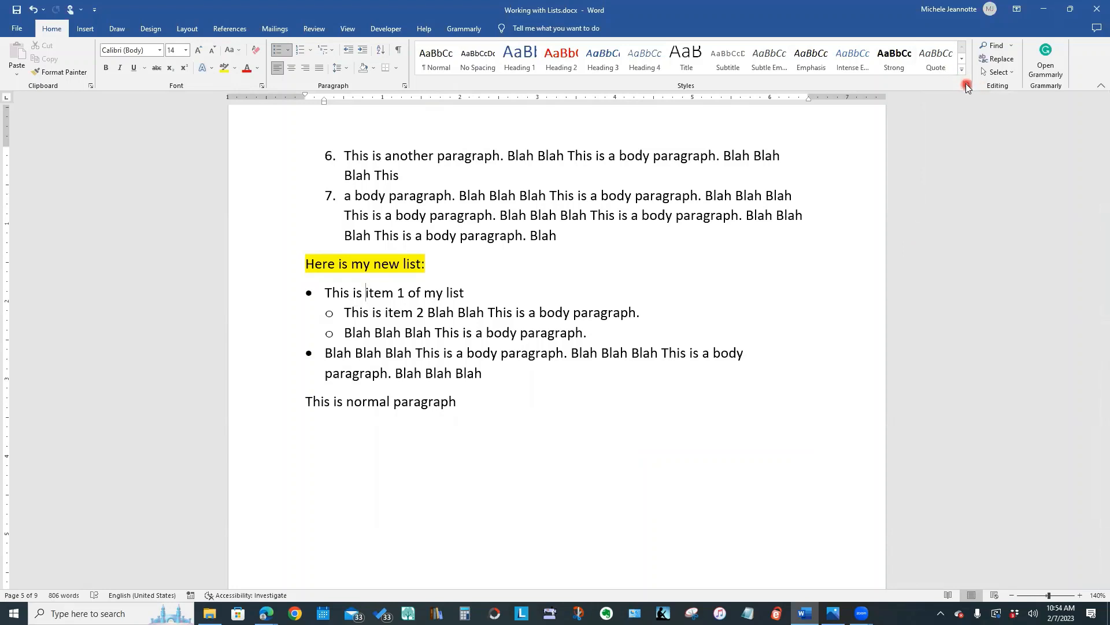
click(967, 86)
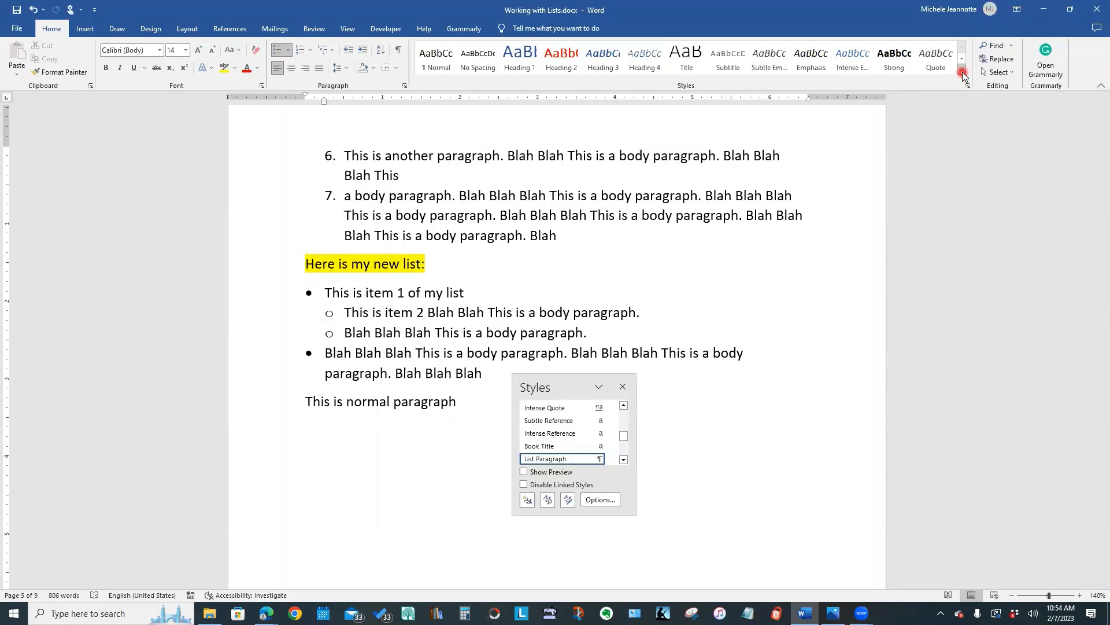
click(962, 72)
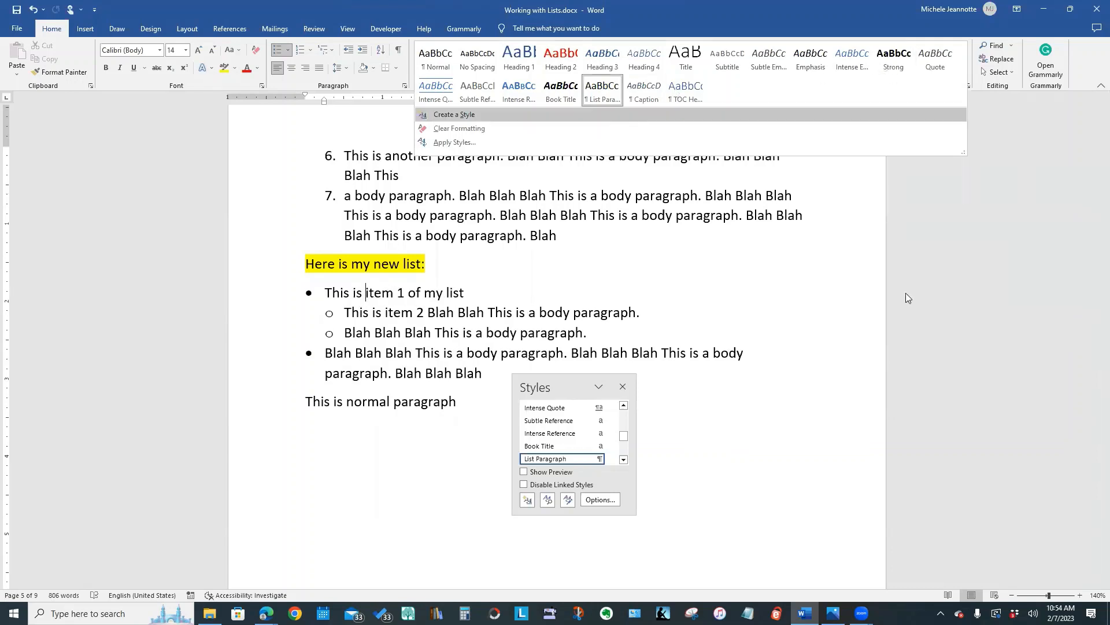
click(1012, 399)
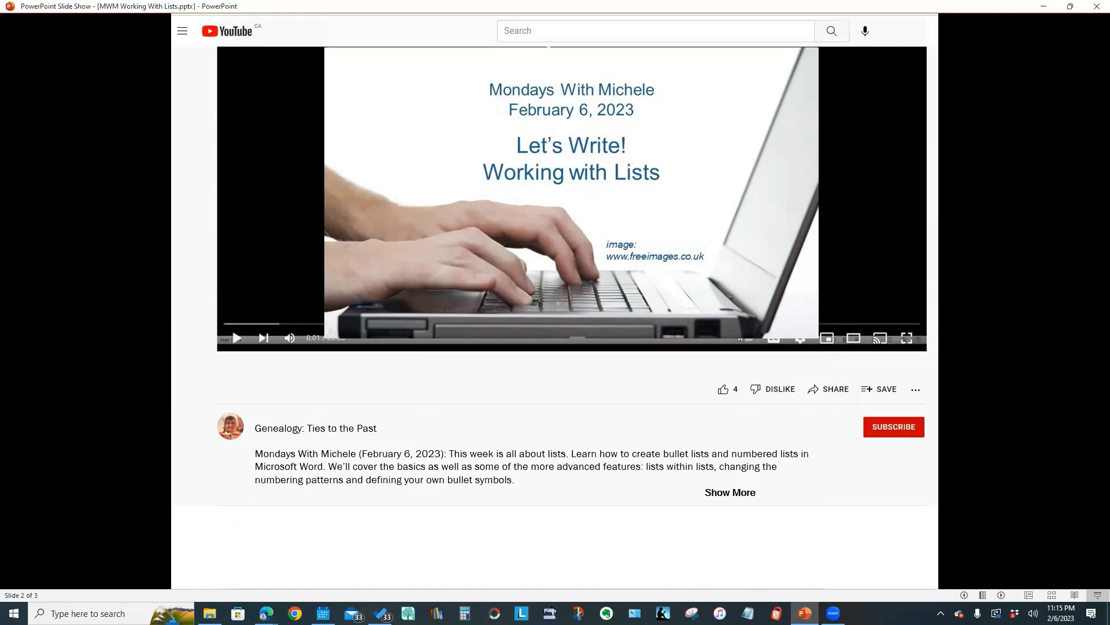
key(Right)
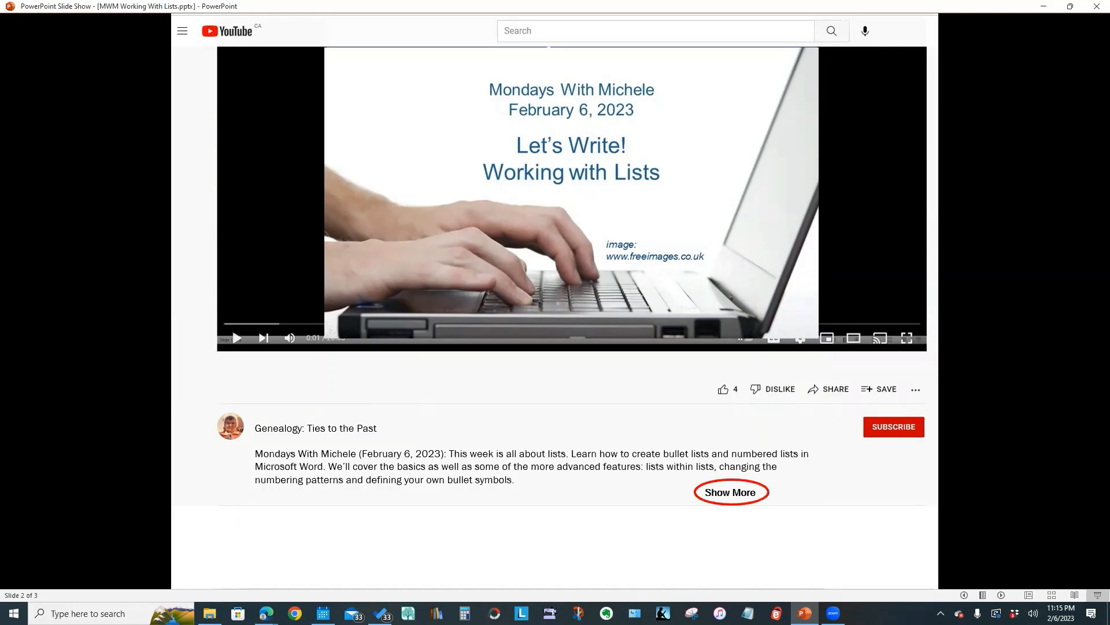
key(Right)
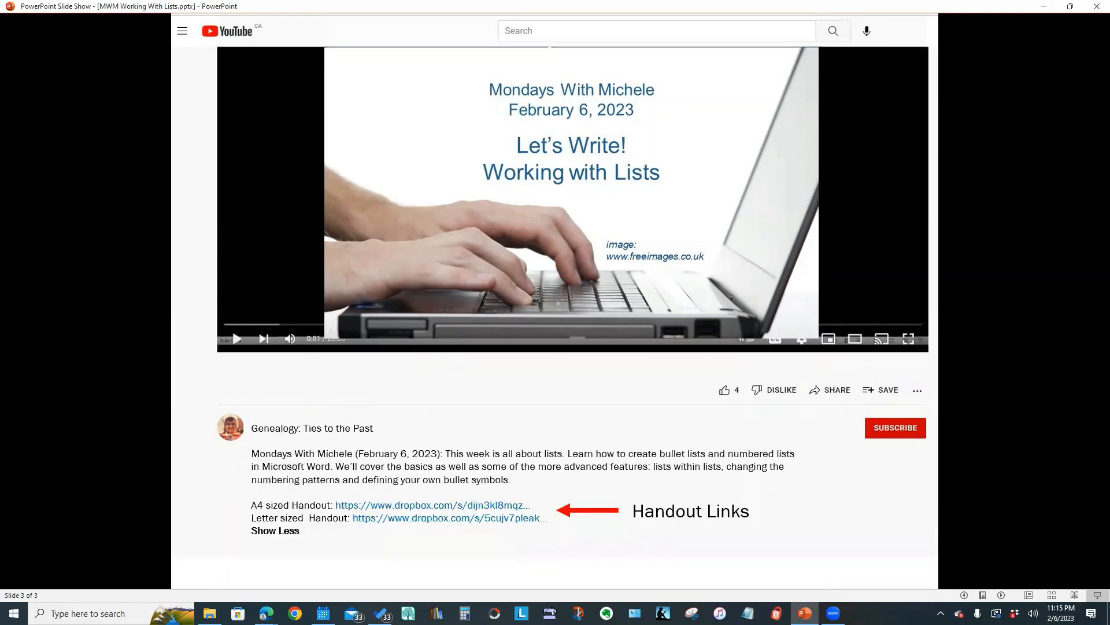